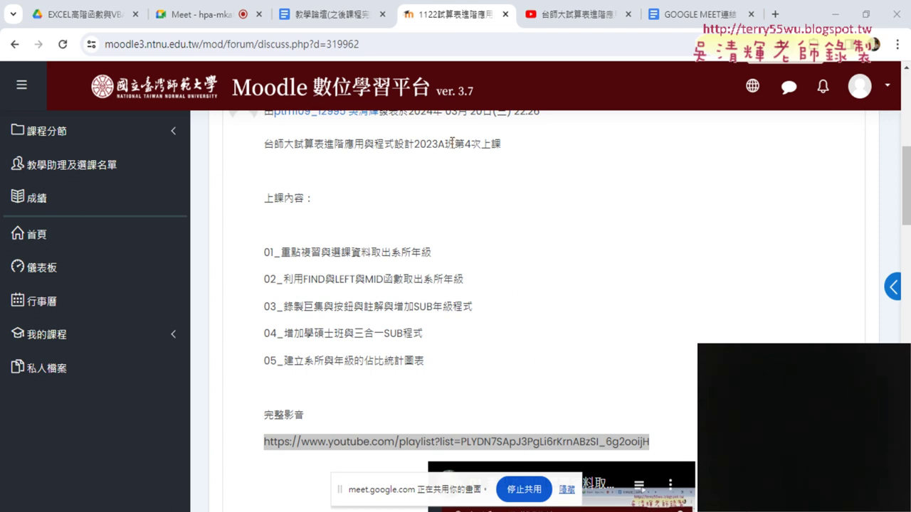
- Highlight 第4次上課, 選課資料 and FIND in the lesson post
{"action": "left_click_drag", "start_coordinate": [456, 144], "coordinate": [502, 145]}
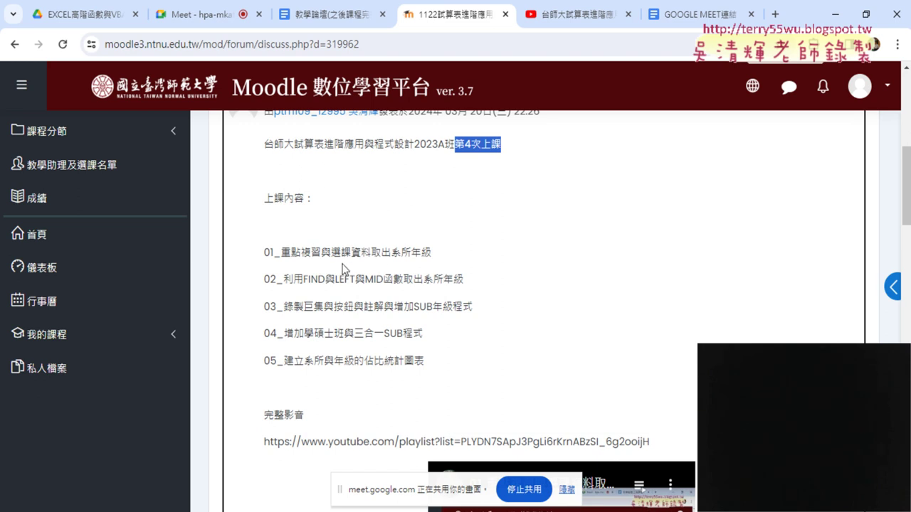
{"action": "left_click_drag", "start_coordinate": [331, 252], "coordinate": [370, 252]}
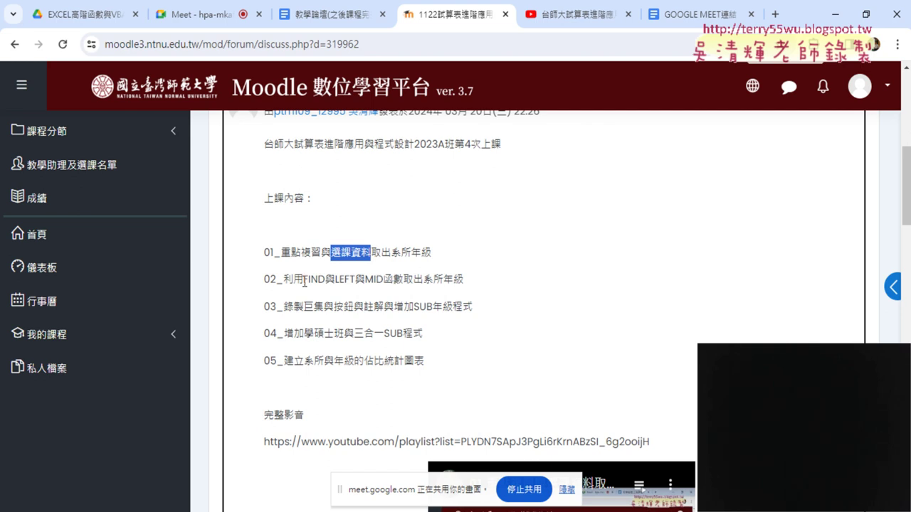
{"action": "left_click_drag", "start_coordinate": [304, 279], "coordinate": [325, 280]}
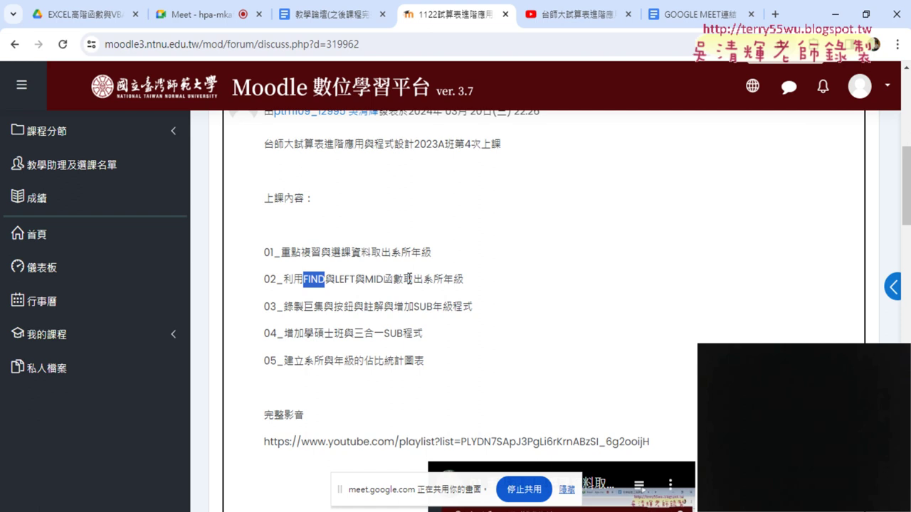
- Bring up the local 01文字與資料函數 folder and select the 臺北市住宅竊盜點位資訊 workbook without renaming it
{"action": "left_click", "coordinate": [96, 20]}
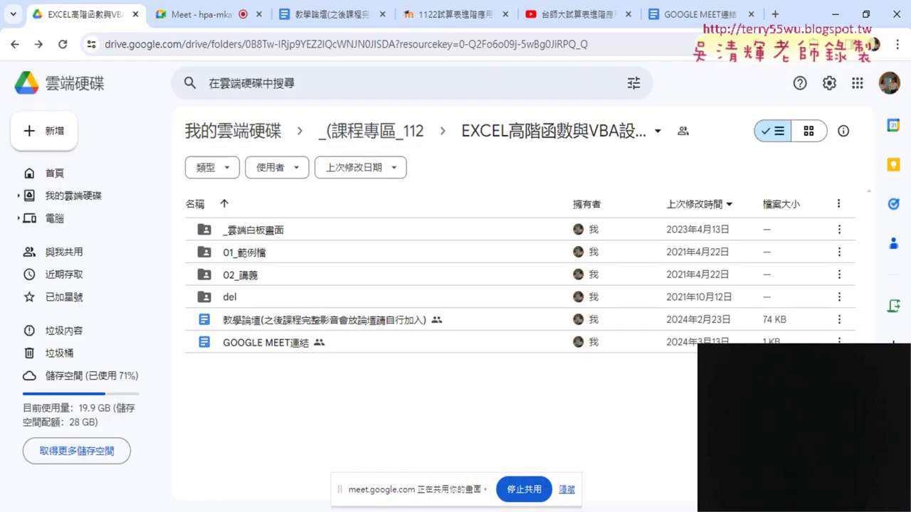
{"action": "key", "text": "alt+Tab"}
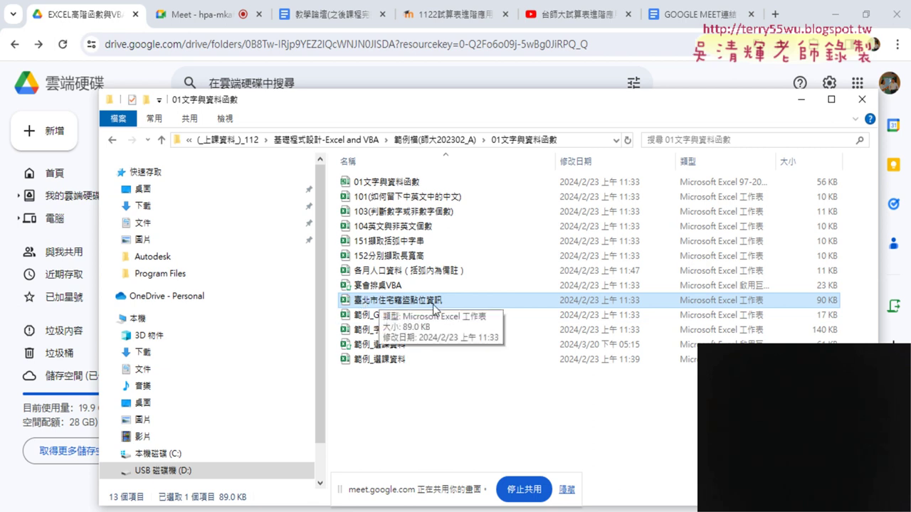
{"action": "left_click", "coordinate": [433, 301]}
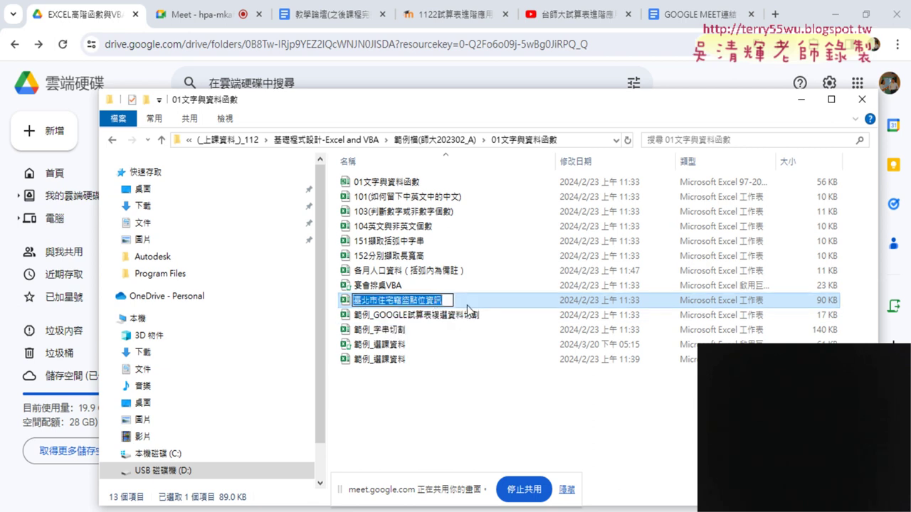
{"action": "left_click", "coordinate": [468, 305]}
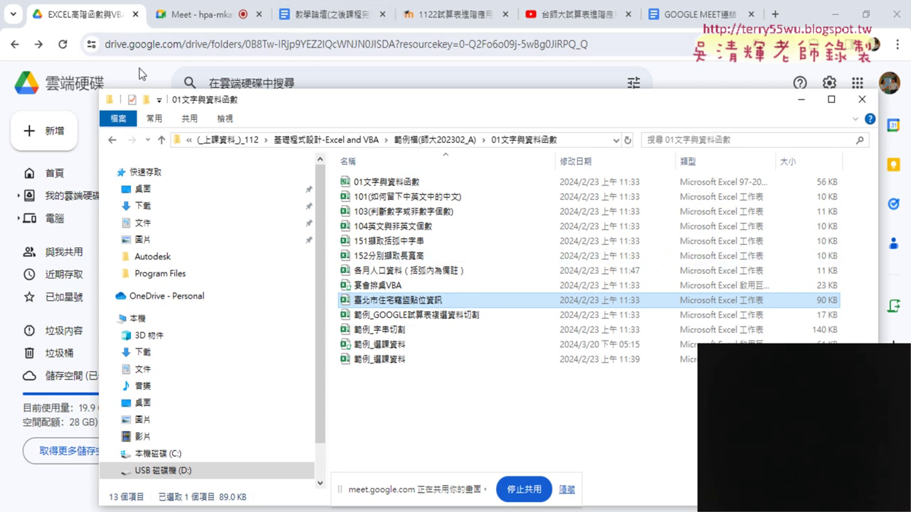
- Go through _雲端白板畫面 > 01_文字與資料函數 and open the 臺北市住宅竊盜點位資訊 Google Doc
{"action": "left_click", "coordinate": [143, 73]}
{"action": "left_click", "coordinate": [294, 232]}
{"action": "double_click", "coordinate": [294, 231]}
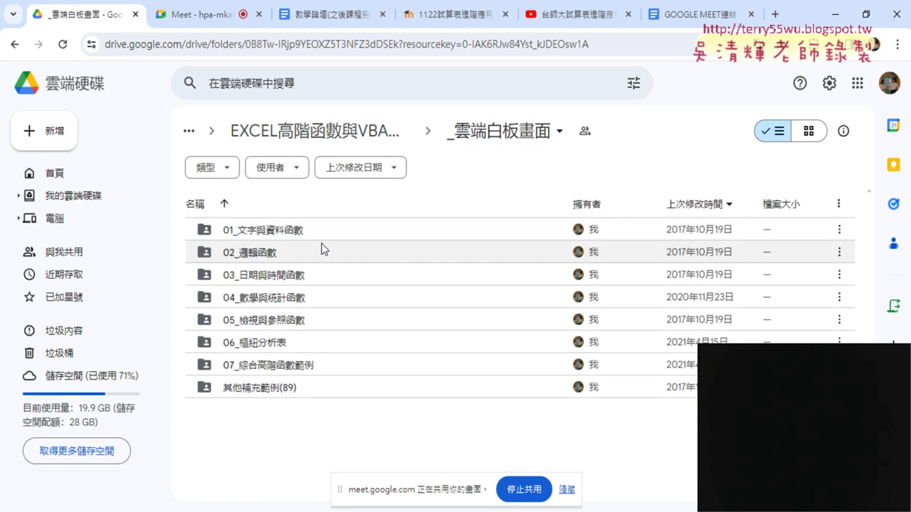
{"action": "double_click", "coordinate": [309, 232]}
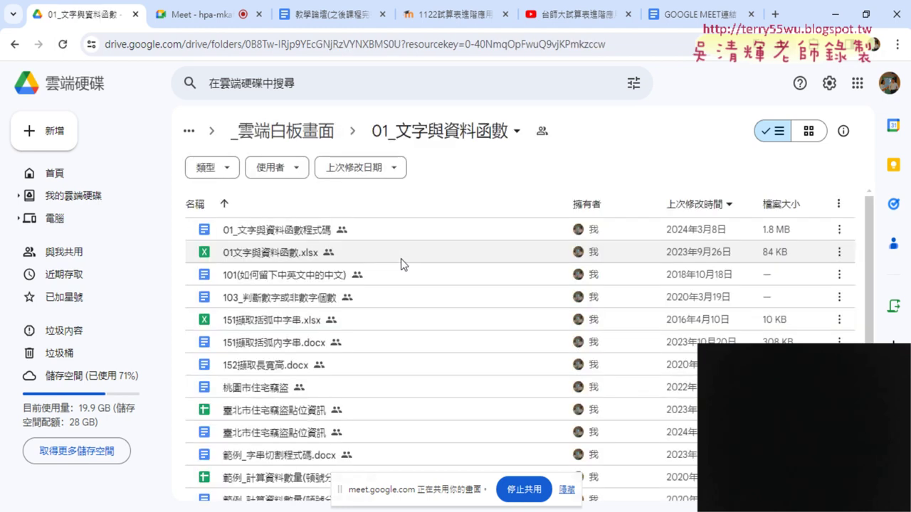
{"action": "scroll", "coordinate": [400, 263], "scroll_direction": "down", "scroll_amount": 2}
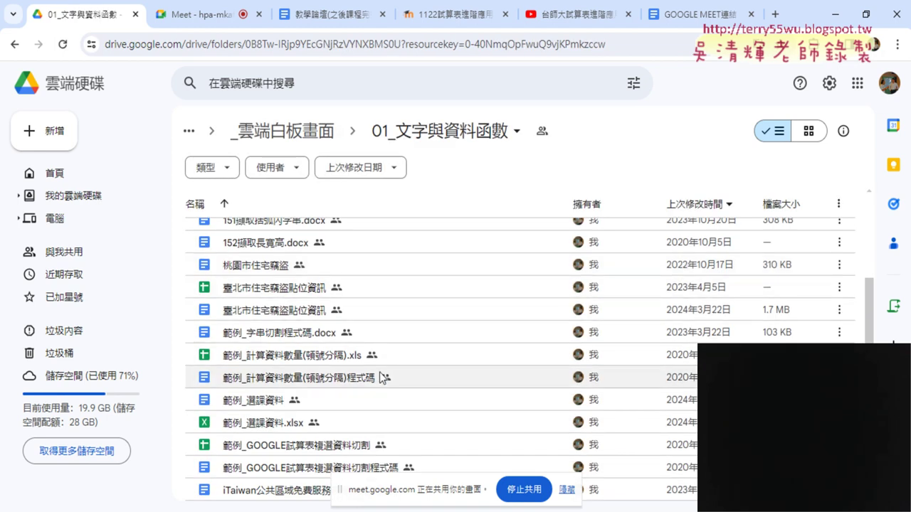
{"action": "scroll", "coordinate": [376, 380], "scroll_direction": "up", "scroll_amount": 1}
{"action": "scroll", "coordinate": [375, 380], "scroll_direction": "up", "scroll_amount": 2}
{"action": "scroll", "coordinate": [375, 380], "scroll_direction": "down", "scroll_amount": 1}
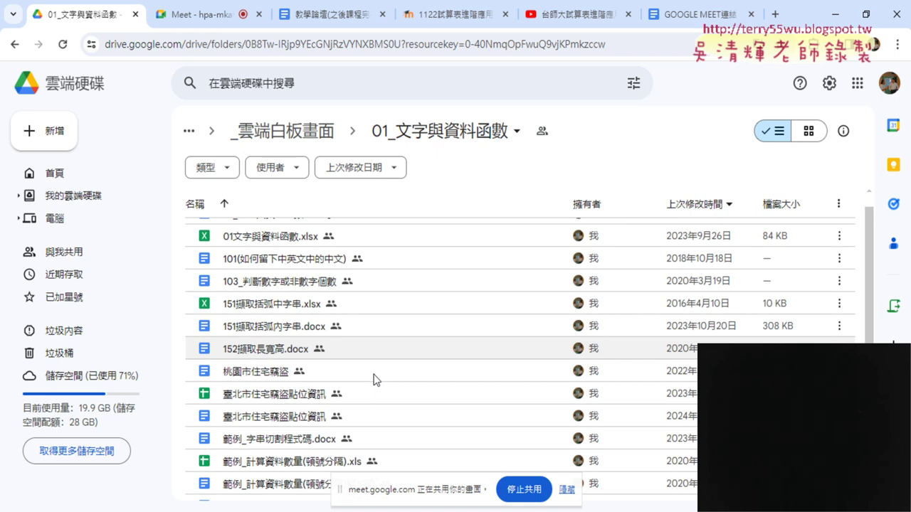
{"action": "scroll", "coordinate": [375, 380], "scroll_direction": "down", "scroll_amount": 2}
{"action": "left_click", "coordinate": [277, 317]}
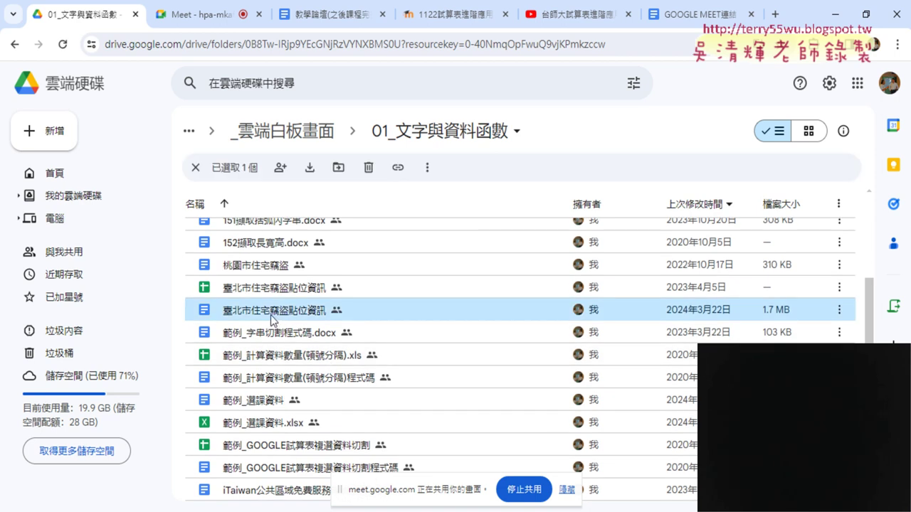
{"action": "double_click", "coordinate": [271, 315]}
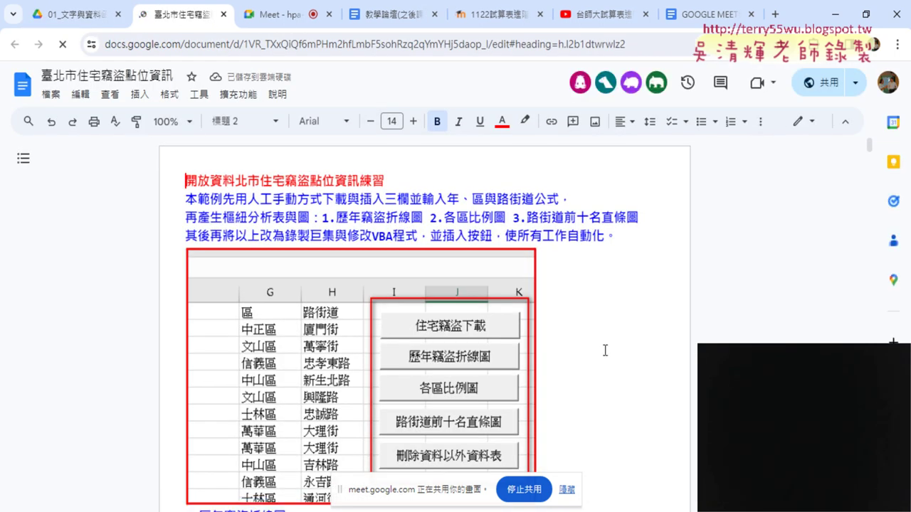
{"action": "scroll", "coordinate": [605, 350], "scroll_direction": "down", "scroll_amount": 2}
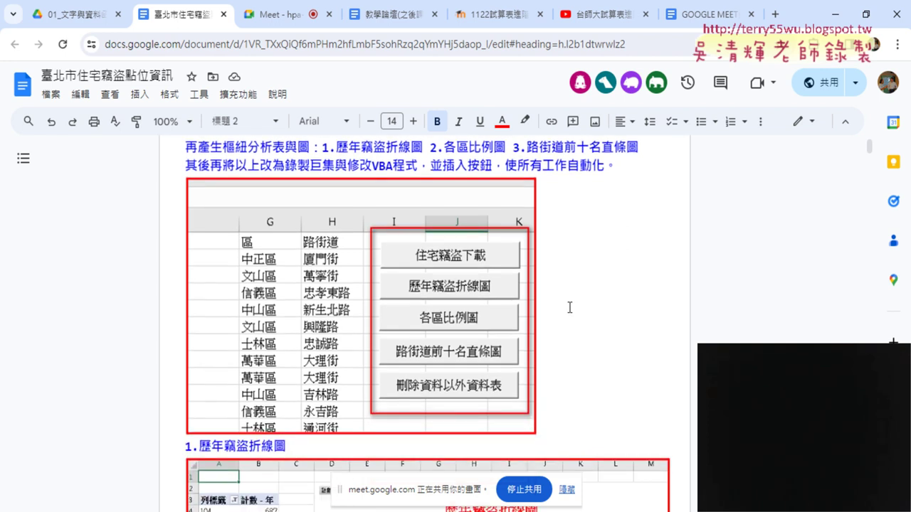
{"action": "scroll", "coordinate": [569, 308], "scroll_direction": "down", "scroll_amount": 3}
{"action": "scroll", "coordinate": [684, 301], "scroll_direction": "down", "scroll_amount": 1}
{"action": "scroll", "coordinate": [704, 297], "scroll_direction": "up", "scroll_amount": 1}
{"action": "scroll", "coordinate": [631, 288], "scroll_direction": "down", "scroll_amount": 4}
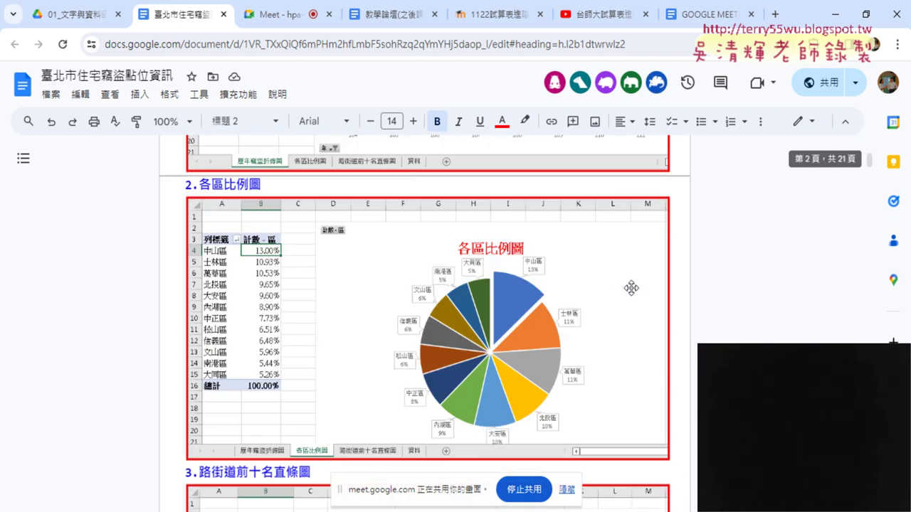
{"action": "scroll", "coordinate": [640, 292], "scroll_direction": "down", "scroll_amount": 1}
{"action": "scroll", "coordinate": [640, 292], "scroll_direction": "up", "scroll_amount": 1}
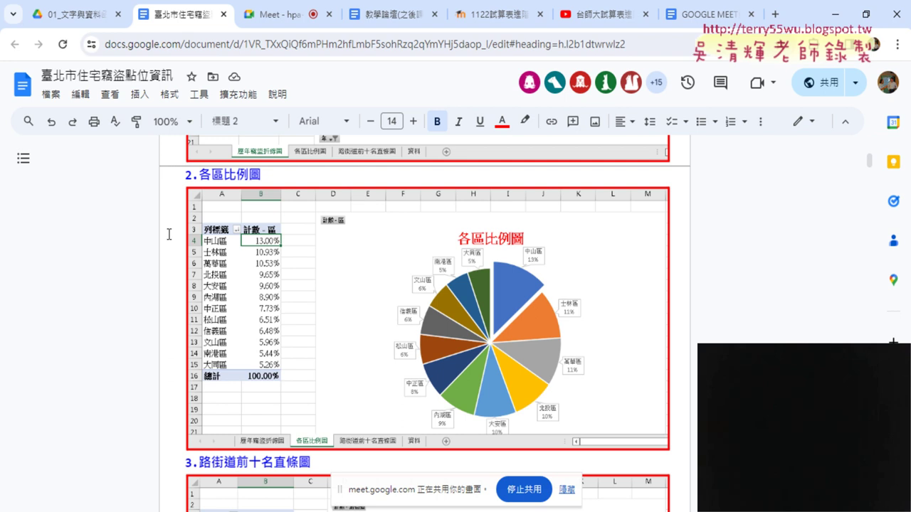
{"action": "scroll", "coordinate": [171, 234], "scroll_direction": "down", "scroll_amount": 1}
- Scroll to 步驟說明, highlight 開放資料 in its heading, and start a new Chrome tab
{"action": "scroll", "coordinate": [147, 242], "scroll_direction": "down", "scroll_amount": 1}
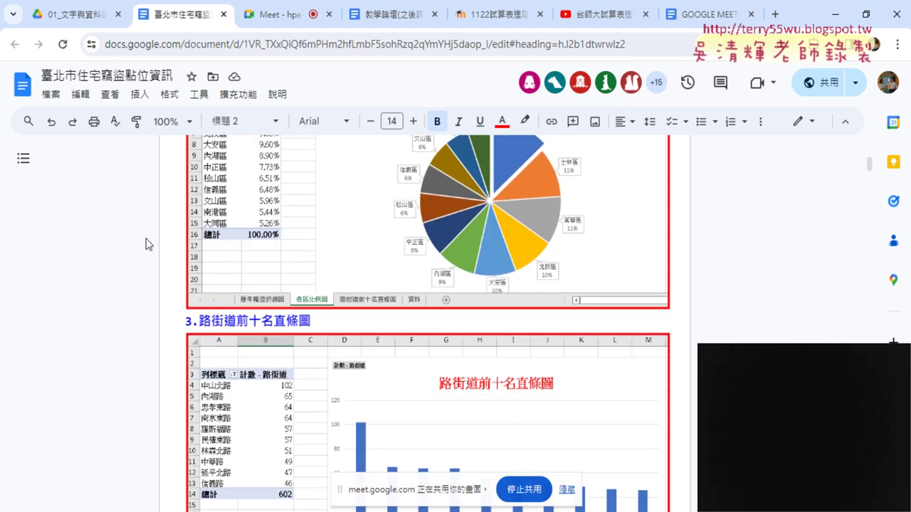
{"action": "scroll", "coordinate": [124, 251], "scroll_direction": "down", "scroll_amount": 2}
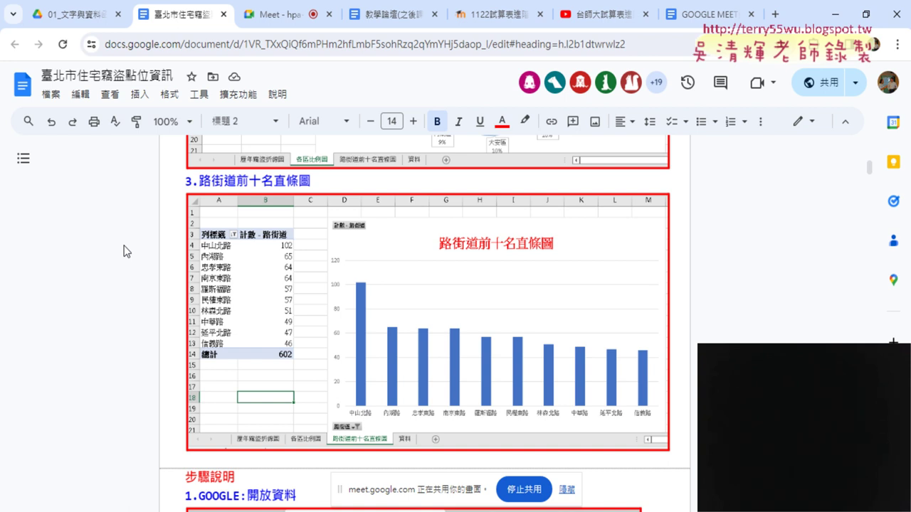
{"action": "scroll", "coordinate": [107, 253], "scroll_direction": "down", "scroll_amount": 2}
{"action": "scroll", "coordinate": [107, 252], "scroll_direction": "down", "scroll_amount": 3}
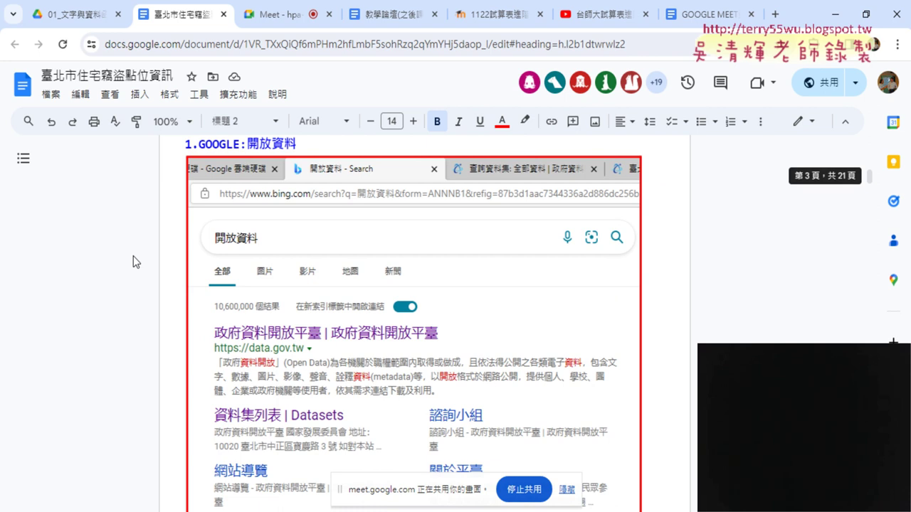
{"action": "scroll", "coordinate": [133, 262], "scroll_direction": "up", "scroll_amount": 1}
{"action": "left_click_drag", "start_coordinate": [247, 215], "coordinate": [369, 218]}
{"action": "key", "text": "ctrl+c"}
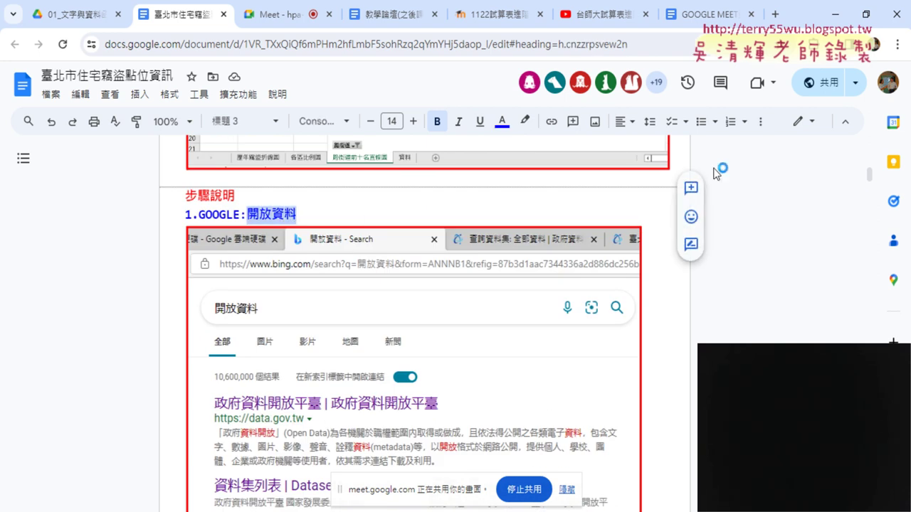
{"action": "left_click", "coordinate": [777, 14]}
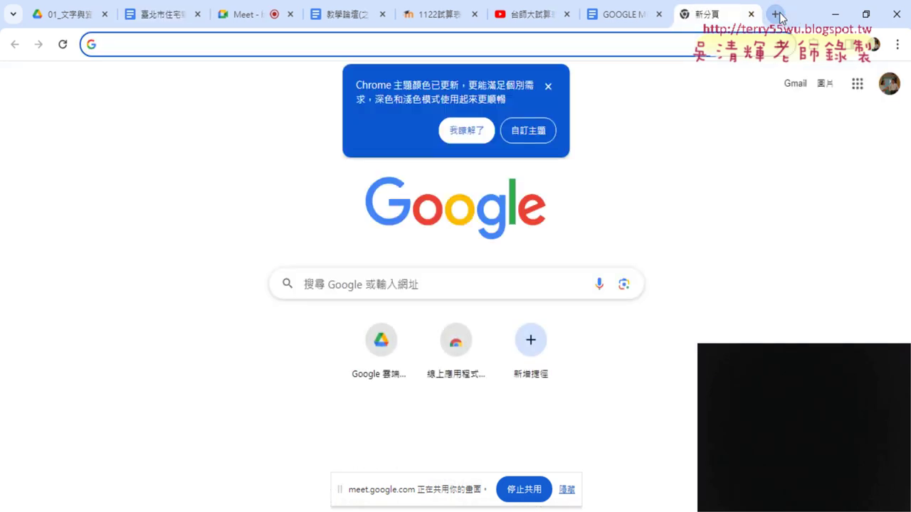
- Search Google for open data, open data.gov.tw, and browse its 資料集服務分類 tiles
{"action": "key", "text": "ctrl+v"}
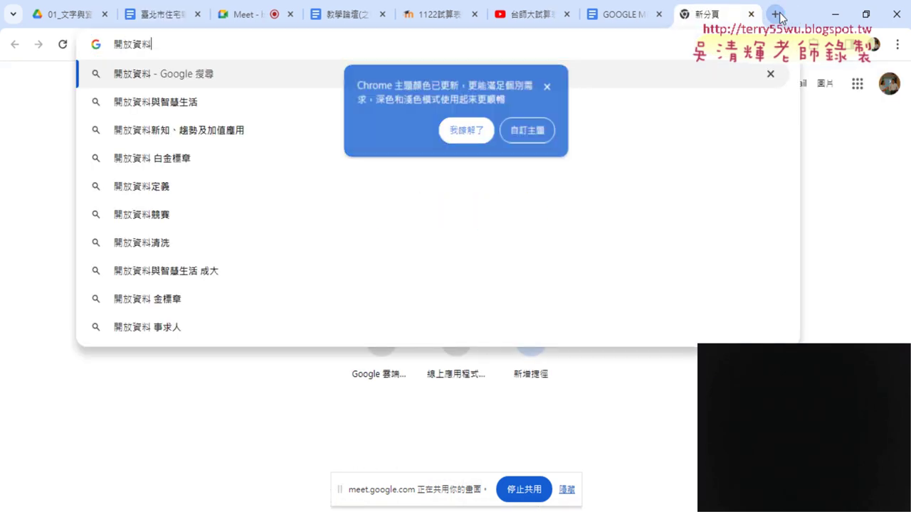
{"action": "key", "text": "Return"}
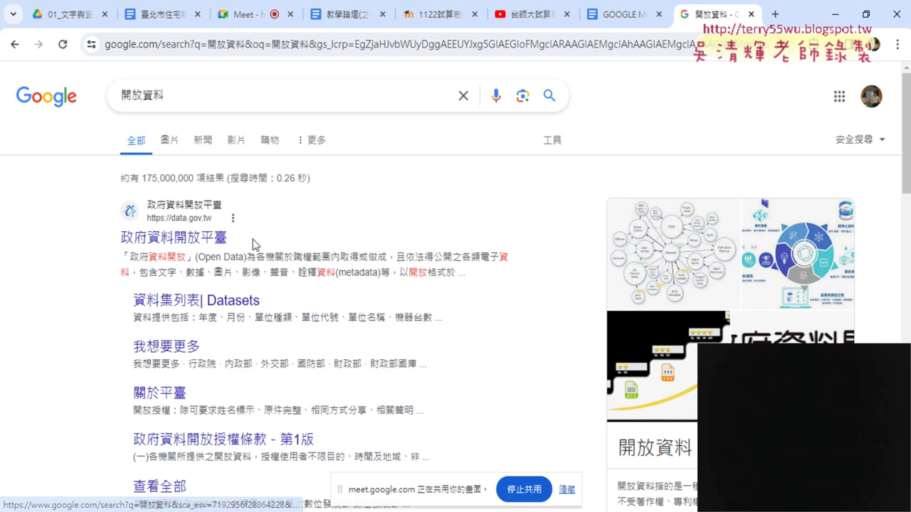
{"action": "left_click", "coordinate": [196, 238]}
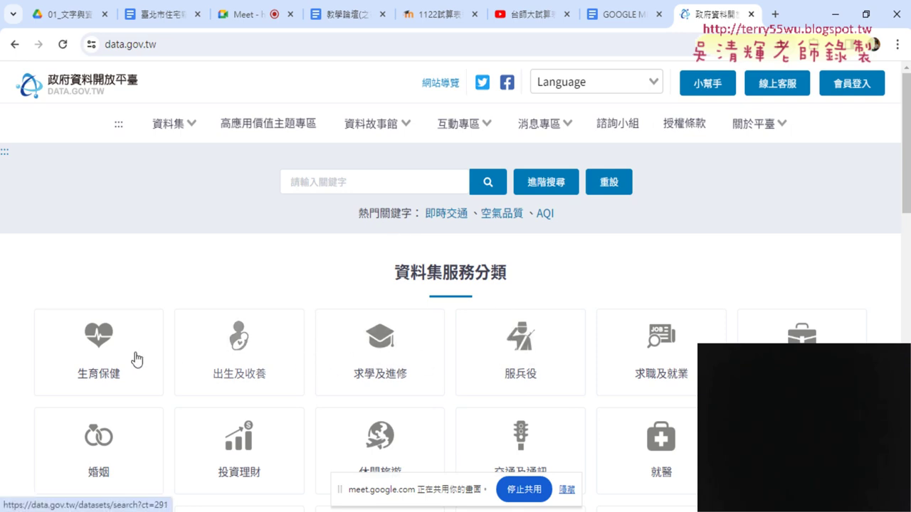
{"action": "scroll", "coordinate": [125, 395], "scroll_direction": "down", "scroll_amount": 2}
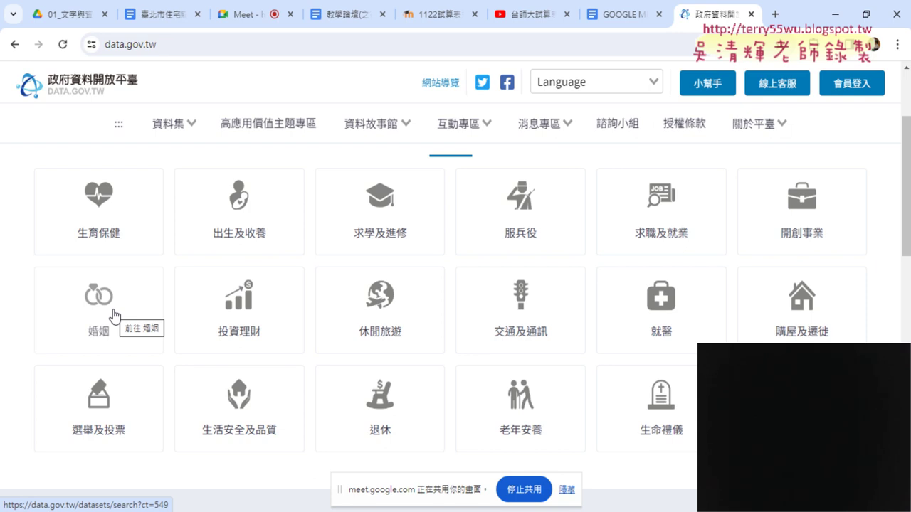
{"action": "scroll", "coordinate": [360, 294], "scroll_direction": "up", "scroll_amount": 2}
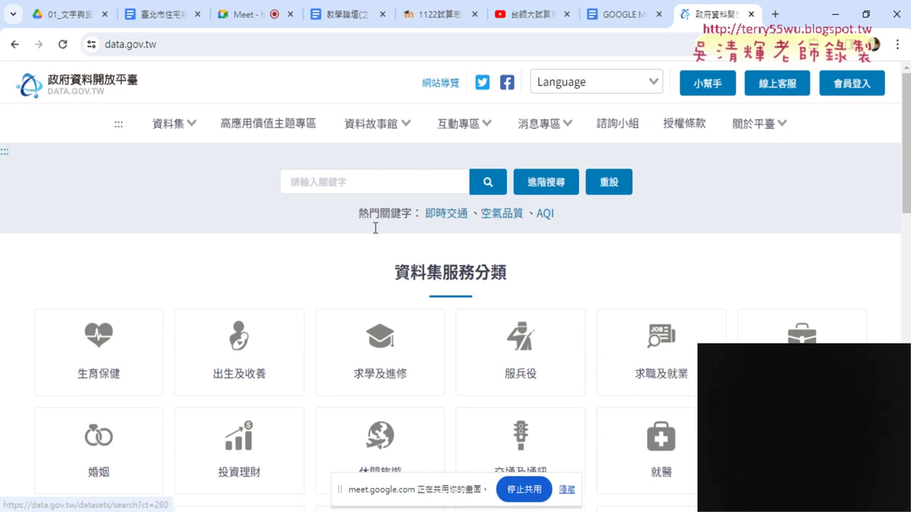
- Search data.gov.tw datasets for the keyword 竊盜
{"action": "left_click", "coordinate": [358, 184]}
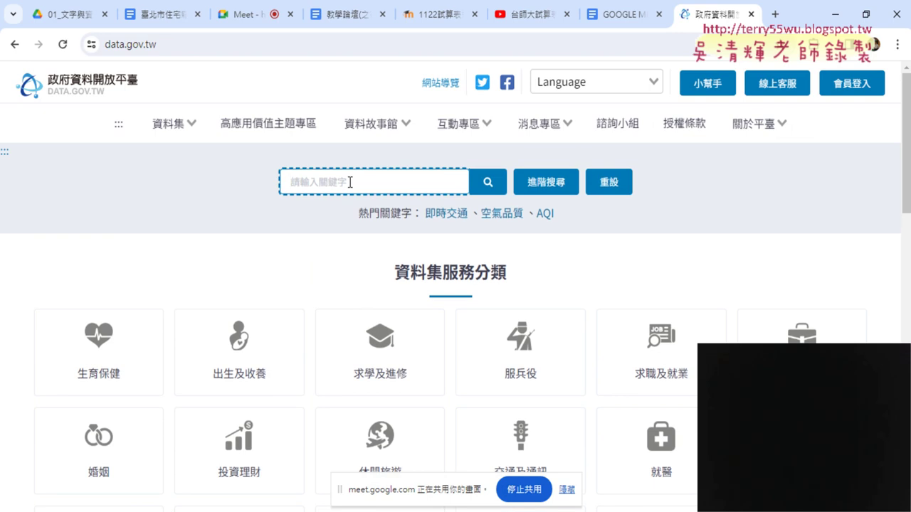
{"action": "type", "text": "7"}
{"action": "key", "text": "BackSpace"}
{"action": "type", "text": "竊"}
{"action": "type", "text": "盜"}
{"action": "key", "text": "Return"}
{"action": "key", "text": "Return"}
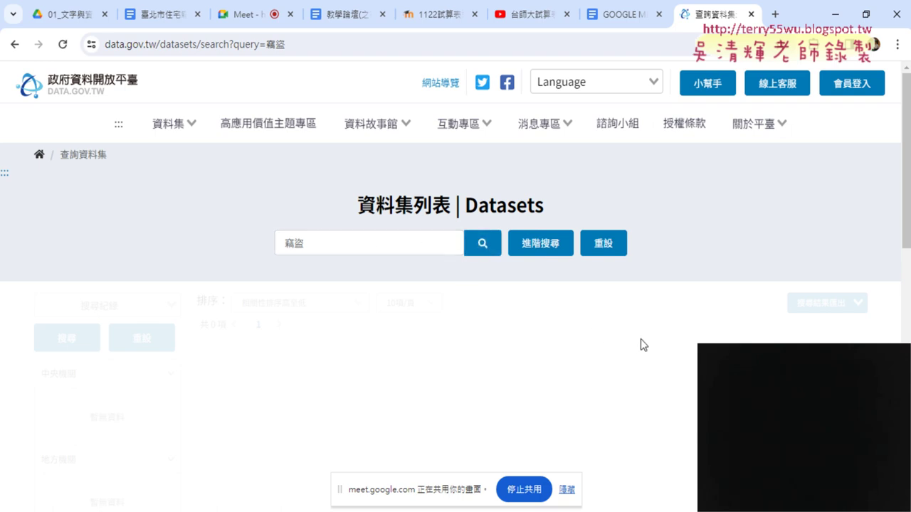
- Open the 臺北市住宅竊盜點位資訊 dataset from the results in a new tab
{"action": "scroll", "coordinate": [655, 341], "scroll_direction": "down", "scroll_amount": 1}
{"action": "left_click", "coordinate": [569, 491]}
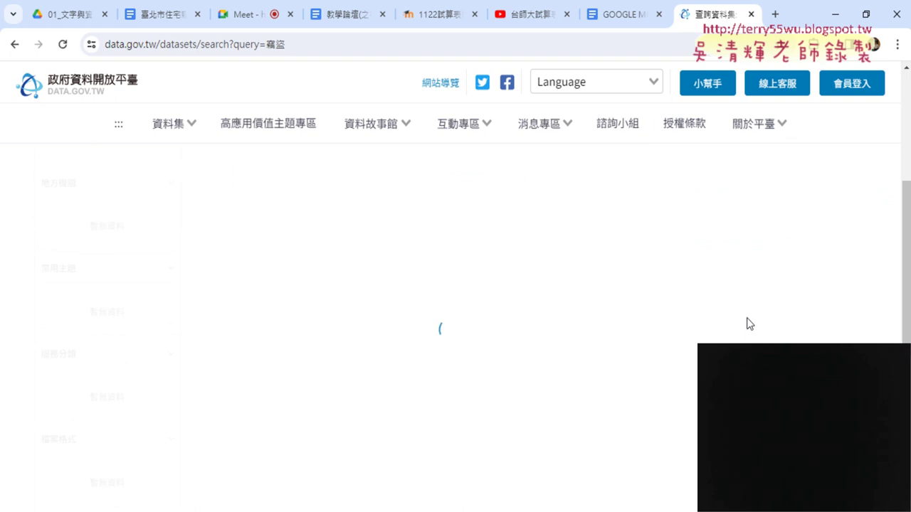
{"action": "scroll", "coordinate": [705, 291], "scroll_direction": "down", "scroll_amount": 2}
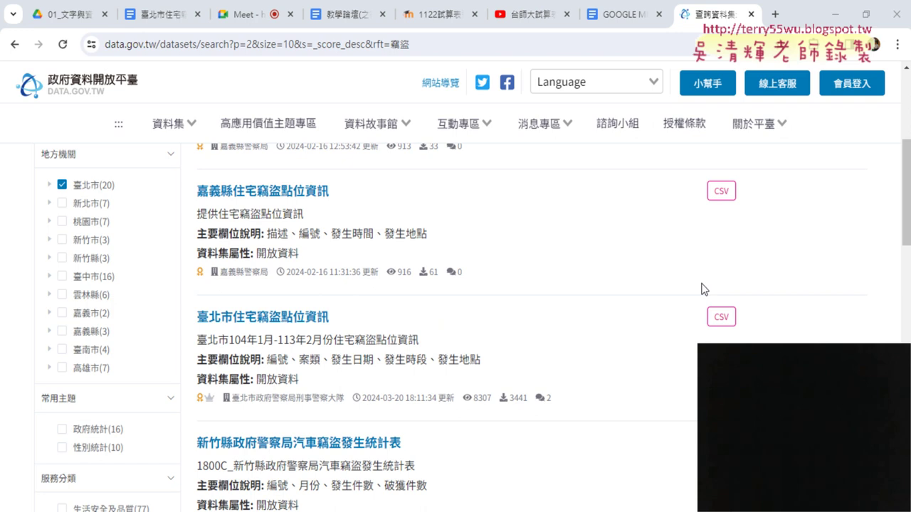
{"action": "right_click", "coordinate": [303, 316]}
{"action": "left_click", "coordinate": [349, 329]}
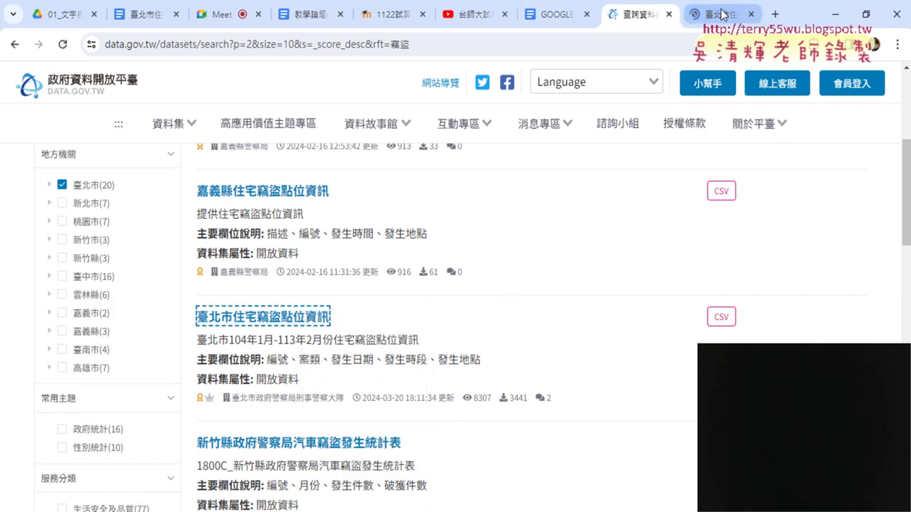
{"action": "left_click", "coordinate": [580, 329]}
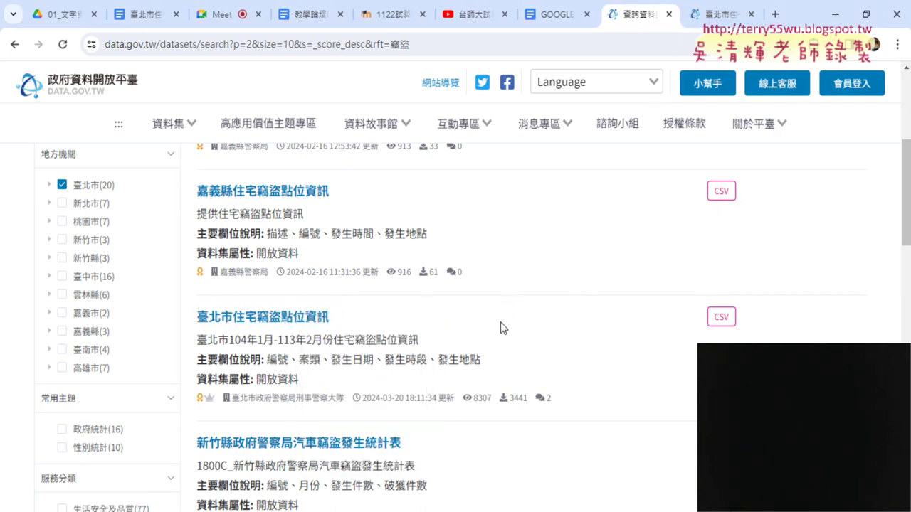
{"action": "key", "text": "ctrl+2"}
{"action": "mouse_move", "coordinate": [701, 342]}
{"action": "left_mouse_down"}
{"action": "mouse_move", "coordinate": [747, 302]}
{"action": "mouse_move", "coordinate": [715, 343]}
{"action": "left_mouse_up"}
{"action": "mouse_move", "coordinate": [584, 311]}
{"action": "left_mouse_down"}
{"action": "mouse_move", "coordinate": [662, 314]}
{"action": "mouse_move", "coordinate": [663, 329]}
{"action": "left_mouse_up"}
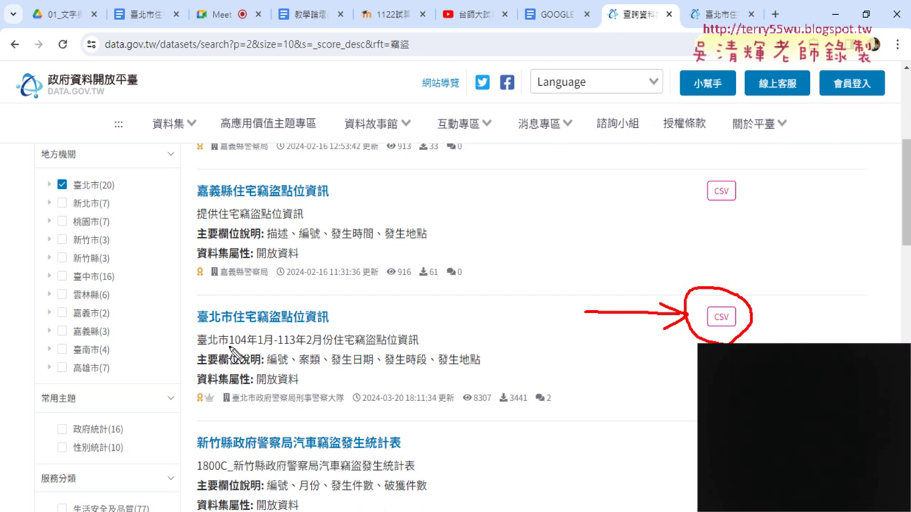
{"action": "left_click_drag", "start_coordinate": [229, 346], "coordinate": [419, 350]}
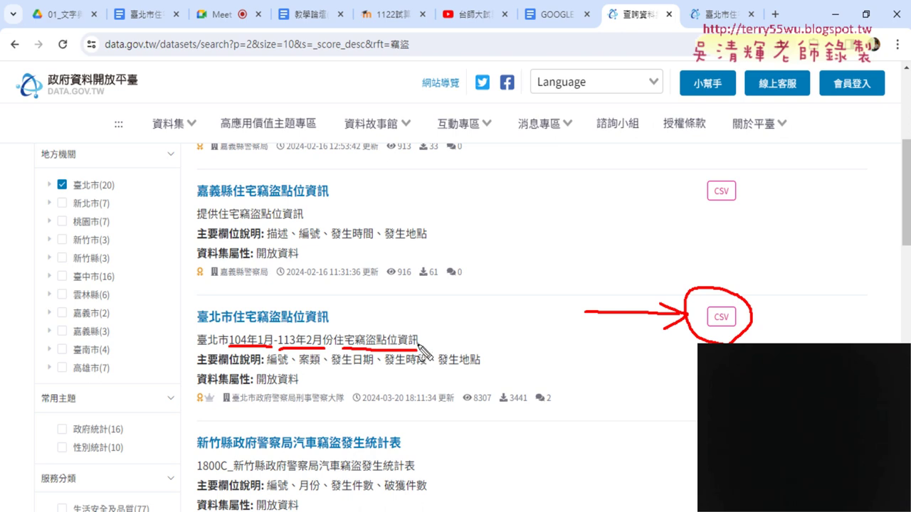
{"action": "key", "text": "Escape"}
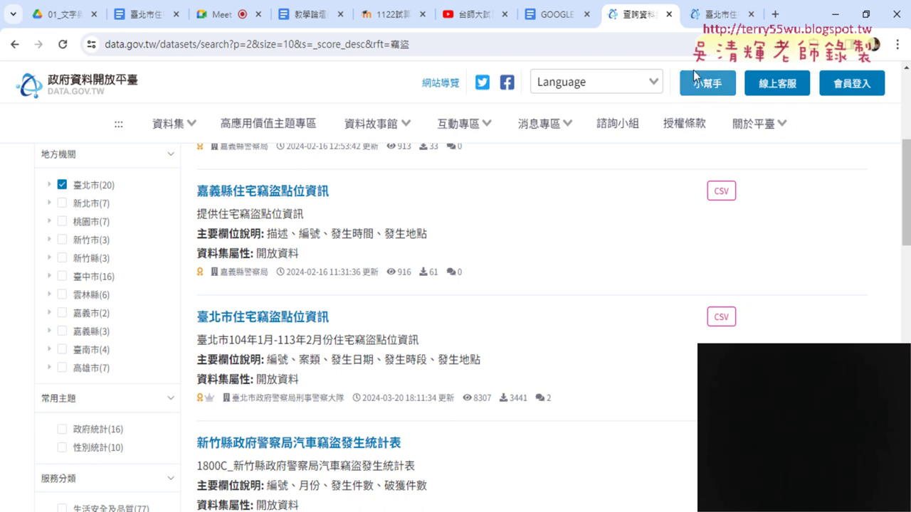
{"action": "left_click", "coordinate": [719, 14]}
{"action": "scroll", "coordinate": [500, 325], "scroll_direction": "down", "scroll_amount": 3}
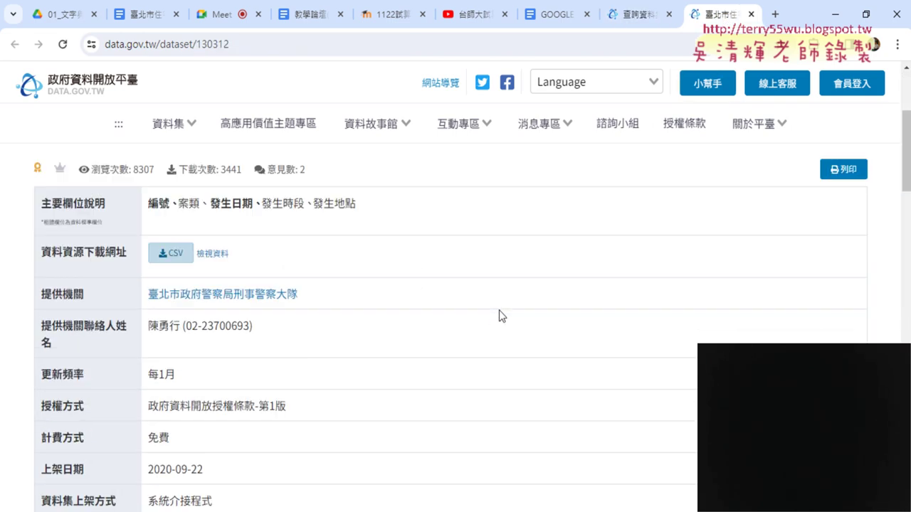
{"action": "mouse_move", "coordinate": [150, 200]}
{"action": "left_click_drag", "start_coordinate": [149, 203], "coordinate": [202, 205]}
{"action": "left_click", "coordinate": [226, 208]}
{"action": "left_click_drag", "start_coordinate": [358, 206], "coordinate": [336, 205]}
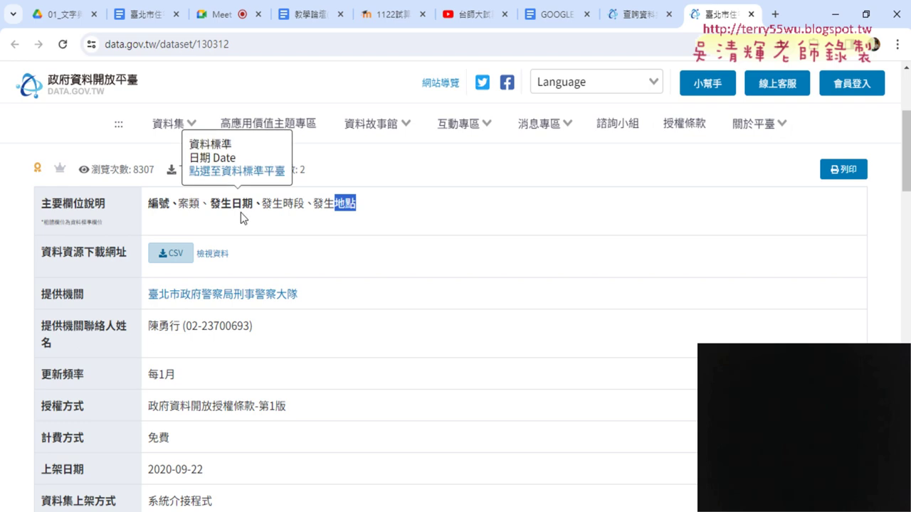
{"action": "left_click", "coordinate": [284, 204]}
{"action": "left_click_drag", "start_coordinate": [284, 205], "coordinate": [303, 206]}
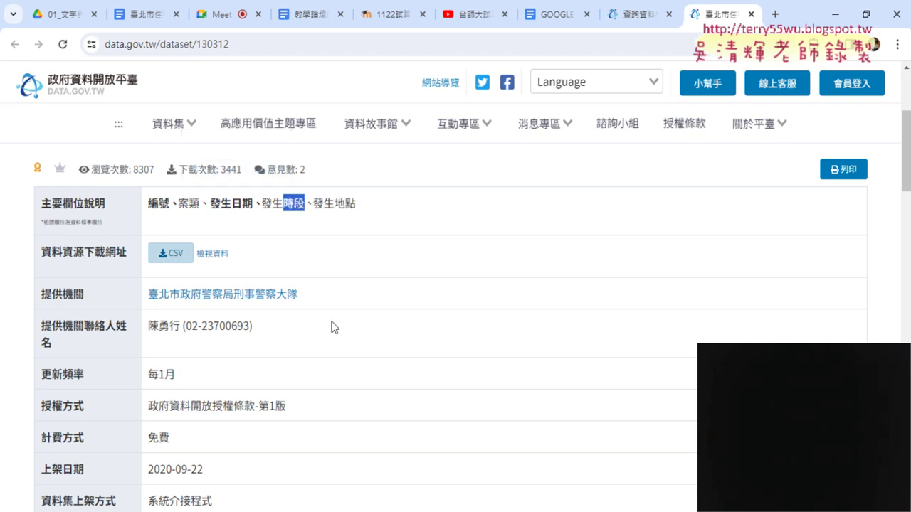
{"action": "scroll", "coordinate": [331, 324], "scroll_direction": "down", "scroll_amount": 1}
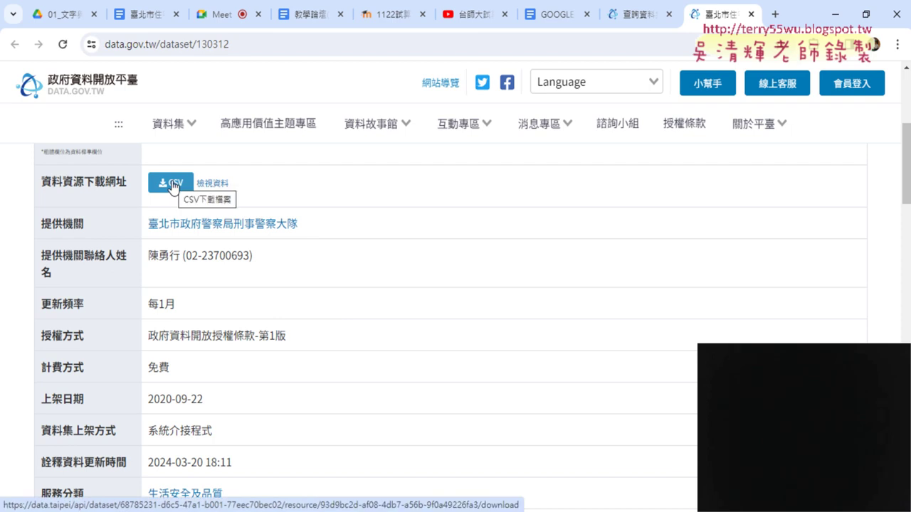
- On the 臺北市住宅竊盜點位資訊 dataset page, download the CSV under 資料資源下載網址
{"action": "key", "text": "ctrl+shift+Tab"}
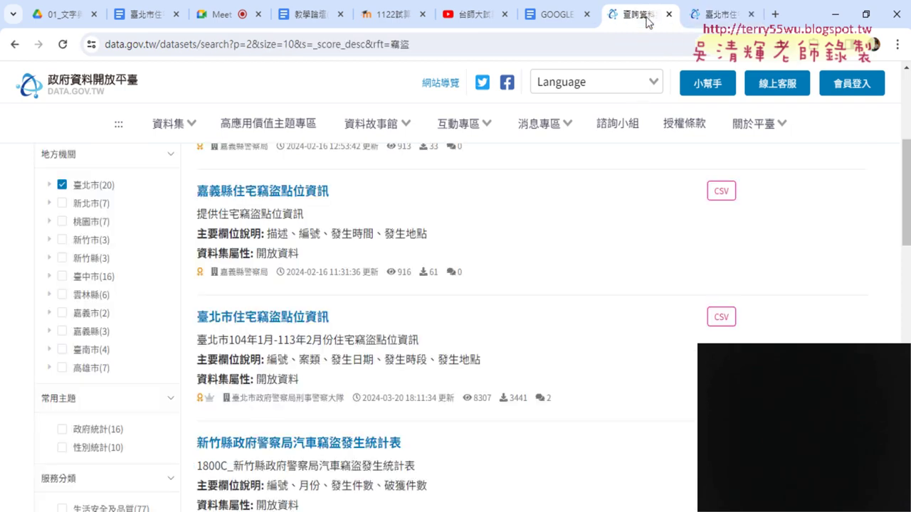
{"action": "scroll", "coordinate": [176, 310], "scroll_direction": "down", "scroll_amount": 3}
{"action": "scroll", "coordinate": [176, 309], "scroll_direction": "down", "scroll_amount": 2}
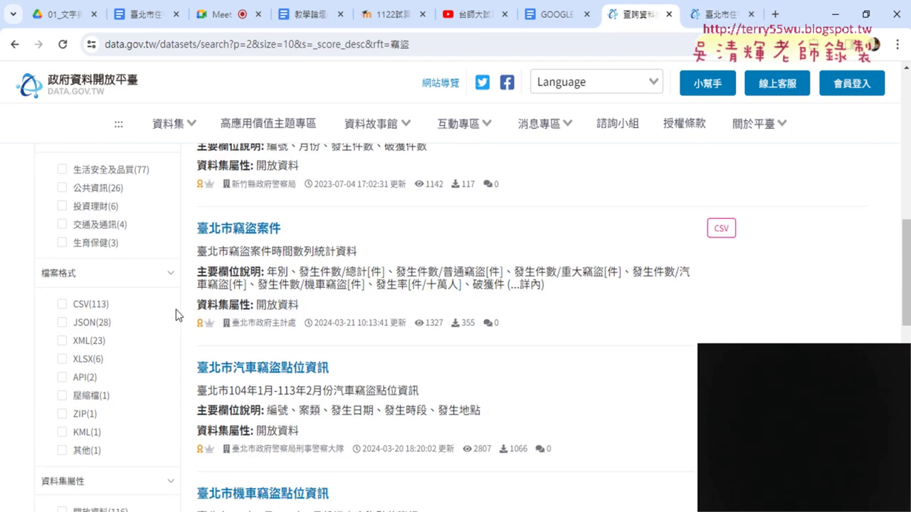
{"action": "scroll", "coordinate": [176, 310], "scroll_direction": "down", "scroll_amount": 3}
{"action": "scroll", "coordinate": [176, 310], "scroll_direction": "up", "scroll_amount": 3}
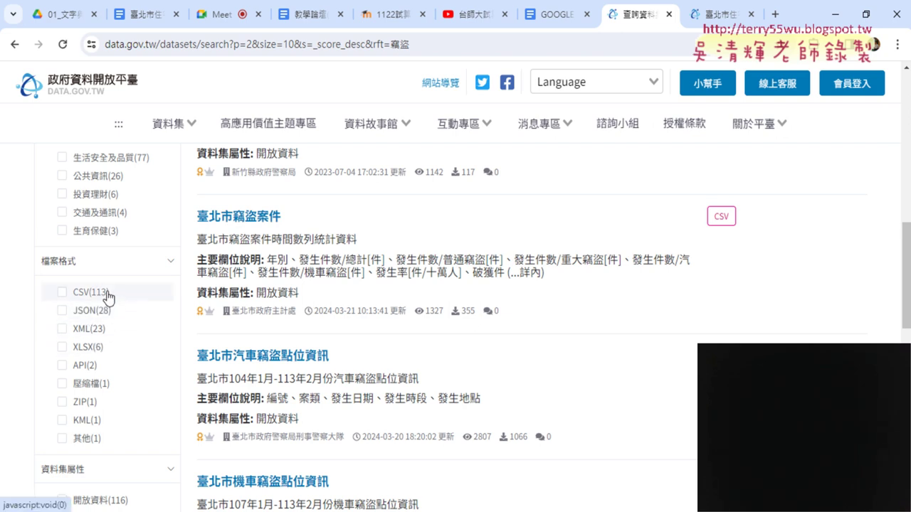
{"action": "left_click", "coordinate": [715, 16]}
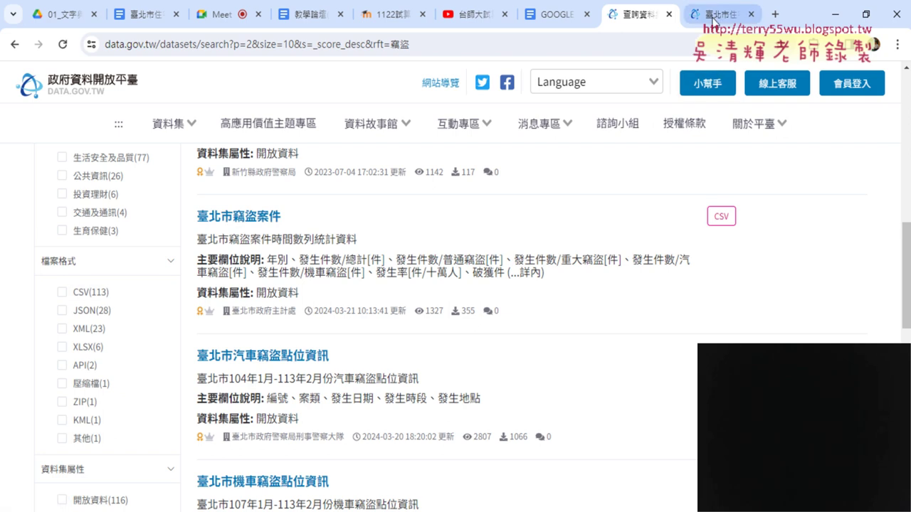
{"action": "left_click", "coordinate": [171, 183]}
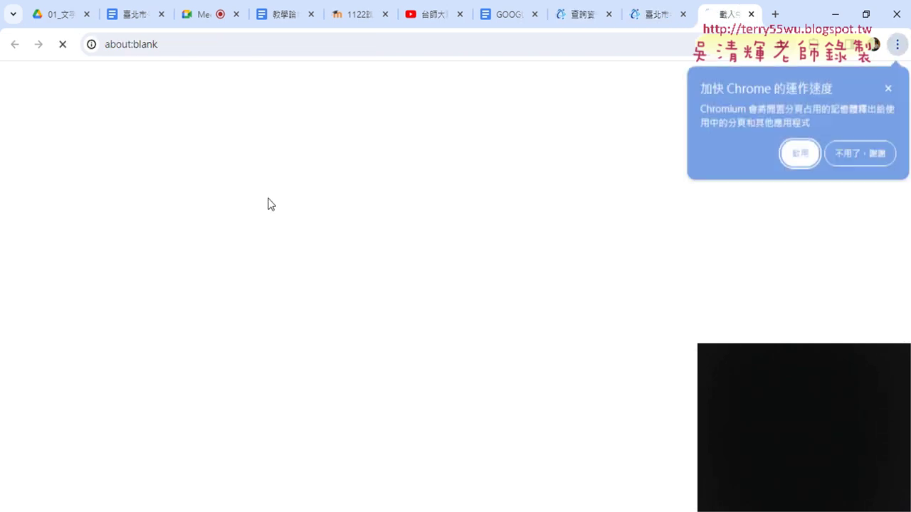
{"action": "mouse_move", "coordinate": [737, 83]}
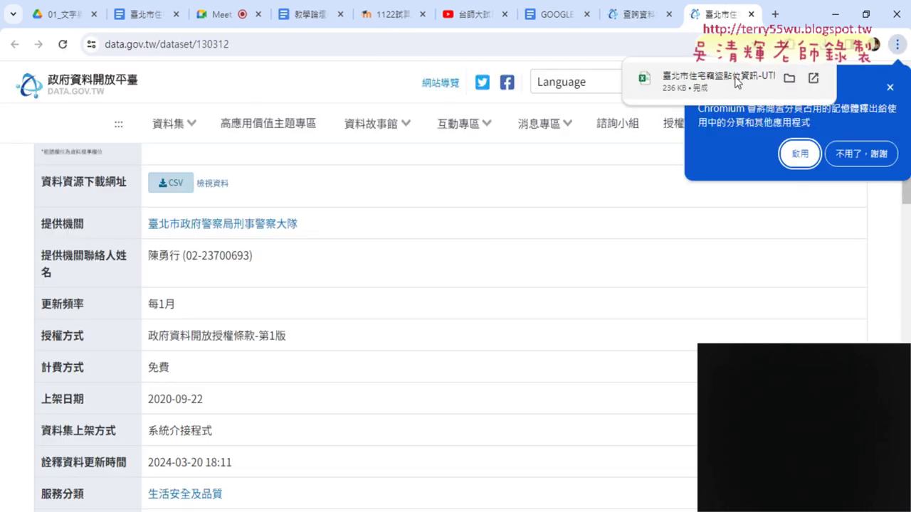
- Show the download in its folder, enable file name extensions, and open 臺北市住宅竊盜點位資訊-UTF8-BOM.csv
{"action": "left_click", "coordinate": [789, 79]}
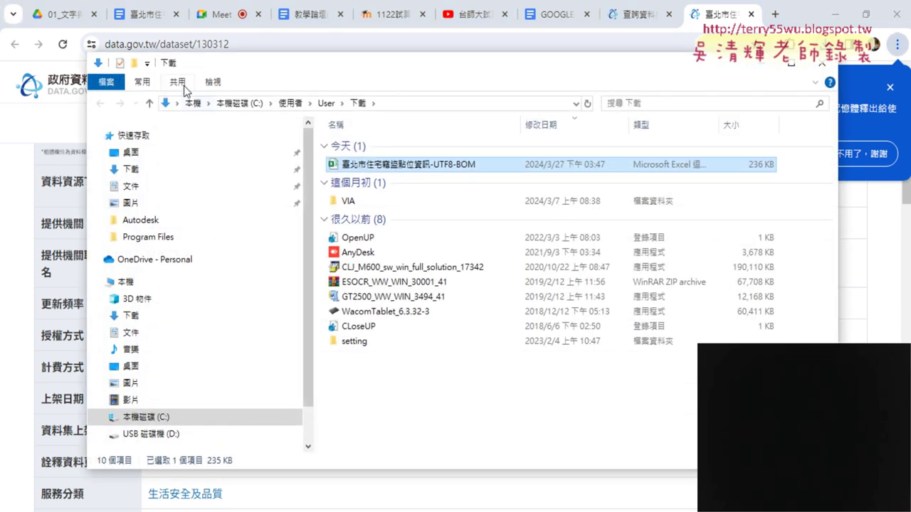
{"action": "left_click", "coordinate": [217, 83]}
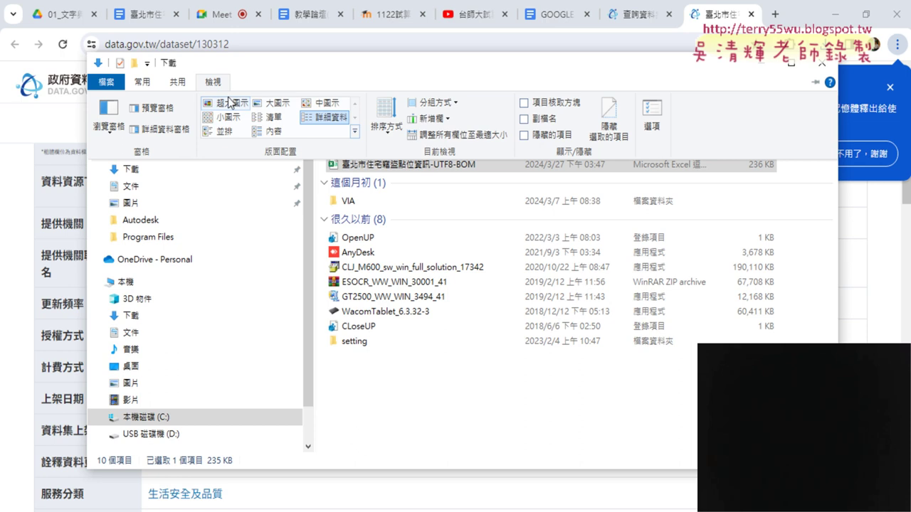
{"action": "left_click", "coordinate": [527, 119]}
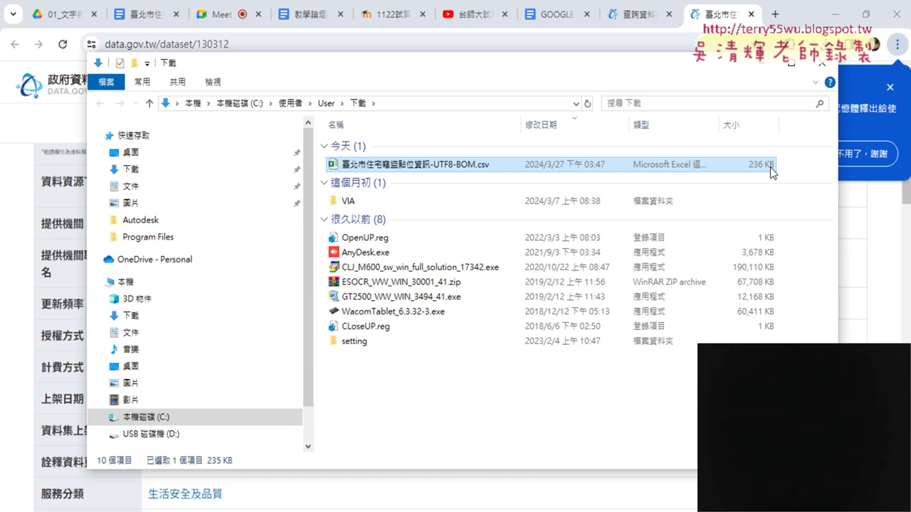
{"action": "double_click", "coordinate": [552, 164]}
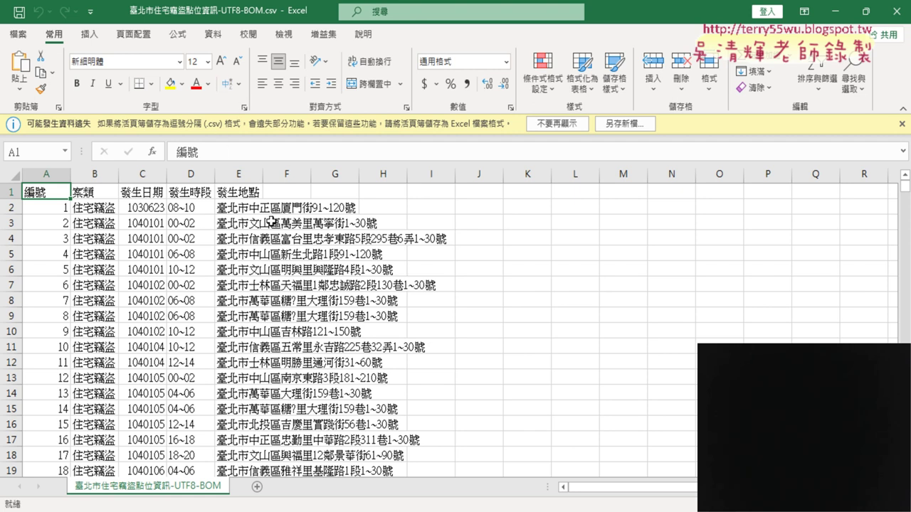
- Mark the 資料 tab's 從文字/CSV import tools in red, then dismiss the import tip
{"action": "left_click", "coordinate": [220, 36]}
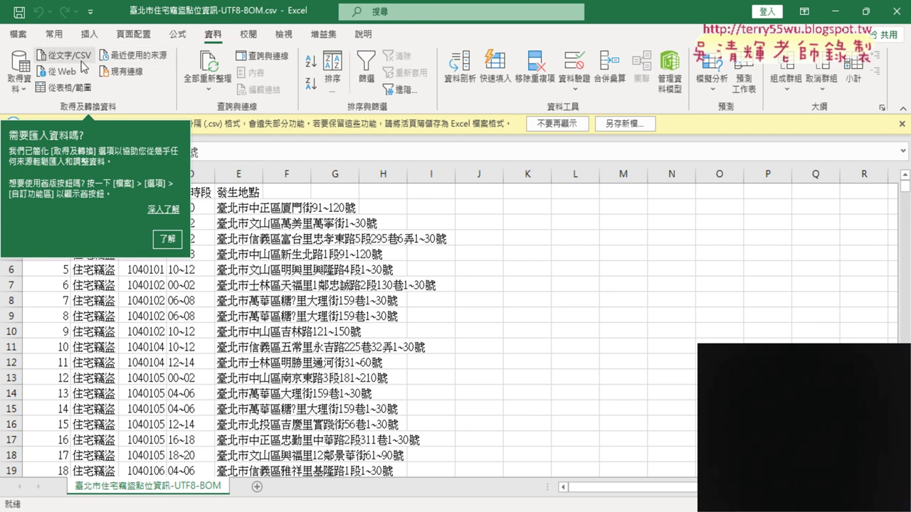
{"action": "left_click", "coordinate": [65, 63]}
{"action": "left_click_drag", "start_coordinate": [86, 72], "coordinate": [94, 69]}
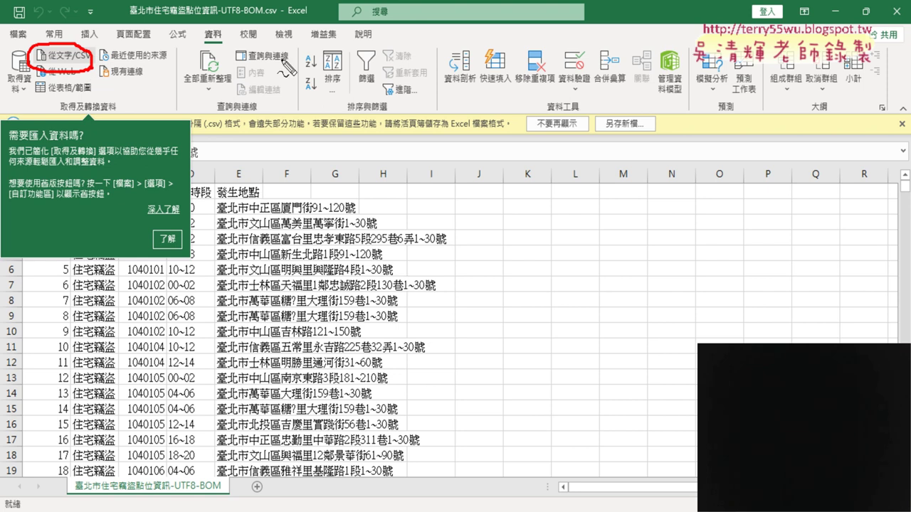
{"action": "mouse_move", "coordinate": [220, 47]}
{"action": "left_mouse_down"}
{"action": "mouse_move", "coordinate": [234, 32]}
{"action": "mouse_move", "coordinate": [84, 68]}
{"action": "left_mouse_up"}
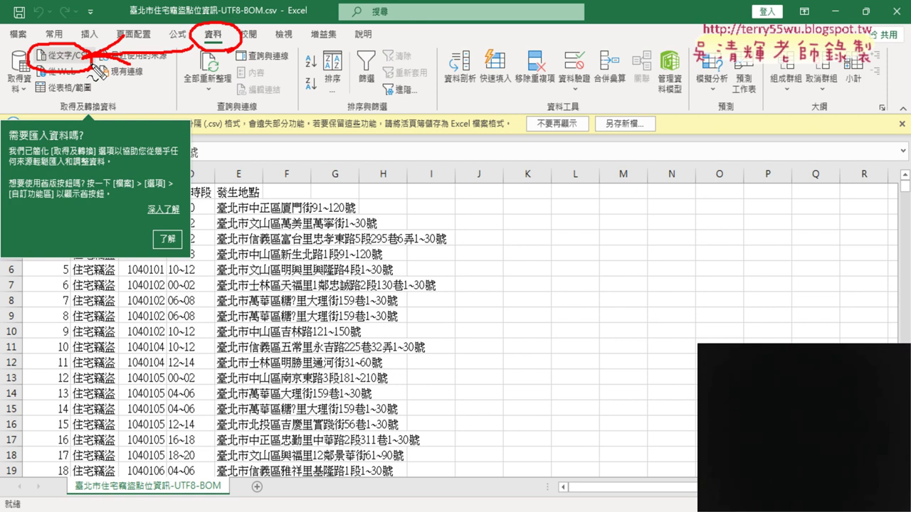
{"action": "key", "text": "Escape"}
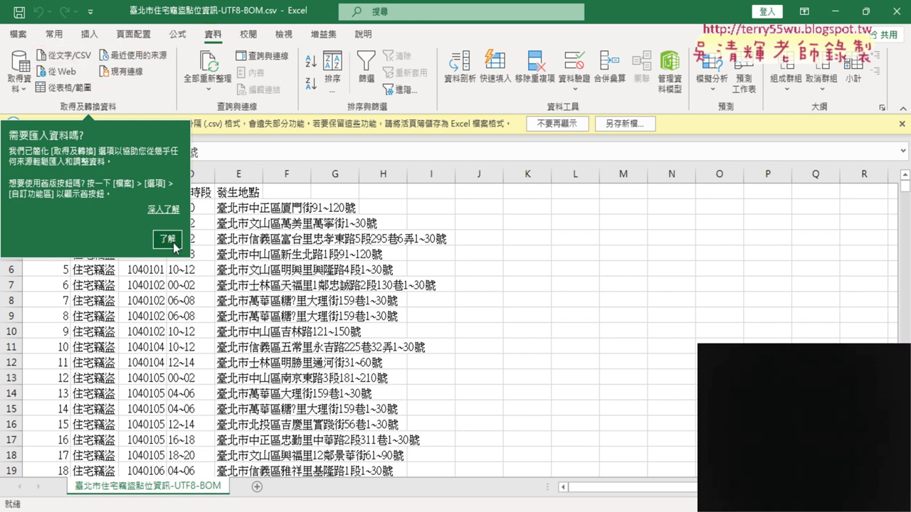
{"action": "left_click", "coordinate": [166, 240]}
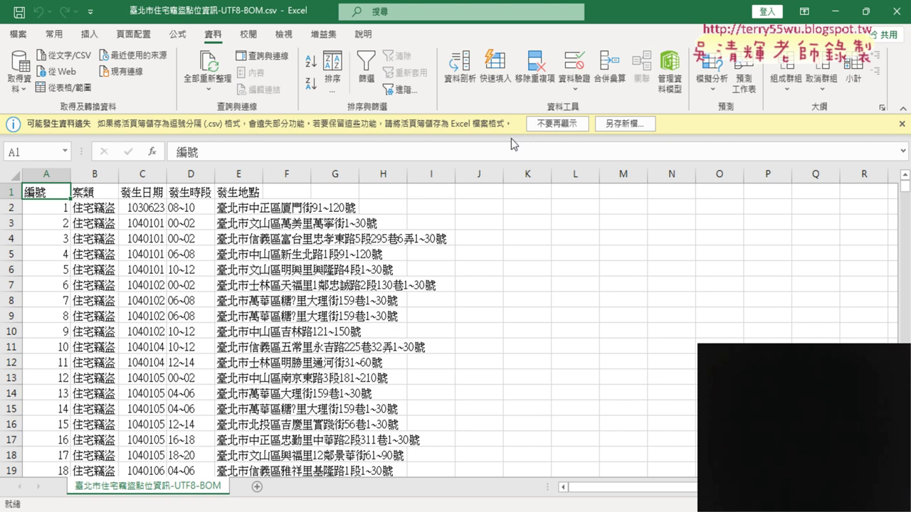
- Underline the CSV data-loss warning, its .csv mention and the advice to save as Excel
{"action": "key", "text": "ctrl+2"}
{"action": "mouse_move", "coordinate": [16, 138]}
{"action": "left_mouse_down"}
{"action": "mouse_move", "coordinate": [673, 118]}
{"action": "mouse_move", "coordinate": [14, 139]}
{"action": "left_mouse_up"}
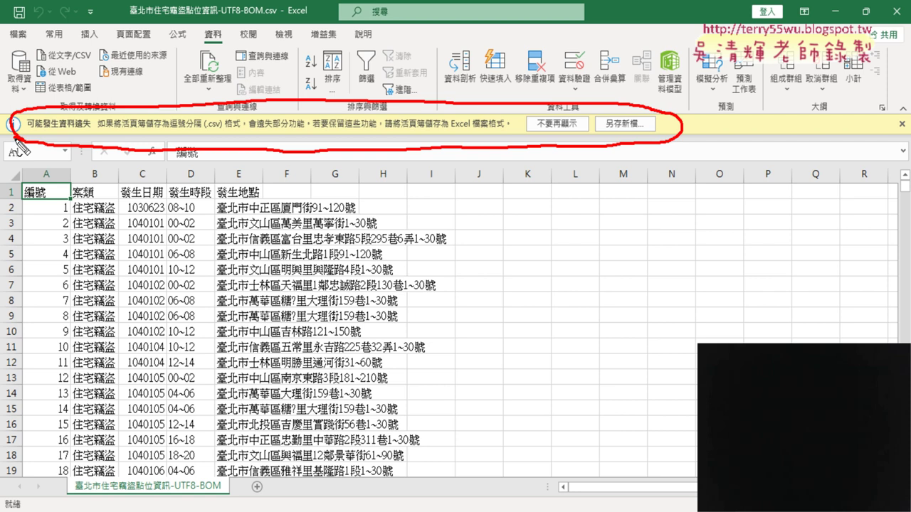
{"action": "left_click_drag", "start_coordinate": [204, 134], "coordinate": [221, 133]}
{"action": "left_click_drag", "start_coordinate": [397, 131], "coordinate": [507, 132]}
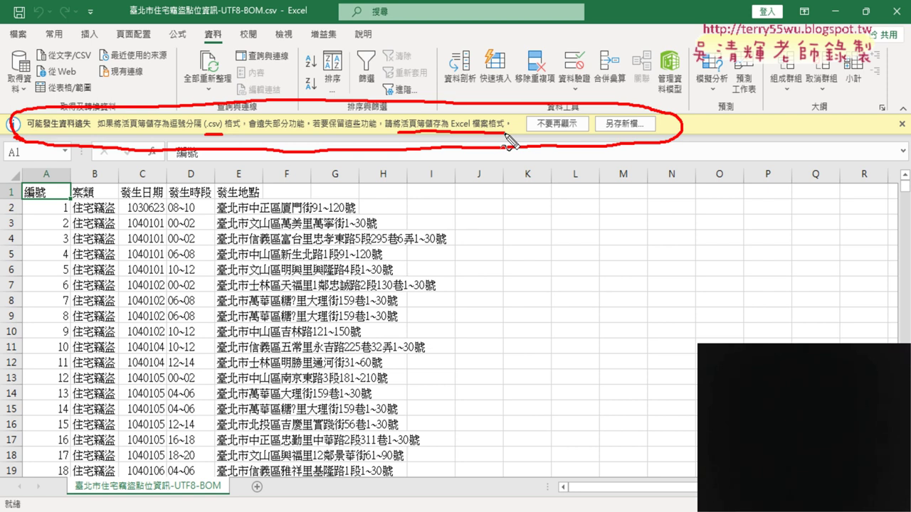
{"action": "key", "text": "Escape"}
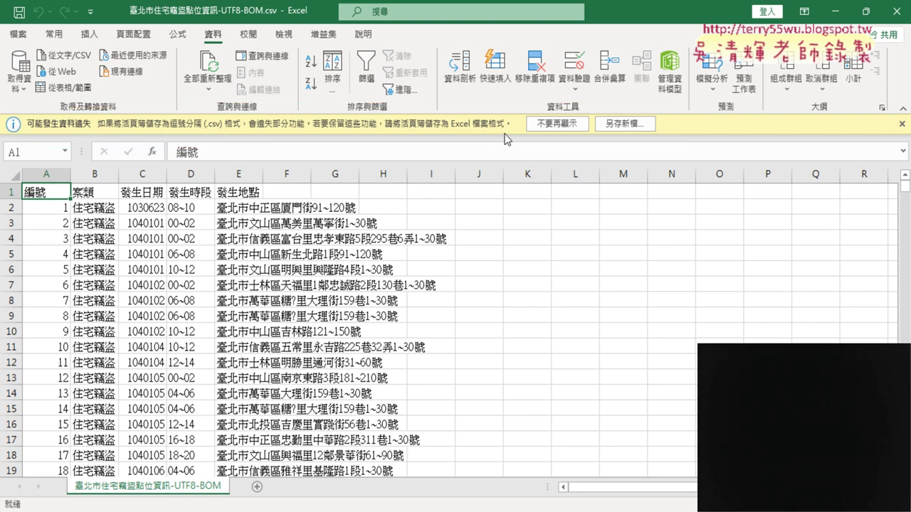
- Save the CSV to the Desktop as 臺北市住宅竊盜點位資訊-UTF8-BOM.xlsm, an Excel 啟用巨集的活頁簿
{"action": "left_click", "coordinate": [623, 124]}
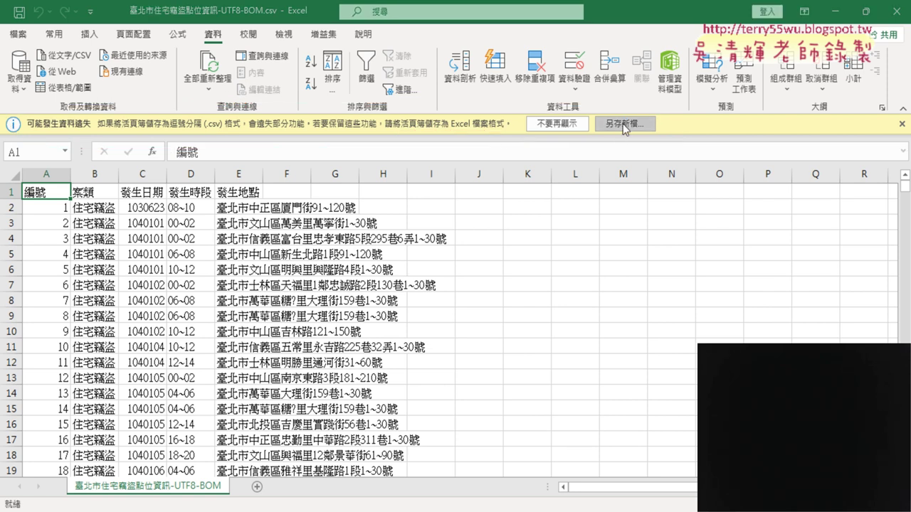
{"action": "left_click", "coordinate": [195, 260]}
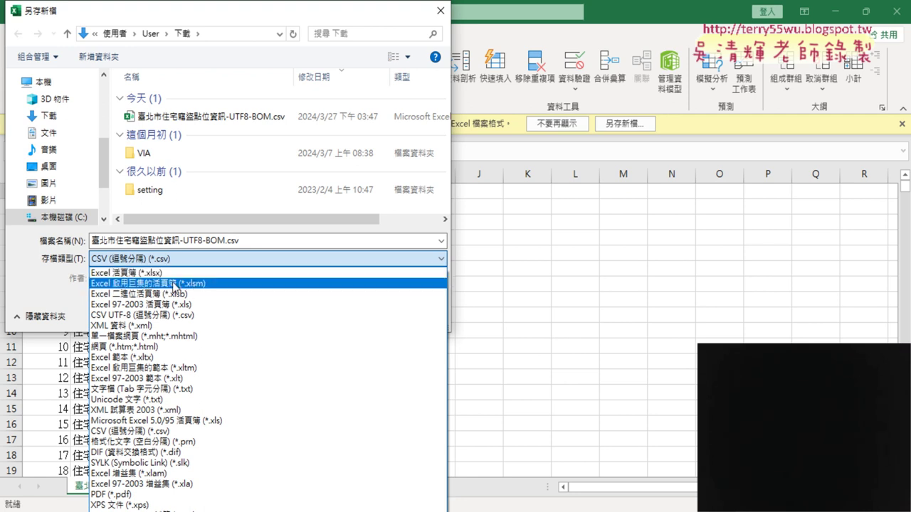
{"action": "left_click", "coordinate": [162, 284]}
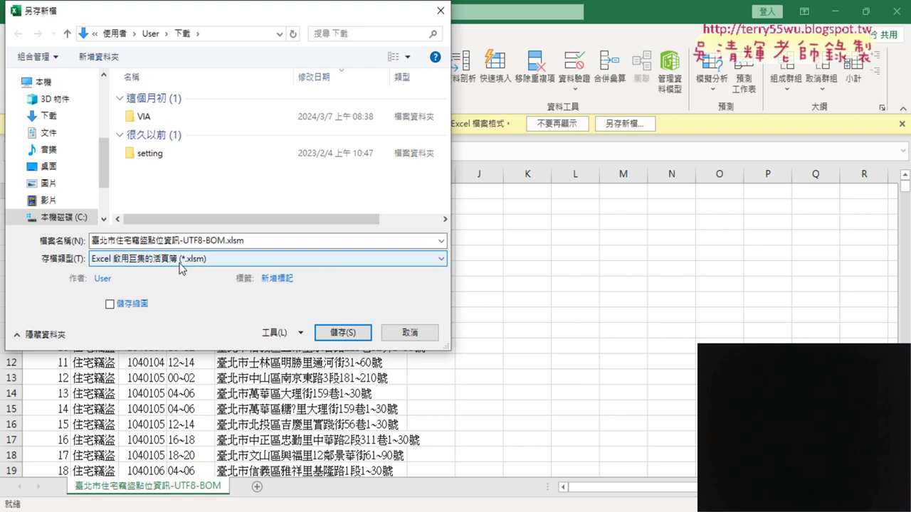
{"action": "left_click", "coordinate": [181, 241]}
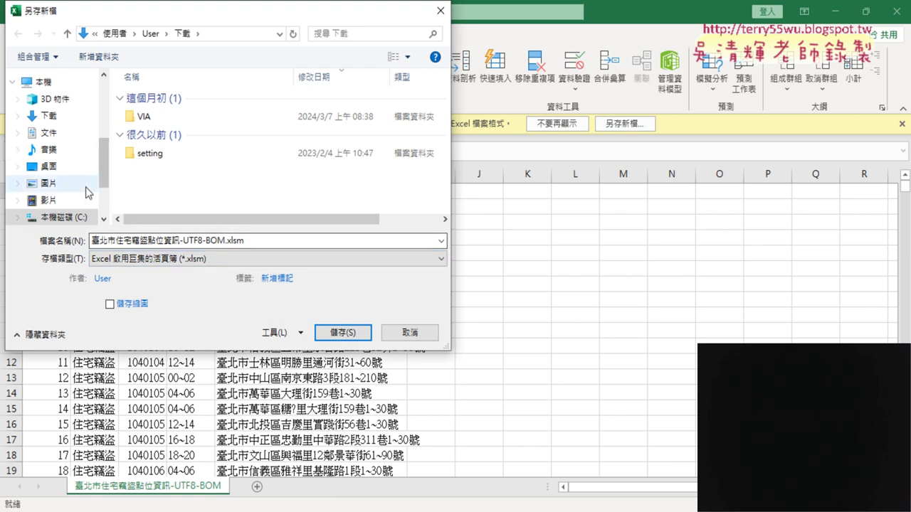
{"action": "left_click", "coordinate": [51, 168]}
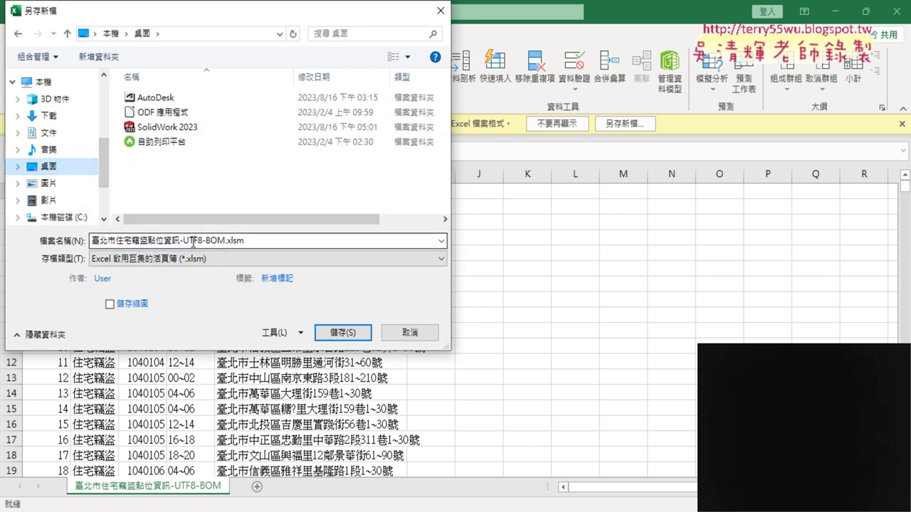
{"action": "left_click", "coordinate": [242, 241]}
{"action": "left_click", "coordinate": [343, 333]}
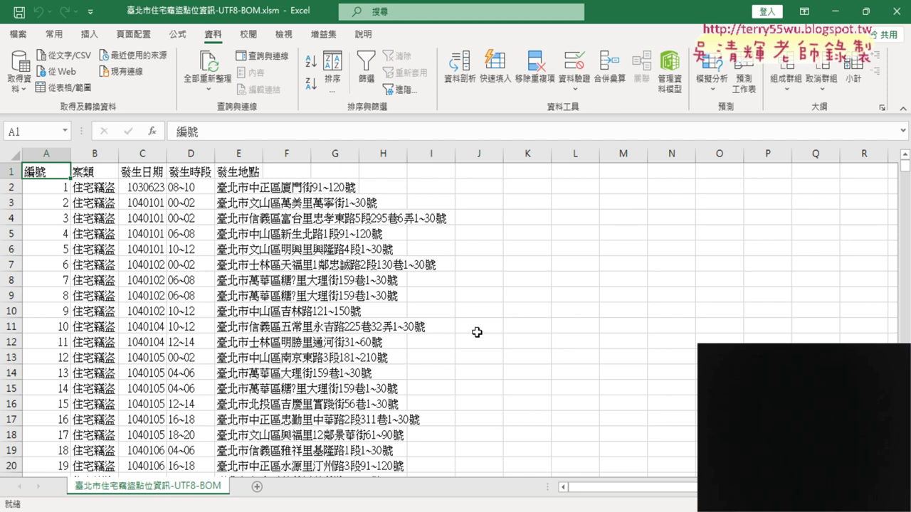
{"action": "key", "text": "ctrl+Down"}
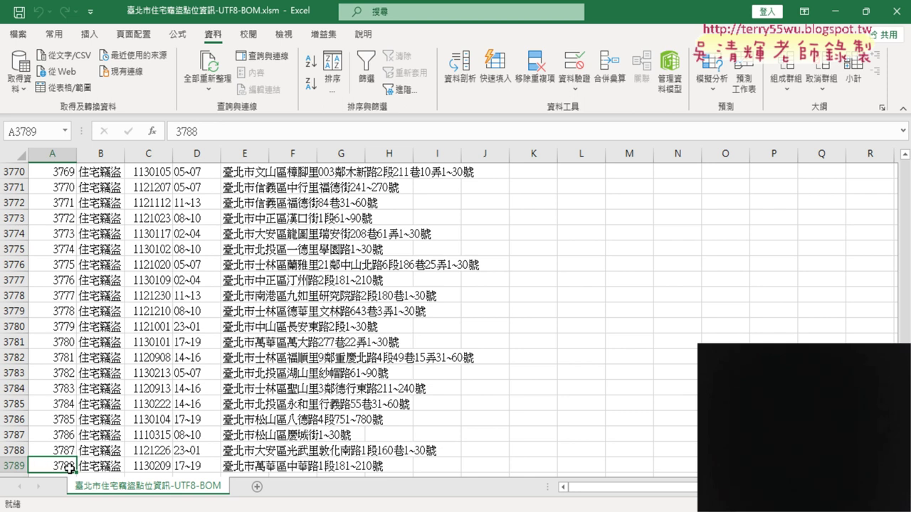
{"action": "left_click", "coordinate": [14, 466]}
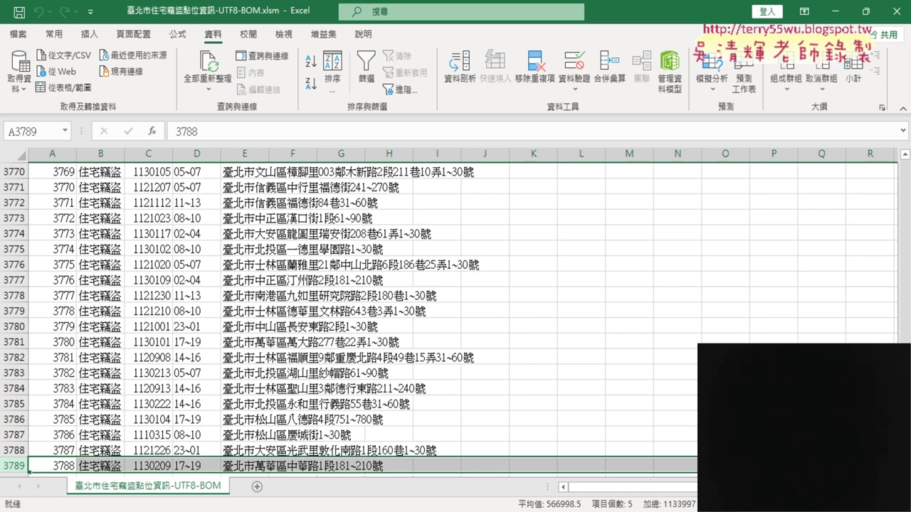
{"action": "left_click_drag", "start_coordinate": [905, 459], "coordinate": [899, 157]}
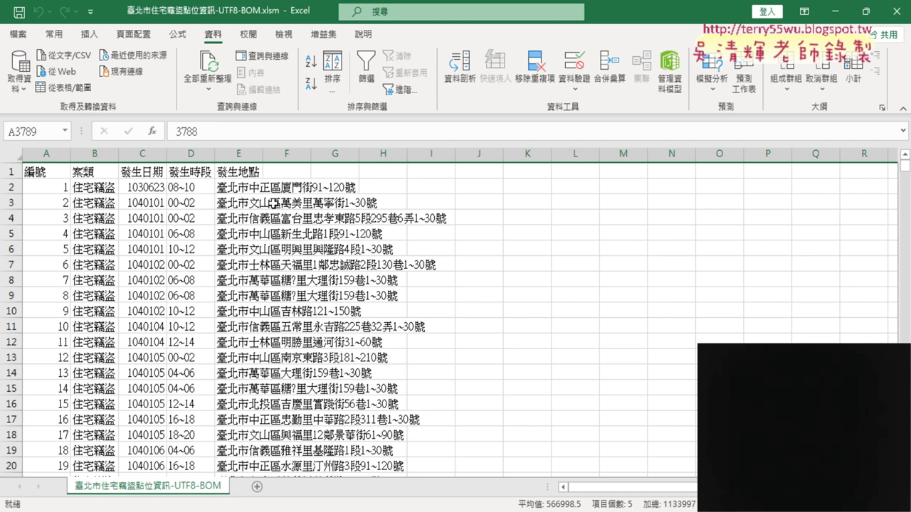
{"action": "left_click", "coordinate": [143, 158]}
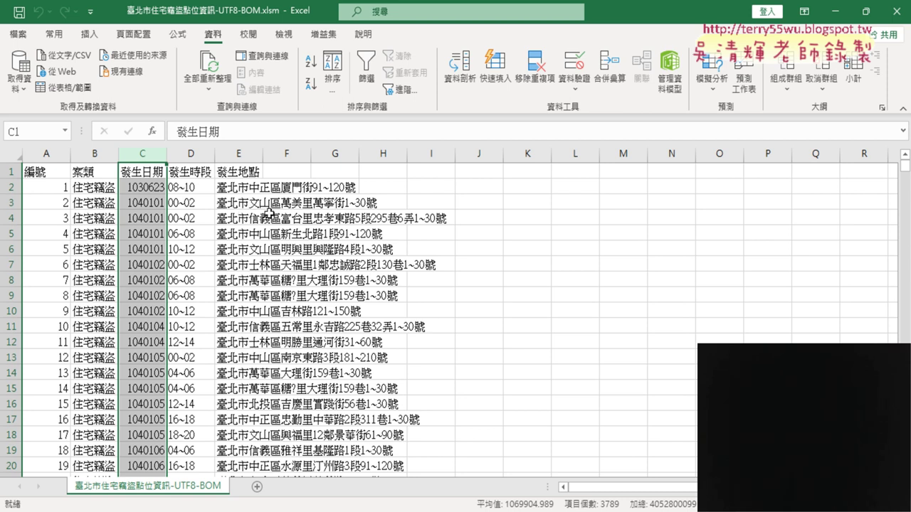
- Auto-fit columns A–E with Home > 格式 > 自動調整欄寬
{"action": "left_click_drag", "start_coordinate": [39, 151], "coordinate": [246, 154]}
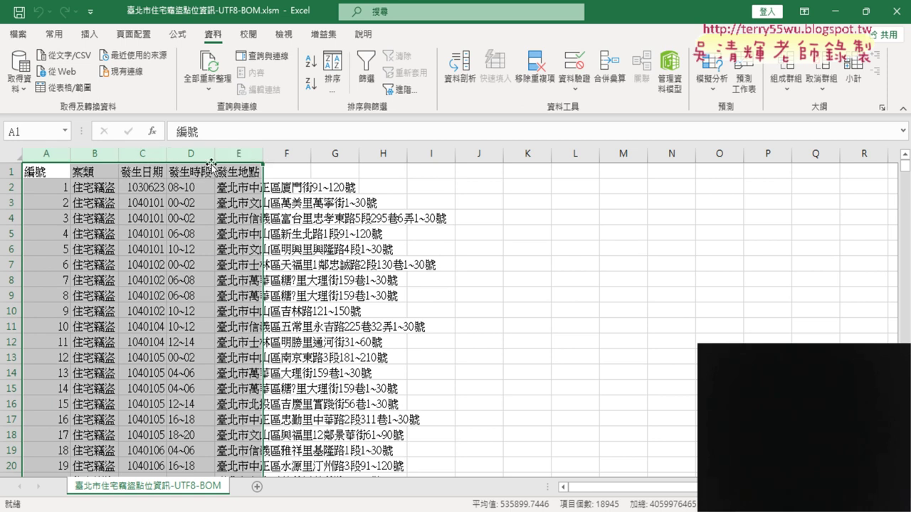
{"action": "left_click", "coordinate": [320, 200]}
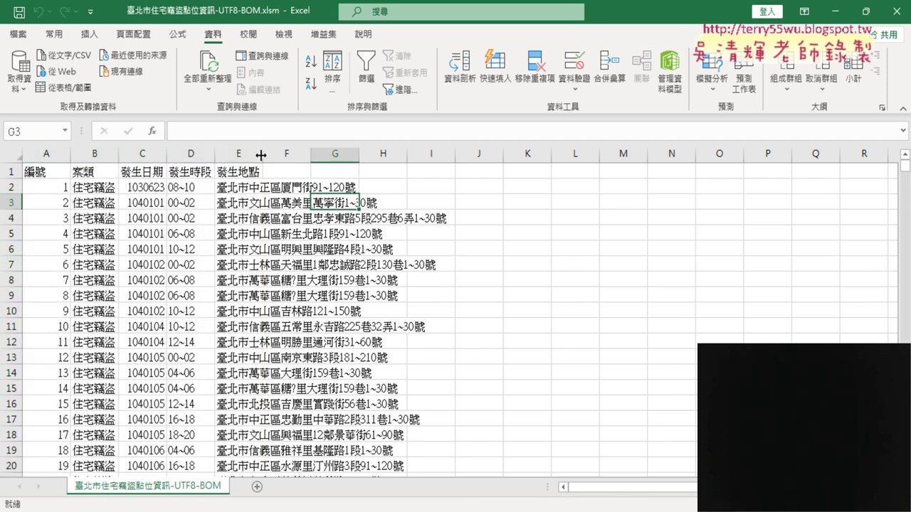
{"action": "left_click_drag", "start_coordinate": [262, 154], "coordinate": [311, 154]}
{"action": "left_click_drag", "start_coordinate": [46, 153], "coordinate": [248, 156]}
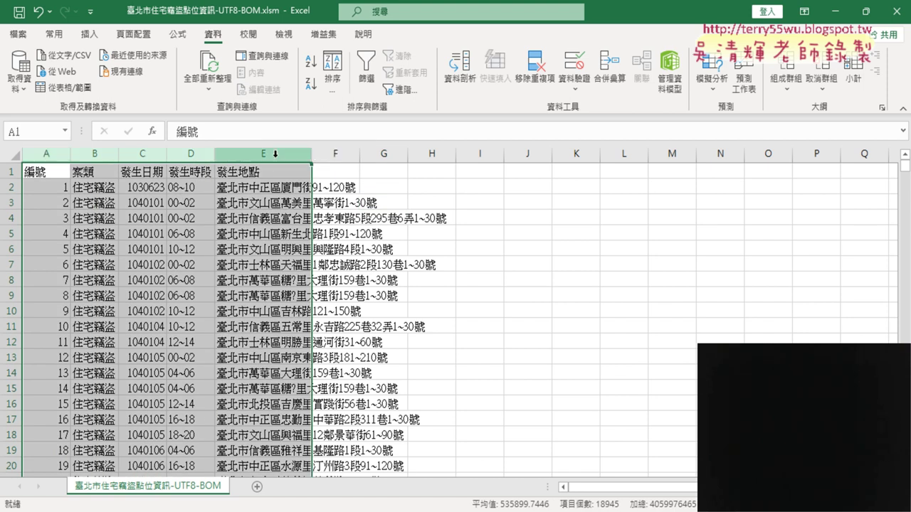
{"action": "double_click", "coordinate": [214, 156]}
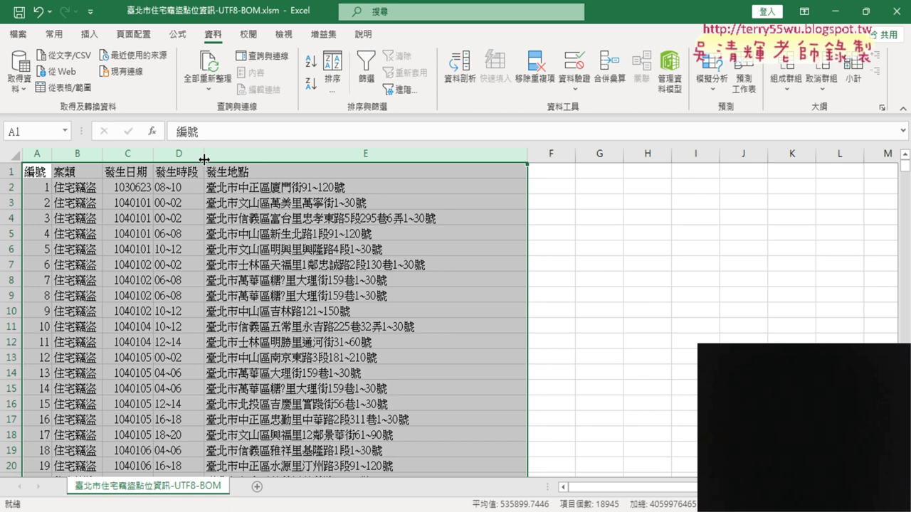
{"action": "key", "text": "ctrl+z"}
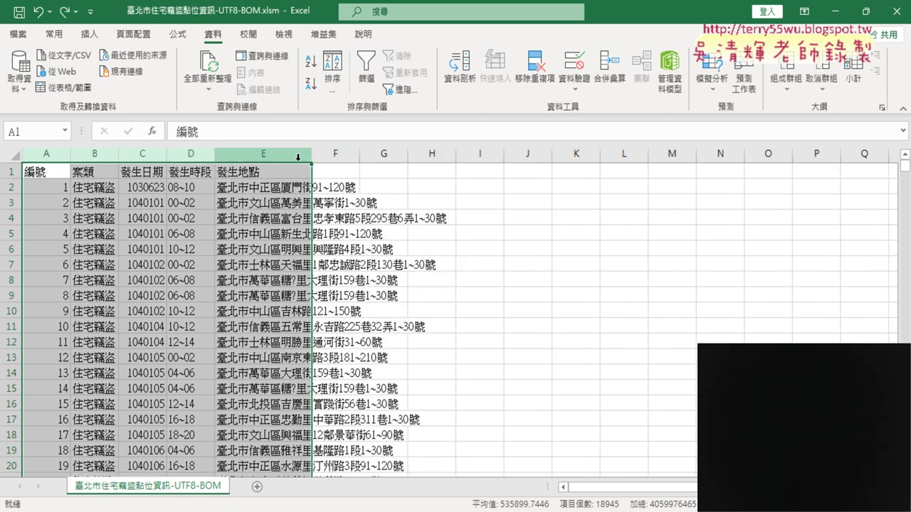
{"action": "left_click", "coordinate": [55, 36]}
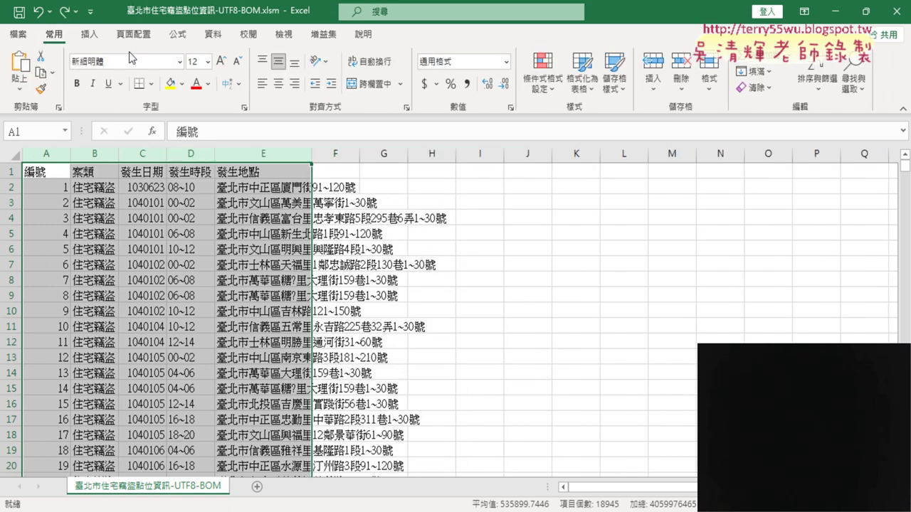
{"action": "left_click", "coordinate": [709, 79]}
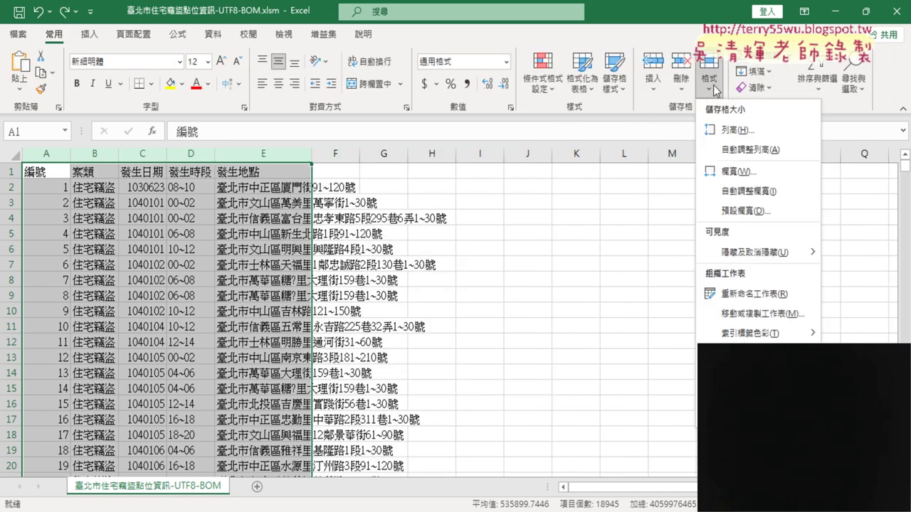
{"action": "left_click", "coordinate": [758, 192]}
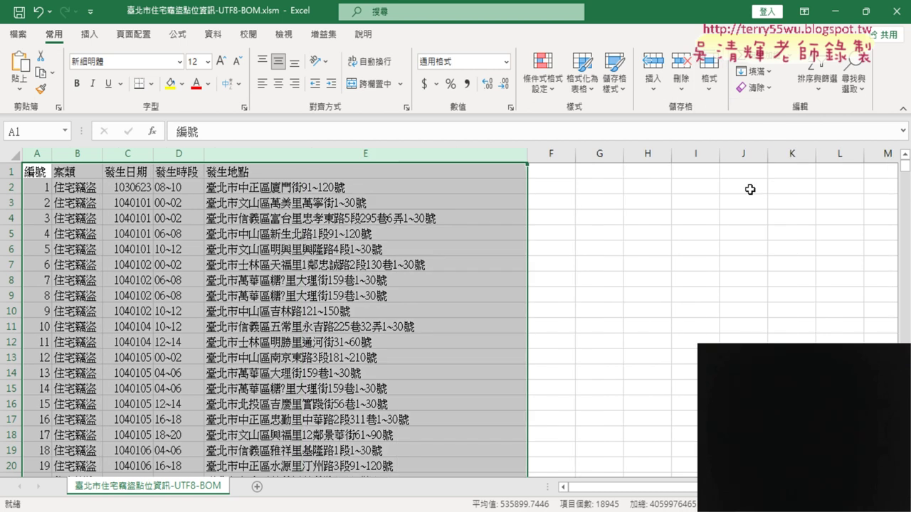
- Begin a new heading in cell F1 beside 發生地點, typing ㄋㄧㄢ with the phonetic input
{"action": "left_click", "coordinate": [715, 91]}
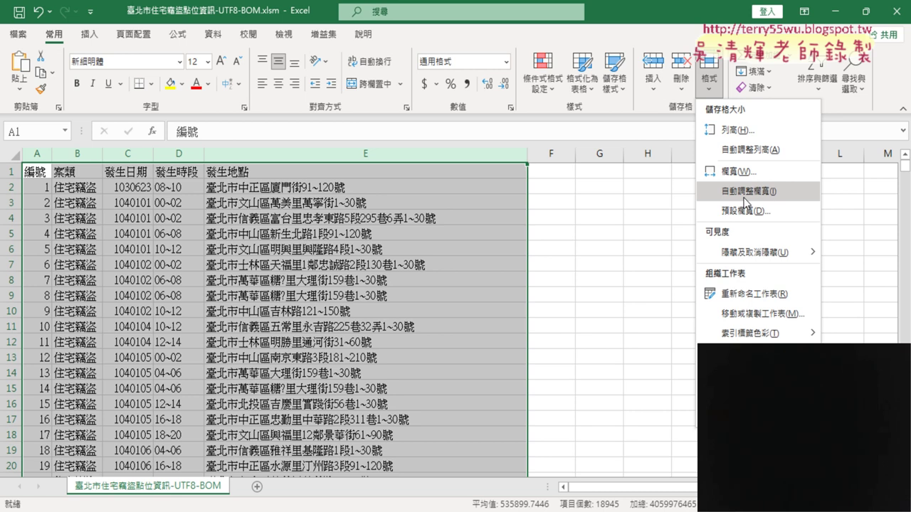
{"action": "left_click", "coordinate": [552, 174]}
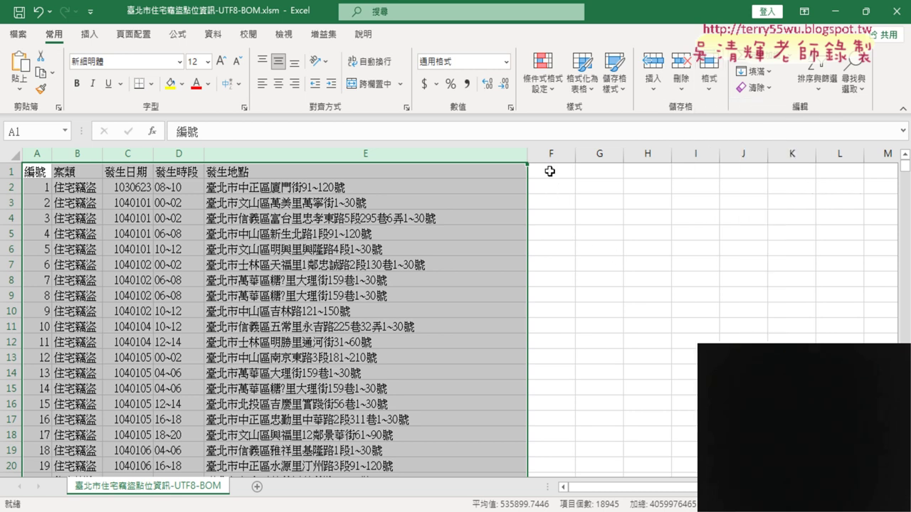
{"action": "left_click", "coordinate": [572, 174]}
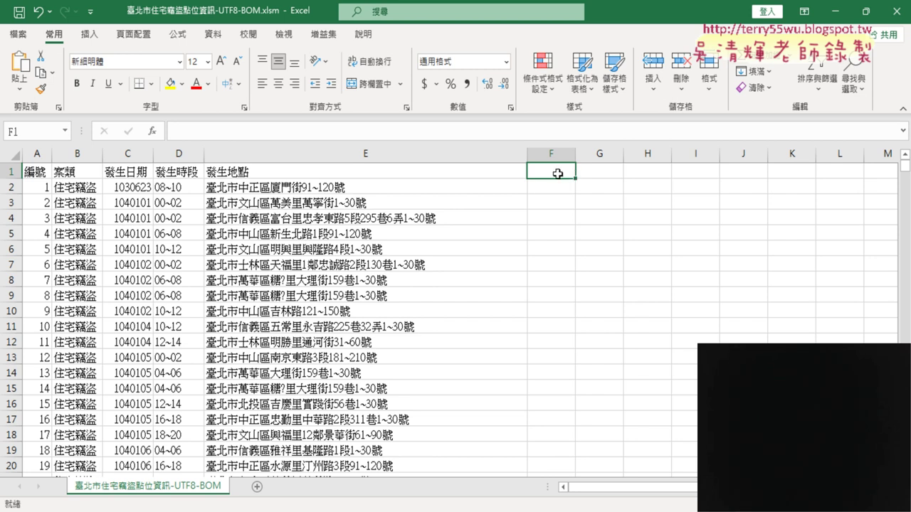
{"action": "type", "text": "ㄋ"}
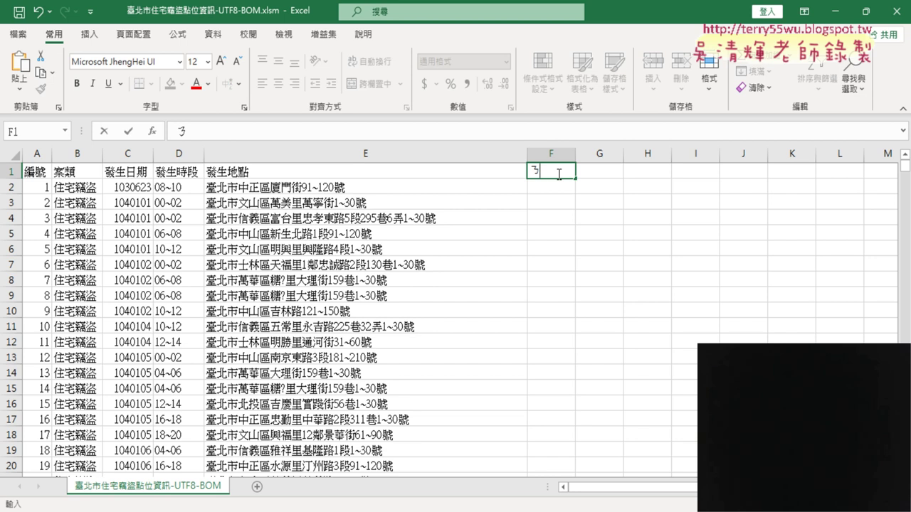
{"action": "type", "text": "ㄧㄢ"}
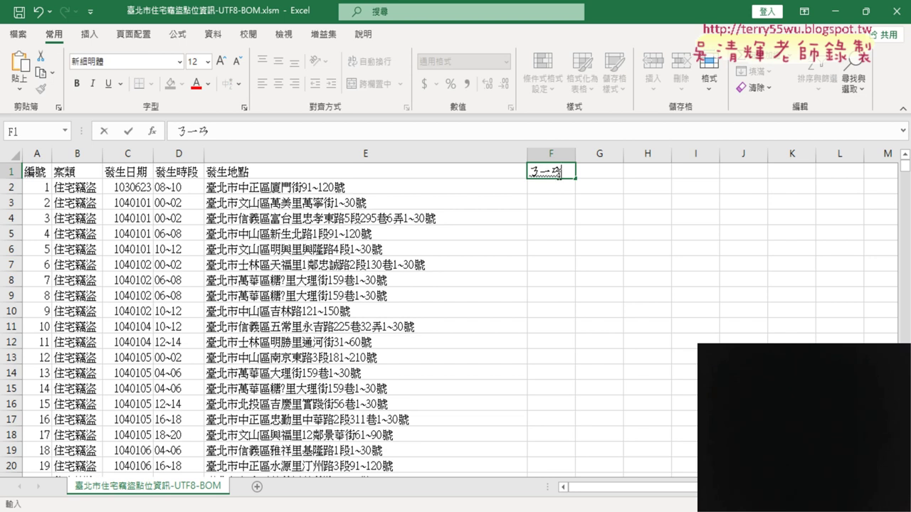
{"action": "type", "text": "6"}
- Commit the heading 年 in F1 and review the date and year columns down the sheet
{"action": "key", "text": "Return"}
{"action": "key", "text": "Return"}
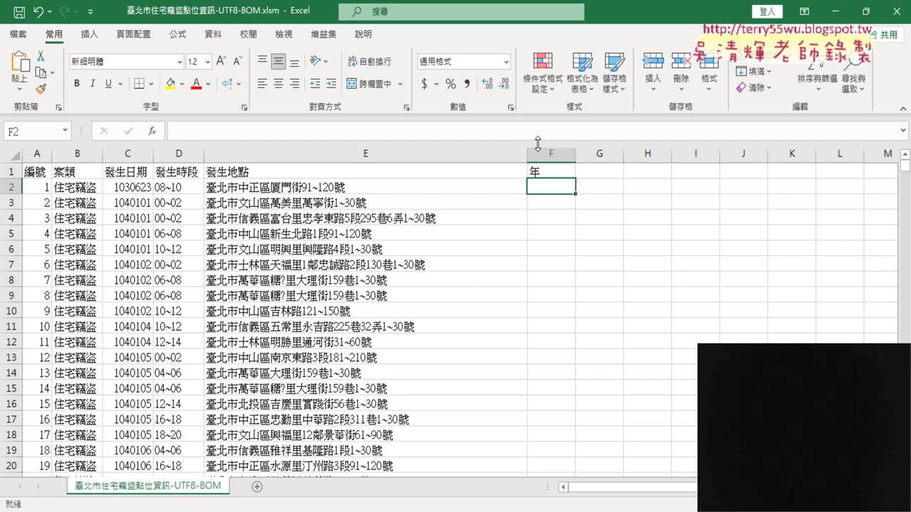
{"action": "left_click", "coordinate": [126, 158]}
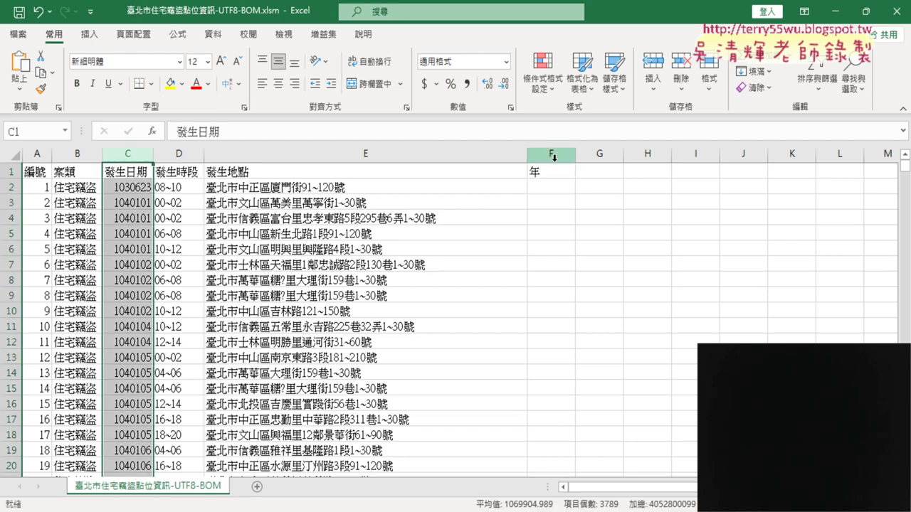
{"action": "left_click", "coordinate": [553, 154]}
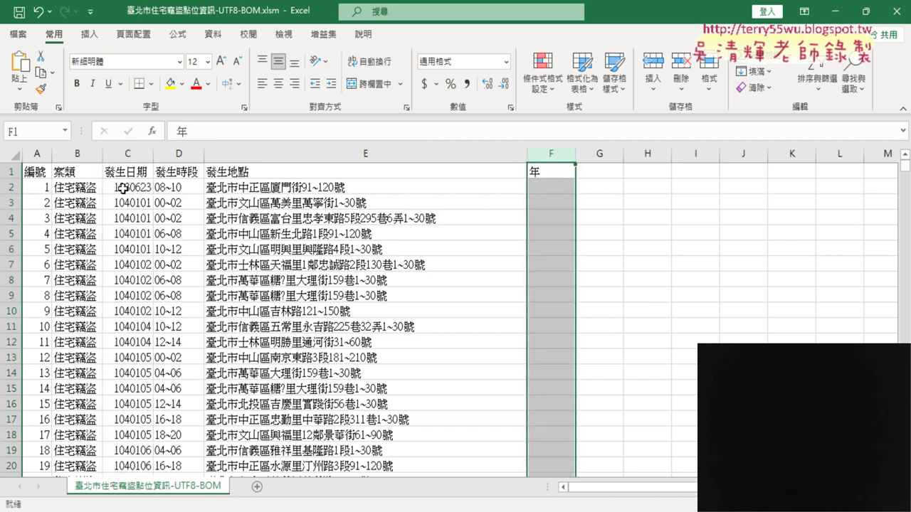
{"action": "scroll", "coordinate": [129, 262], "scroll_direction": "down", "scroll_amount": 8}
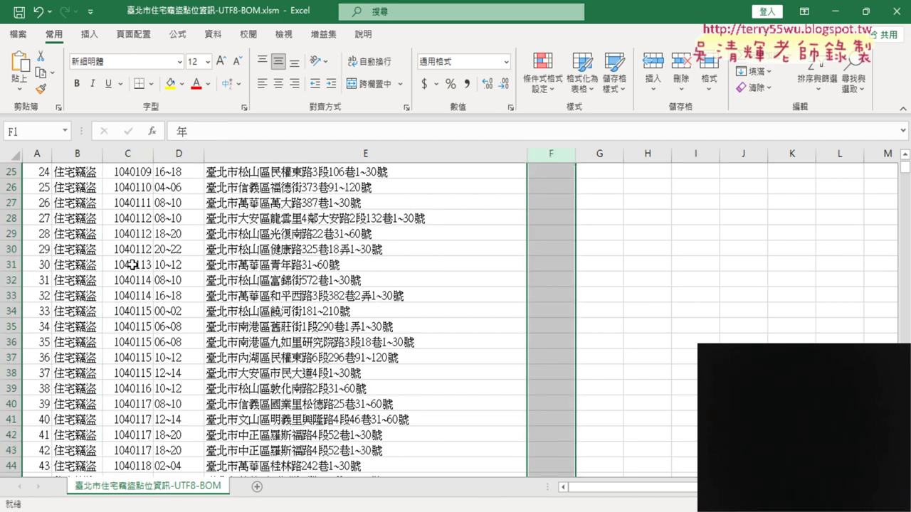
{"action": "scroll", "coordinate": [129, 263], "scroll_direction": "down", "scroll_amount": 8}
{"action": "scroll", "coordinate": [128, 263], "scroll_direction": "down", "scroll_amount": 8}
{"action": "scroll", "coordinate": [128, 262], "scroll_direction": "down", "scroll_amount": 6}
{"action": "scroll", "coordinate": [130, 262], "scroll_direction": "up", "scroll_amount": 1}
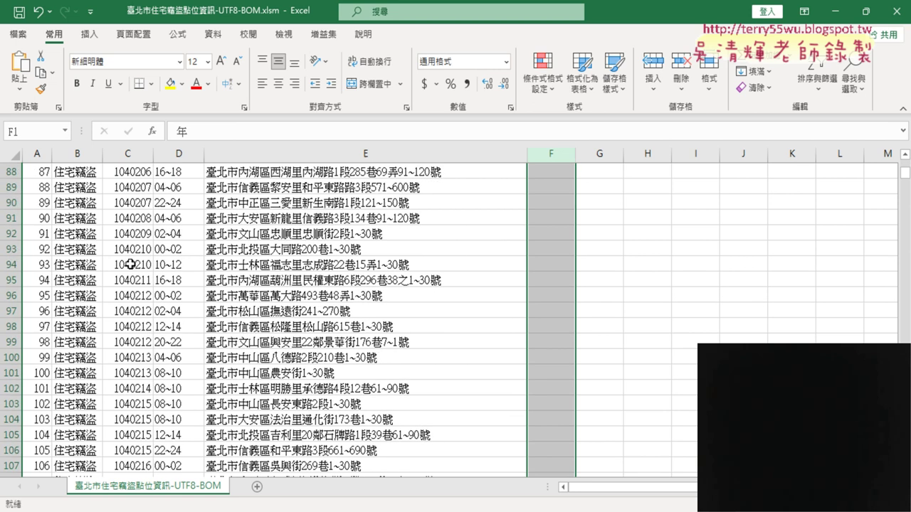
{"action": "scroll", "coordinate": [130, 262], "scroll_direction": "up", "scroll_amount": 8}
{"action": "scroll", "coordinate": [130, 263], "scroll_direction": "up", "scroll_amount": 5}
{"action": "scroll", "coordinate": [130, 263], "scroll_direction": "up", "scroll_amount": 11}
{"action": "scroll", "coordinate": [128, 263], "scroll_direction": "up", "scroll_amount": 4}
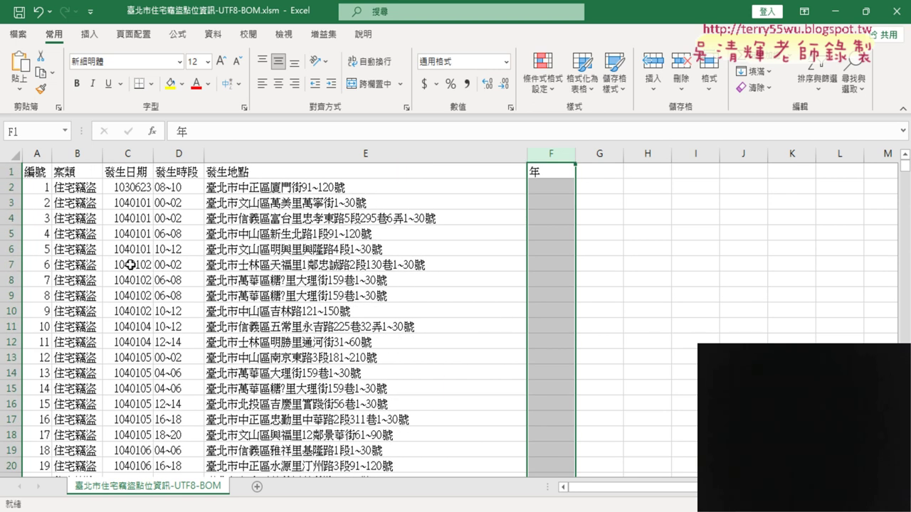
{"action": "left_click", "coordinate": [553, 186]}
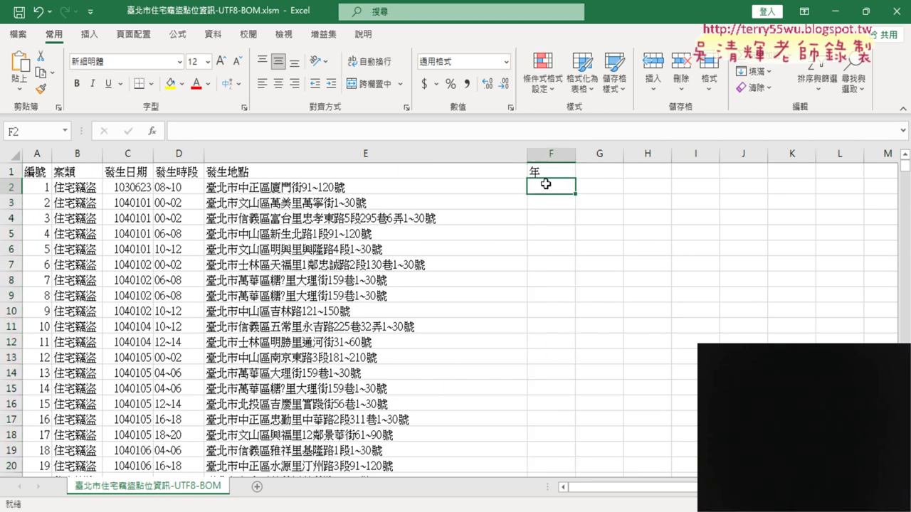
- Widen column C so the full 發生日期 dates are visible
{"action": "left_click", "coordinate": [149, 156]}
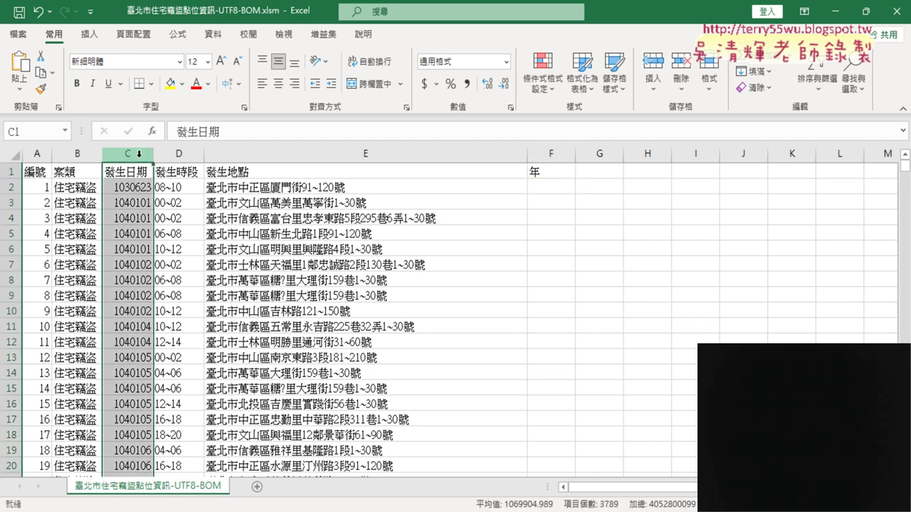
{"action": "left_click_drag", "start_coordinate": [153, 152], "coordinate": [164, 151]}
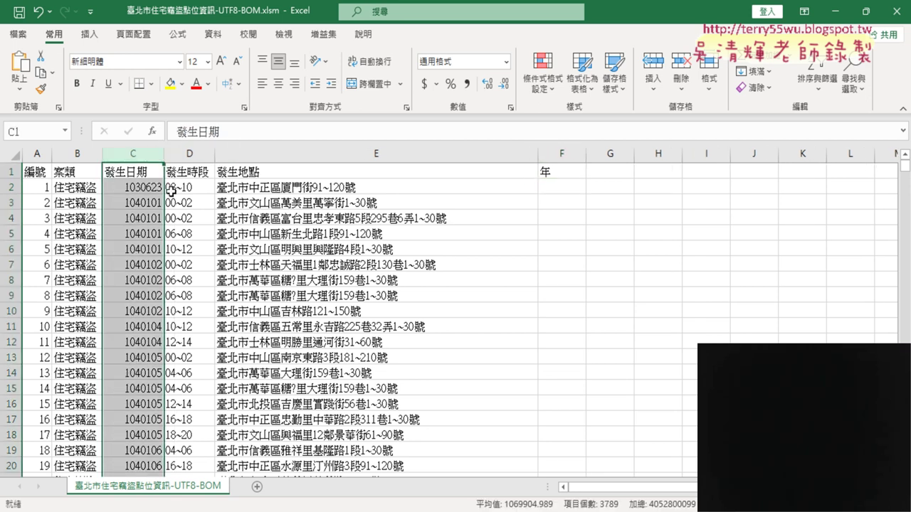
{"action": "left_click", "coordinate": [141, 189]}
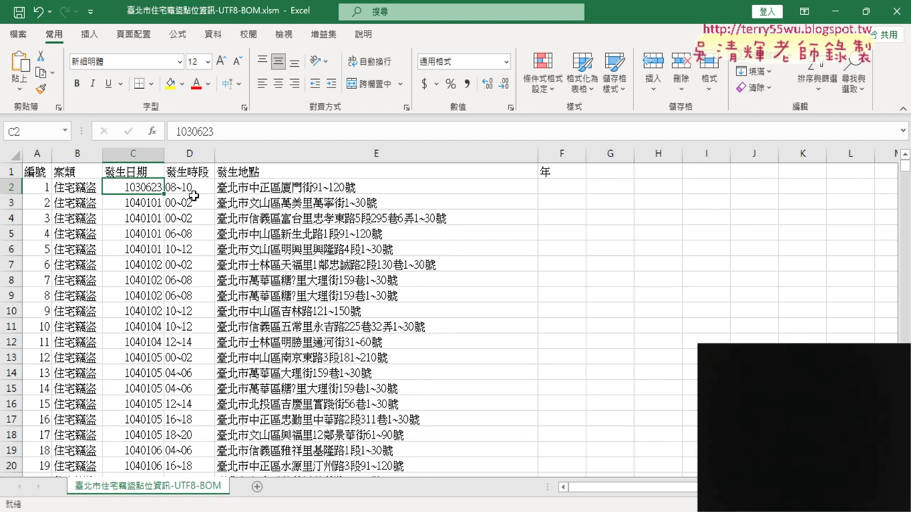
- Insert the LEFT function into F2 from the 文字 function category
{"action": "left_click", "coordinate": [561, 188]}
{"action": "left_click", "coordinate": [153, 132]}
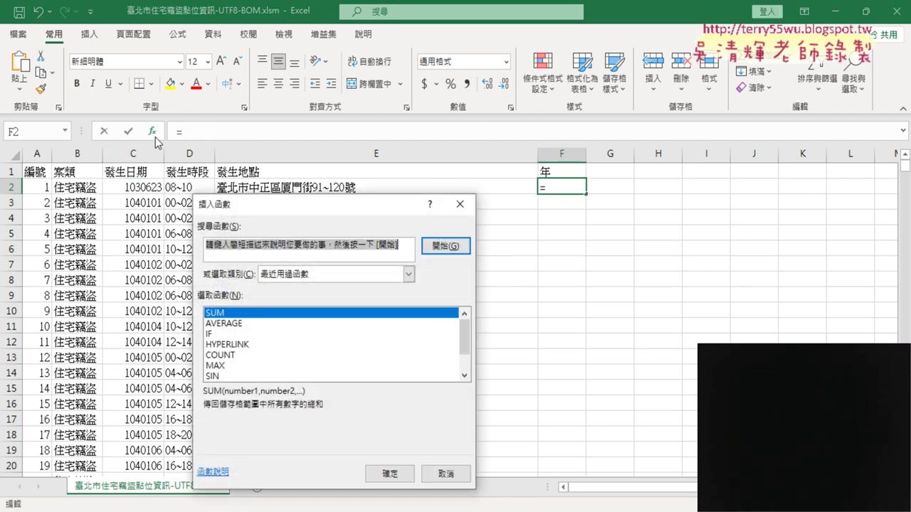
{"action": "left_click_drag", "start_coordinate": [292, 207], "coordinate": [336, 84]}
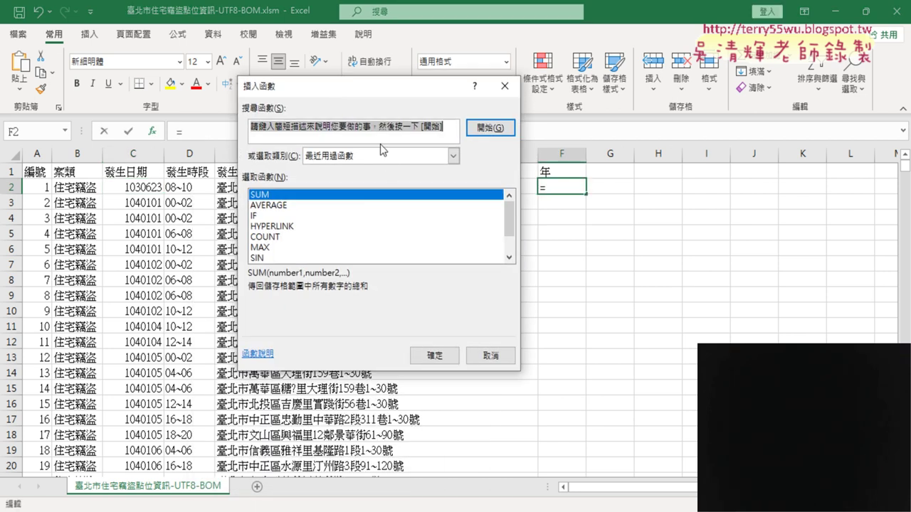
{"action": "left_click", "coordinate": [453, 155]}
{"action": "left_click", "coordinate": [378, 254]}
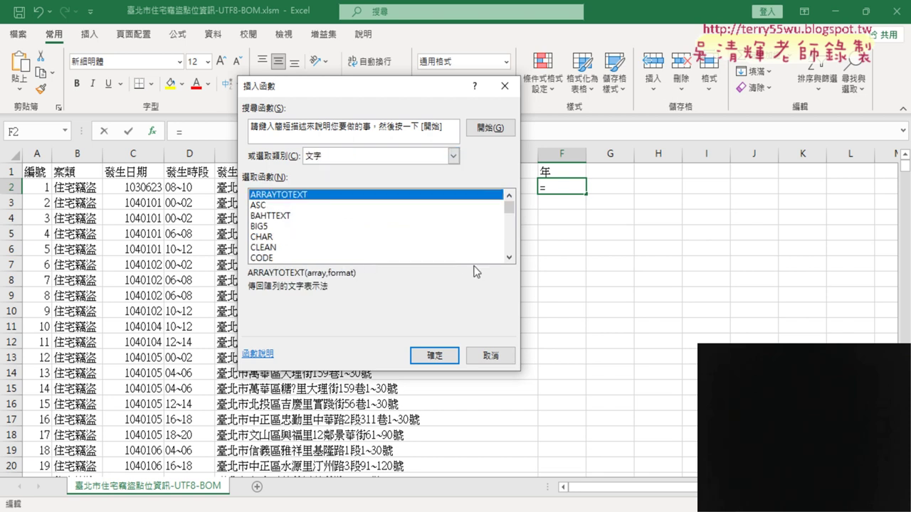
{"action": "left_click", "coordinate": [509, 257]}
{"action": "left_click", "coordinate": [509, 258]}
{"action": "left_click", "coordinate": [508, 258]}
{"action": "left_click", "coordinate": [509, 257]}
{"action": "left_click", "coordinate": [509, 257]}
{"action": "left_click", "coordinate": [509, 257]}
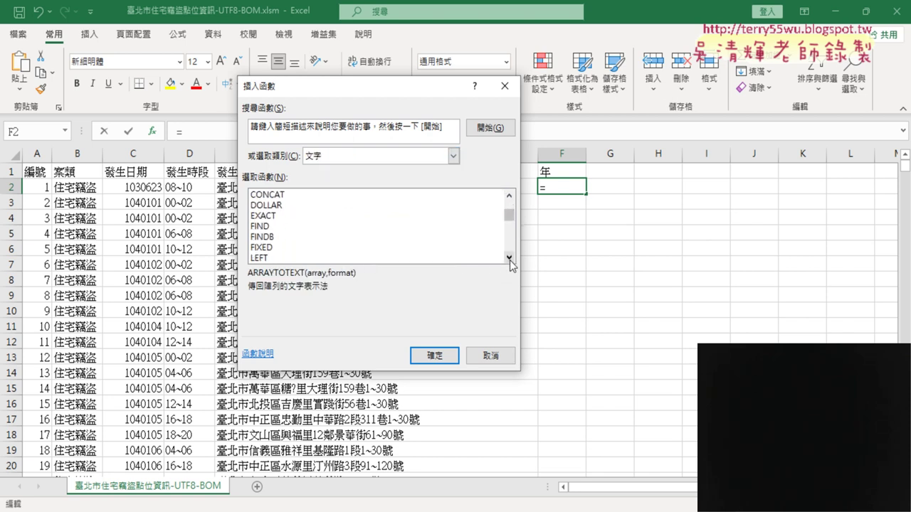
{"action": "left_click", "coordinate": [509, 257]}
{"action": "left_click", "coordinate": [260, 247]}
{"action": "left_click", "coordinate": [433, 354]}
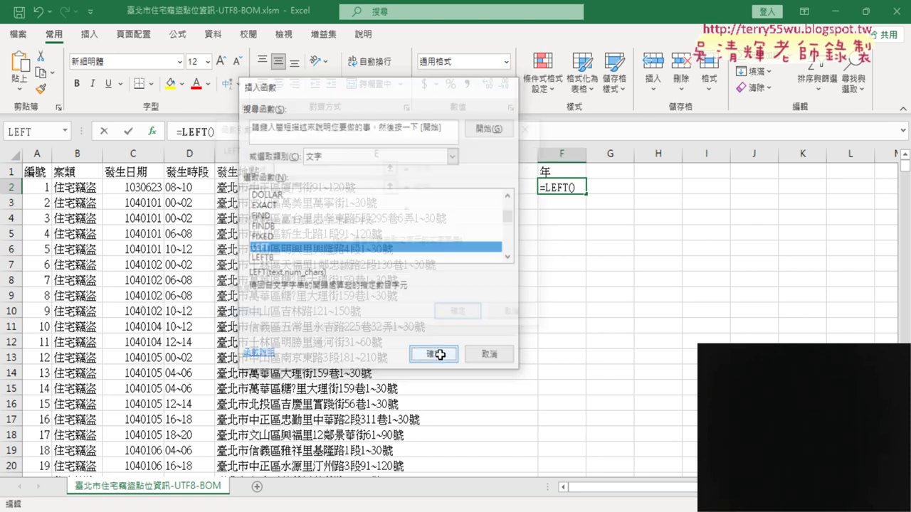
- Set LEFT's Text to C2 and Num_chars to 3, giving =LEFT(C2,3) returning 103
{"action": "left_click_drag", "start_coordinate": [385, 139], "coordinate": [387, 261]}
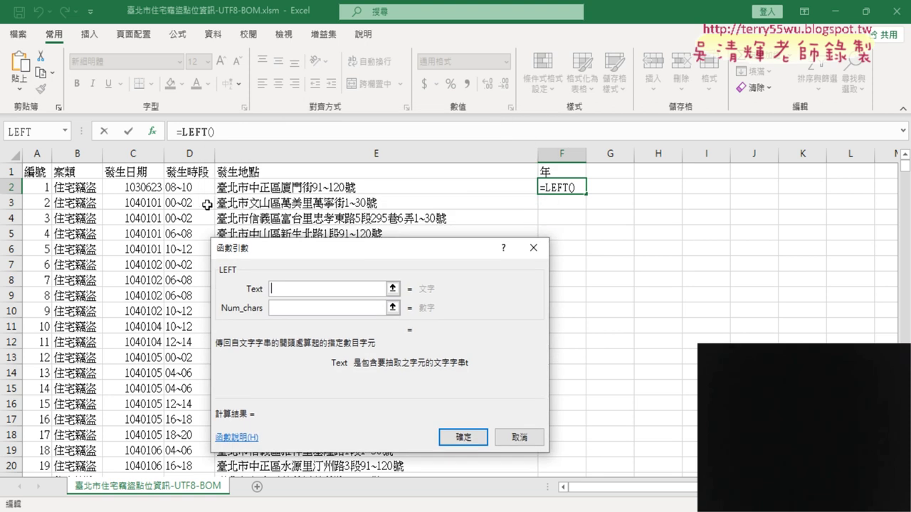
{"action": "left_click", "coordinate": [138, 188]}
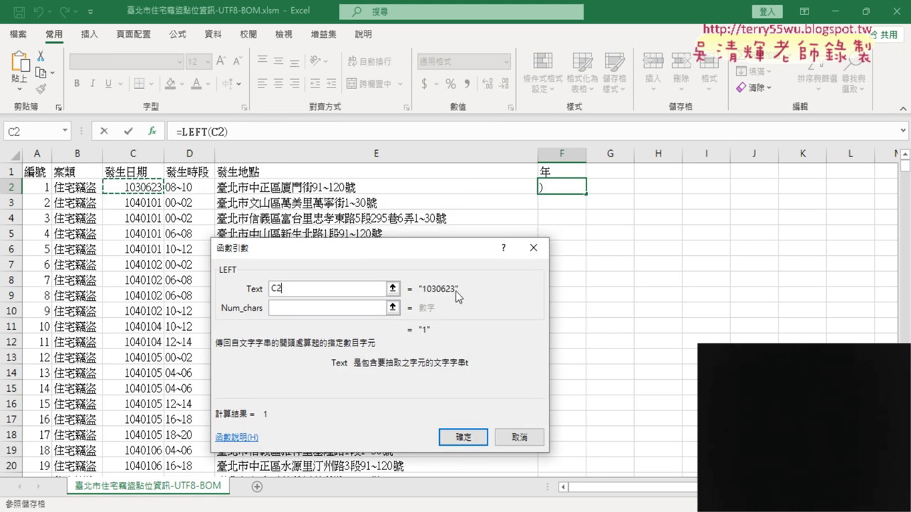
{"action": "left_click", "coordinate": [328, 310]}
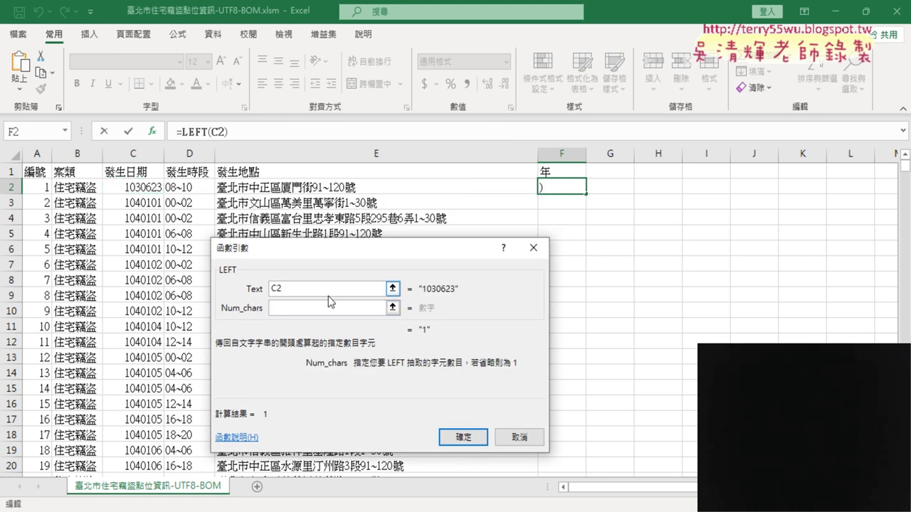
{"action": "type", "text": "3"}
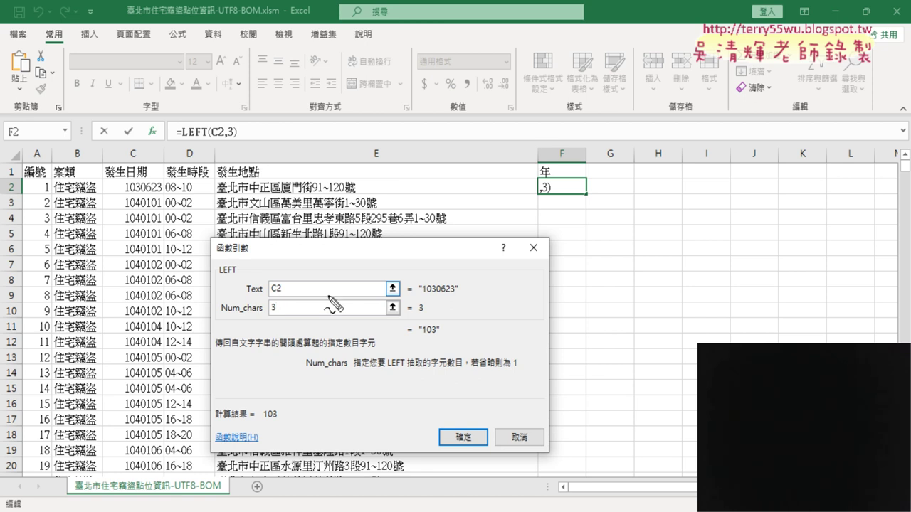
{"action": "mouse_move", "coordinate": [239, 277]}
{"action": "left_mouse_down"}
{"action": "mouse_move", "coordinate": [210, 279]}
{"action": "mouse_move", "coordinate": [242, 275]}
{"action": "left_mouse_up"}
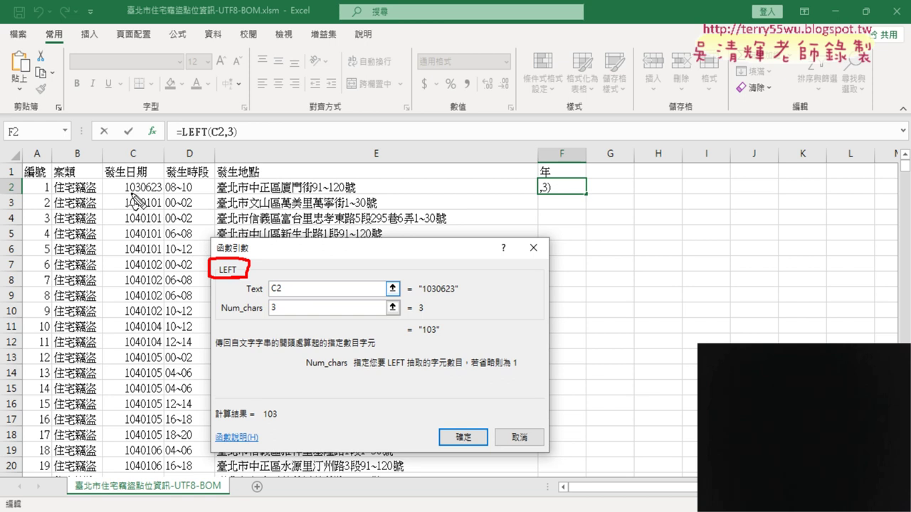
{"action": "mouse_move", "coordinate": [123, 194]}
{"action": "left_mouse_down"}
{"action": "mouse_move", "coordinate": [167, 192]}
{"action": "mouse_move", "coordinate": [199, 278]}
{"action": "left_mouse_up"}
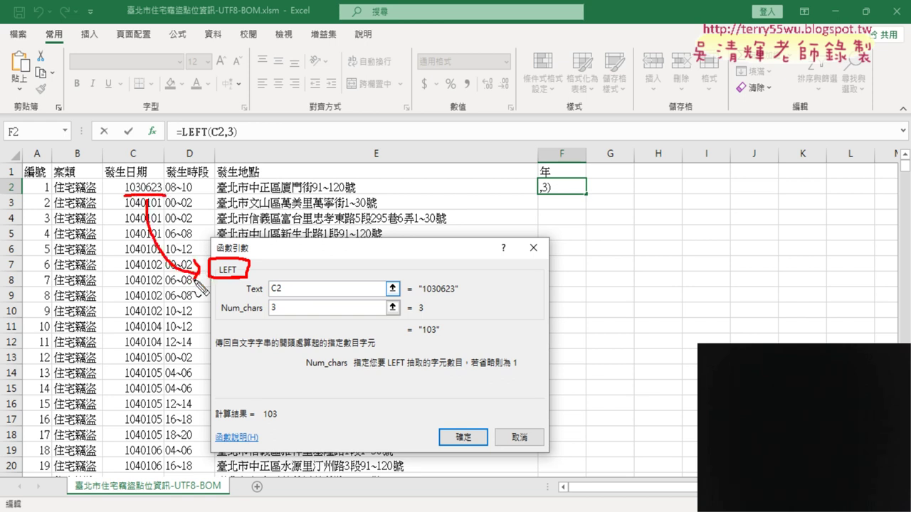
{"action": "mouse_move", "coordinate": [254, 272]}
{"action": "left_mouse_down"}
{"action": "mouse_move", "coordinate": [425, 296]}
{"action": "mouse_move", "coordinate": [465, 291]}
{"action": "left_mouse_up"}
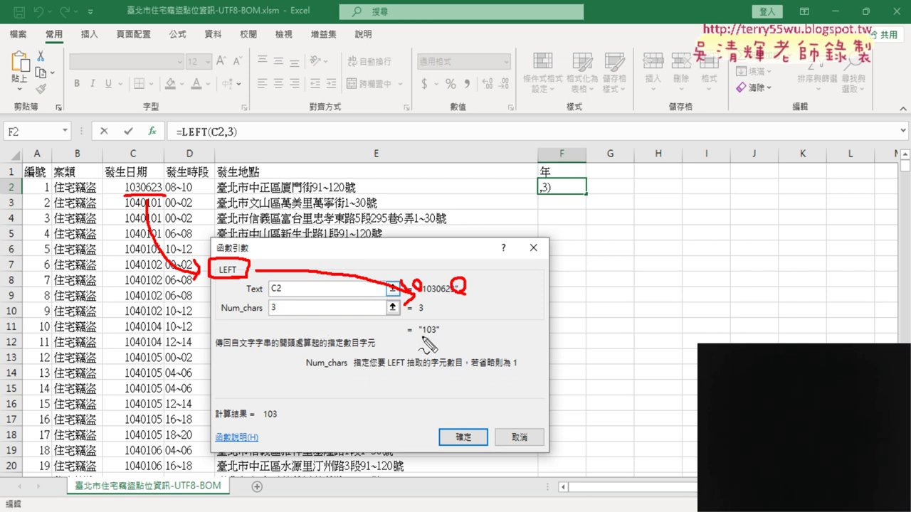
{"action": "left_click_drag", "start_coordinate": [442, 326], "coordinate": [426, 340]}
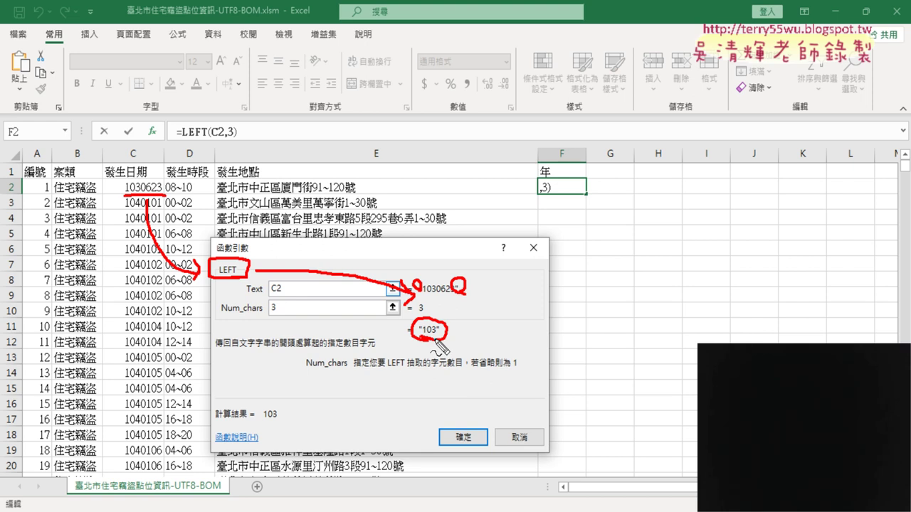
{"action": "key", "text": "Escape"}
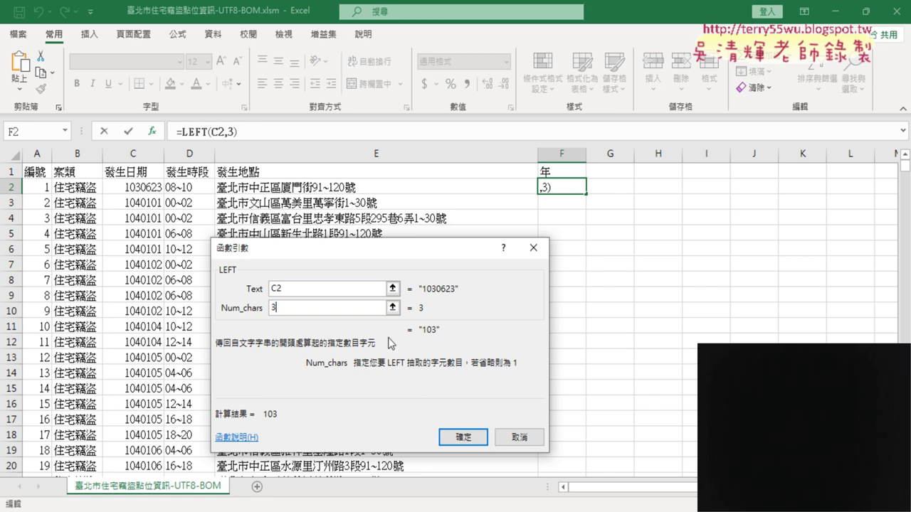
{"action": "left_click", "coordinate": [470, 440]}
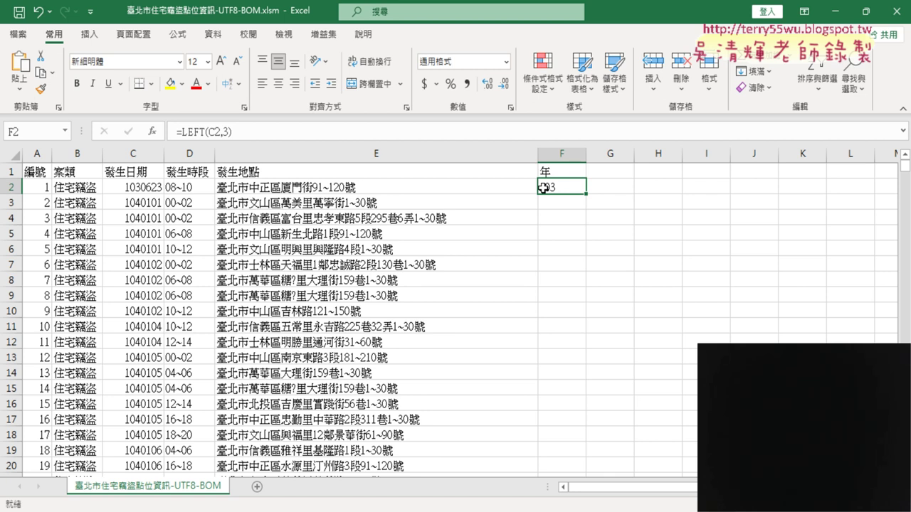
- Change F2 to =VALUE(LEFT(C2,3)), then undo back to =LEFT(C2,3)
{"action": "left_click", "coordinate": [182, 130]}
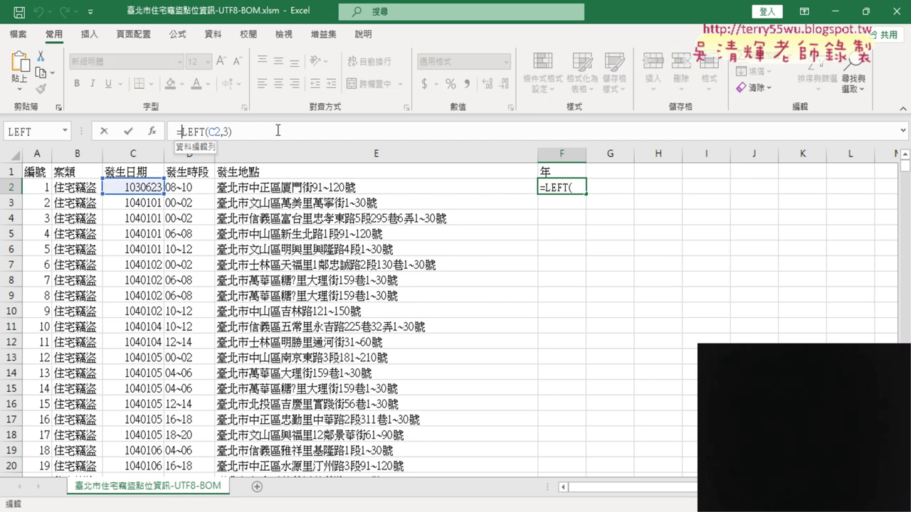
{"action": "type", "text": "ㄍ"}
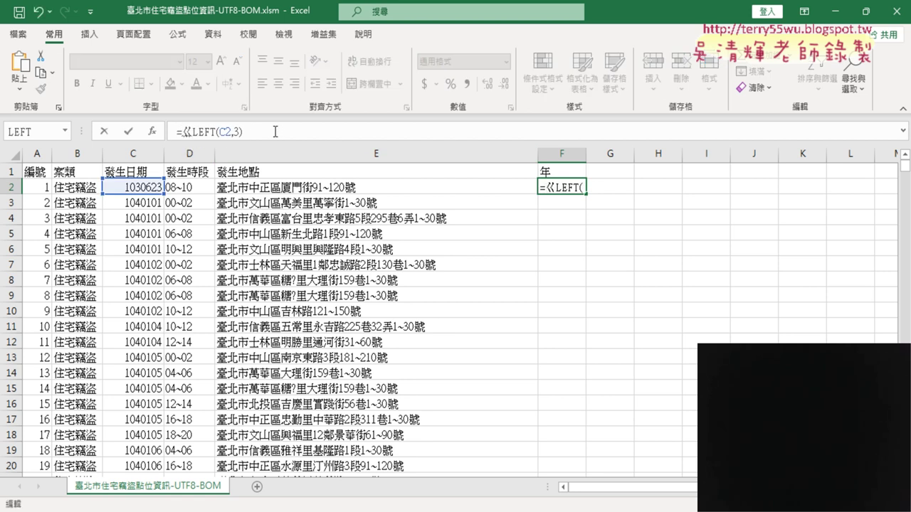
{"action": "key", "text": "BackSpace"}
{"action": "type", "text": "v"}
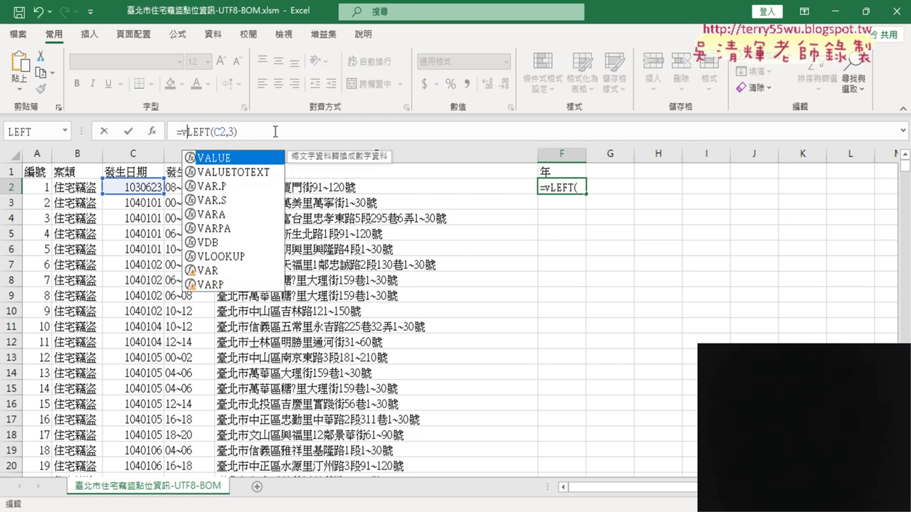
{"action": "double_click", "coordinate": [230, 159]}
{"action": "left_click", "coordinate": [341, 131]}
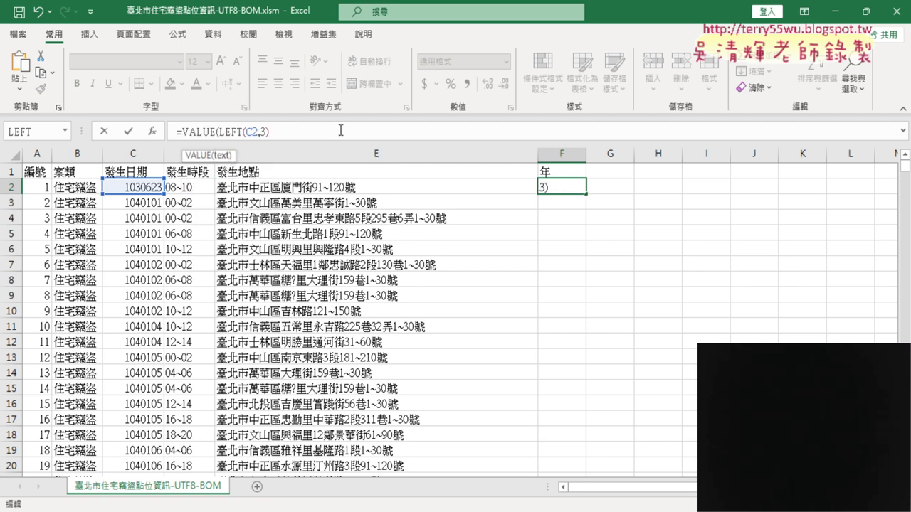
{"action": "type", "text": ")"}
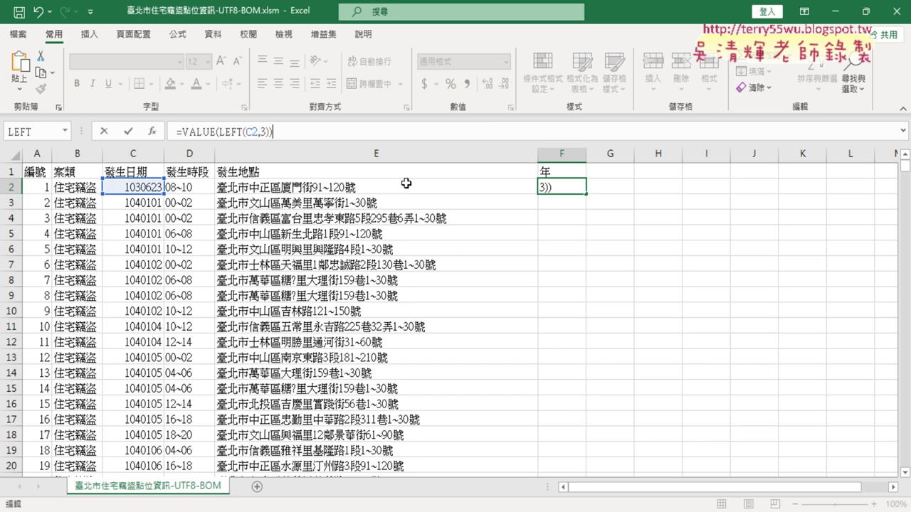
{"action": "left_click", "coordinate": [129, 134]}
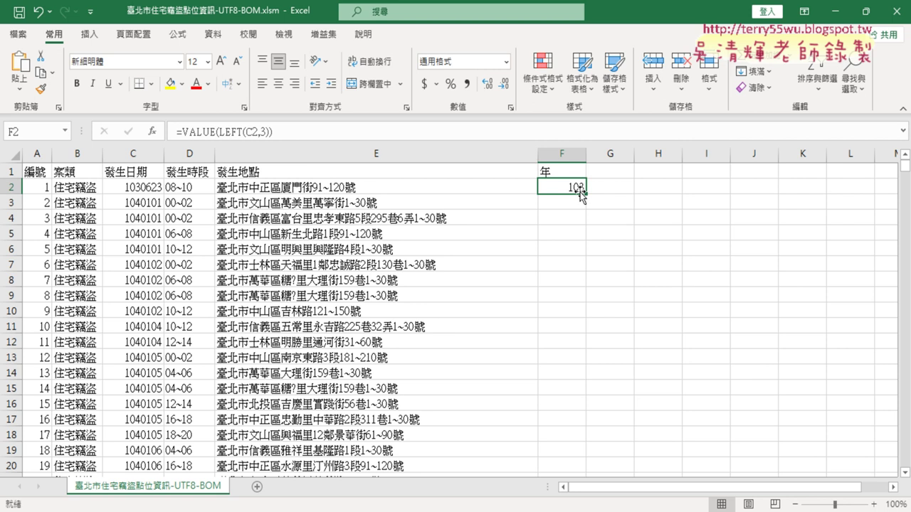
{"action": "key", "text": "ctrl+z"}
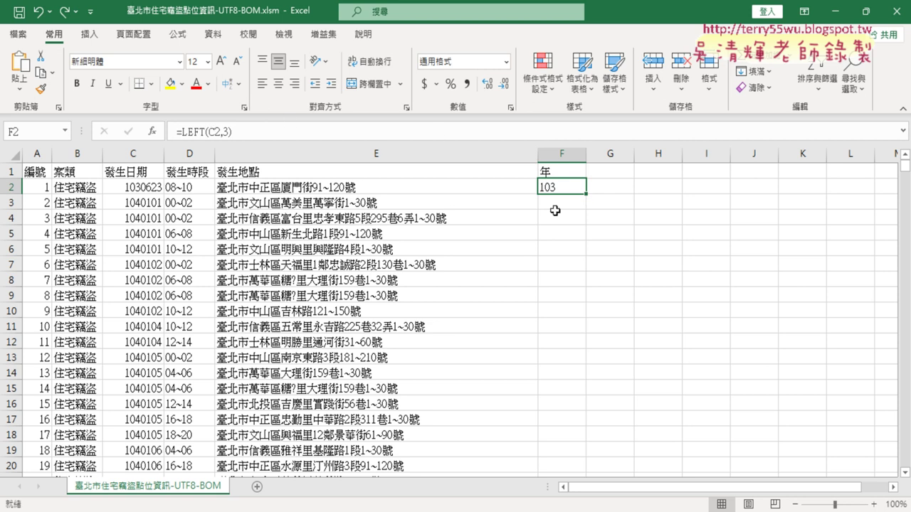
{"action": "double_click", "coordinate": [588, 194]}
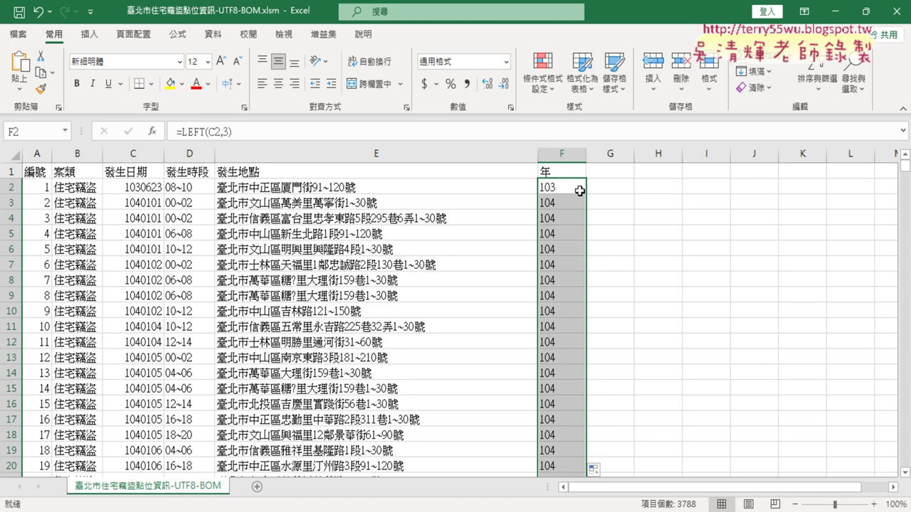
{"action": "left_click", "coordinate": [12, 186]}
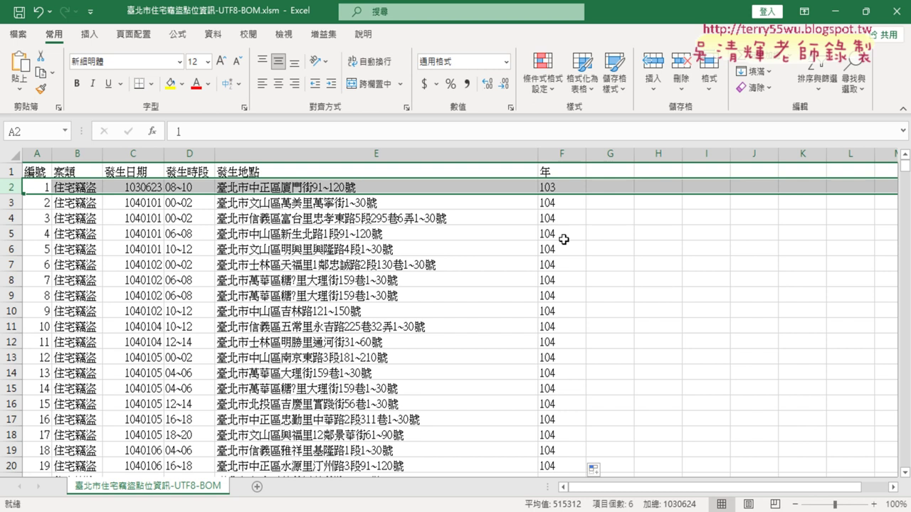
{"action": "scroll", "coordinate": [486, 295], "scroll_direction": "down", "scroll_amount": 4}
{"action": "scroll", "coordinate": [485, 295], "scroll_direction": "down", "scroll_amount": 4}
{"action": "scroll", "coordinate": [486, 296], "scroll_direction": "down", "scroll_amount": 10}
{"action": "scroll", "coordinate": [484, 296], "scroll_direction": "down", "scroll_amount": 9}
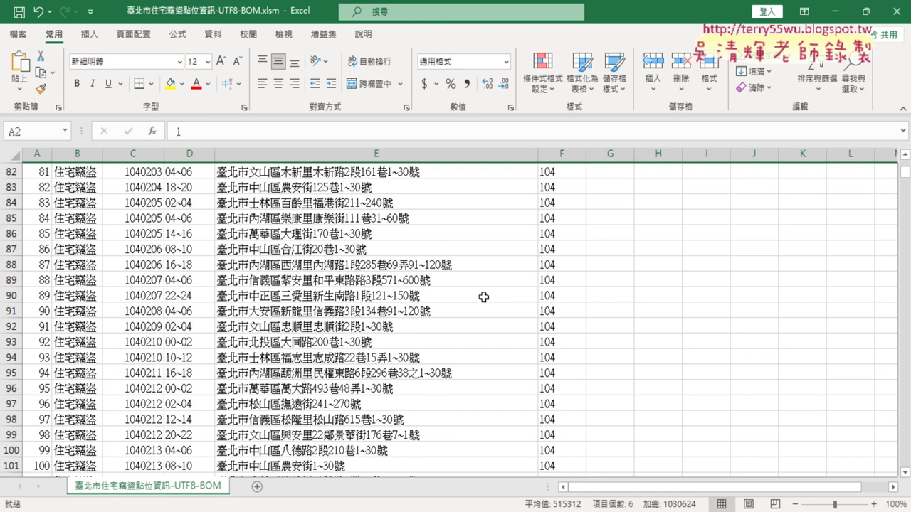
{"action": "scroll", "coordinate": [484, 296], "scroll_direction": "down", "scroll_amount": 10}
{"action": "left_click_drag", "start_coordinate": [906, 179], "coordinate": [904, 466]}
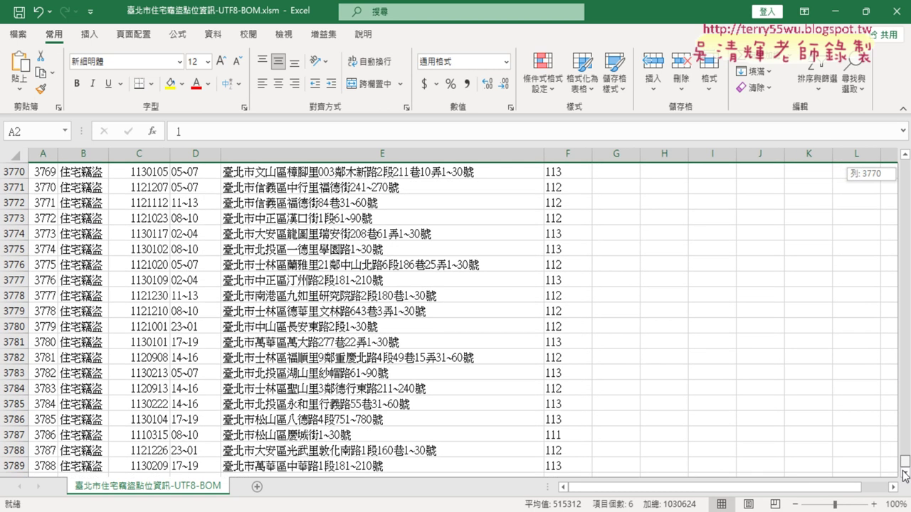
{"action": "left_click_drag", "start_coordinate": [904, 466], "coordinate": [904, 165]}
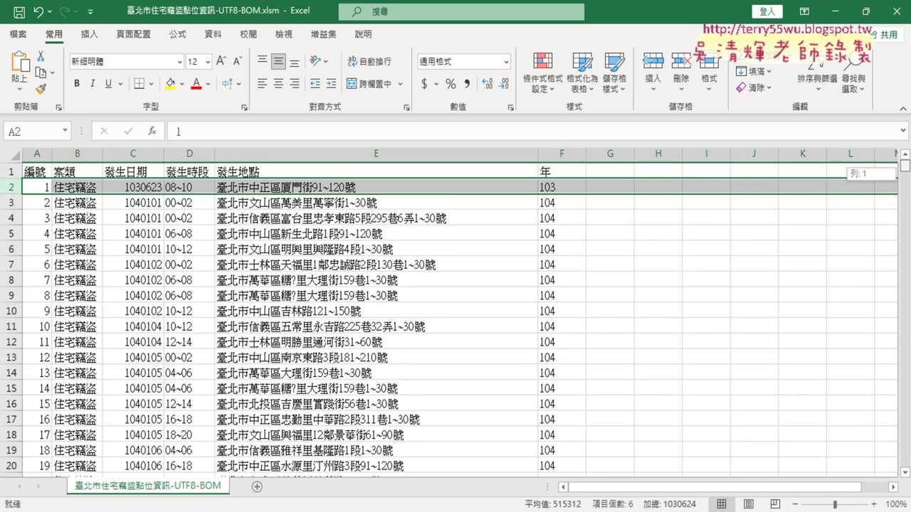
{"action": "left_click", "coordinate": [564, 202]}
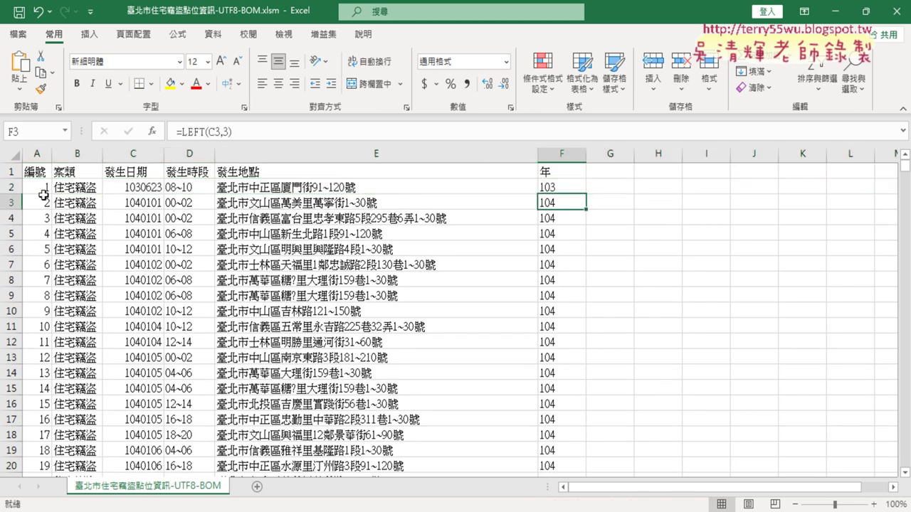
{"action": "left_click_drag", "start_coordinate": [11, 203], "coordinate": [11, 466]}
{"action": "scroll", "coordinate": [406, 301], "scroll_direction": "down", "scroll_amount": 2}
{"action": "scroll", "coordinate": [486, 300], "scroll_direction": "down", "scroll_amount": 8}
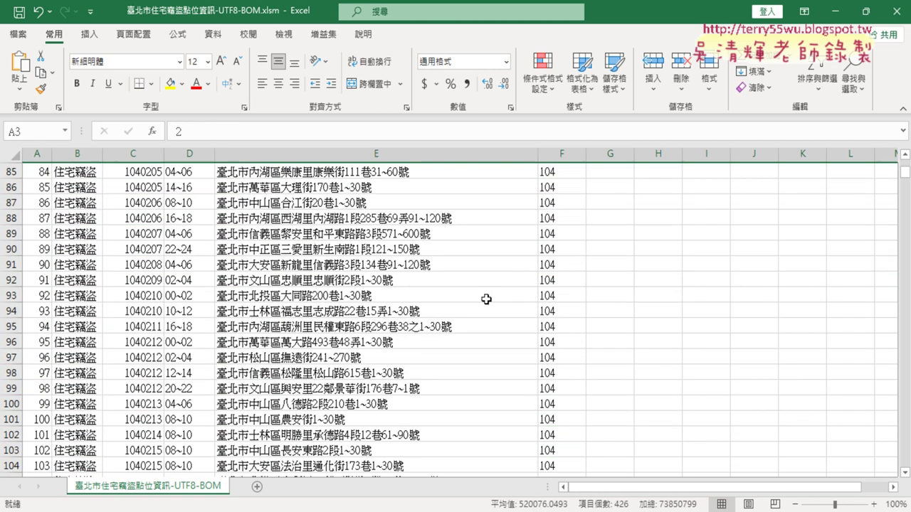
{"action": "scroll", "coordinate": [486, 300], "scroll_direction": "down", "scroll_amount": 9}
{"action": "scroll", "coordinate": [487, 301], "scroll_direction": "down", "scroll_amount": 7}
{"action": "scroll", "coordinate": [487, 301], "scroll_direction": "down", "scroll_amount": 9}
{"action": "scroll", "coordinate": [487, 306], "scroll_direction": "down", "scroll_amount": 8}
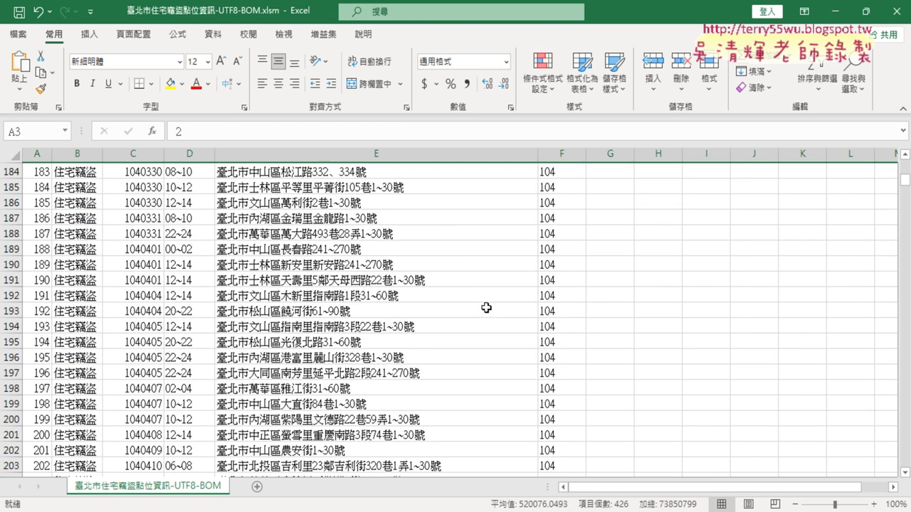
{"action": "scroll", "coordinate": [486, 307], "scroll_direction": "down", "scroll_amount": 7}
{"action": "scroll", "coordinate": [443, 307], "scroll_direction": "down", "scroll_amount": 10}
{"action": "scroll", "coordinate": [444, 307], "scroll_direction": "down", "scroll_amount": 8}
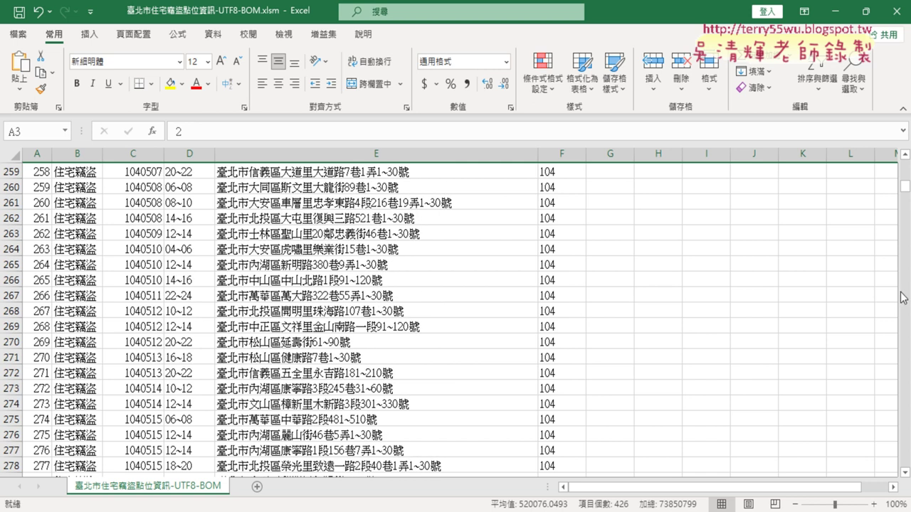
{"action": "left_click_drag", "start_coordinate": [904, 186], "coordinate": [904, 165]}
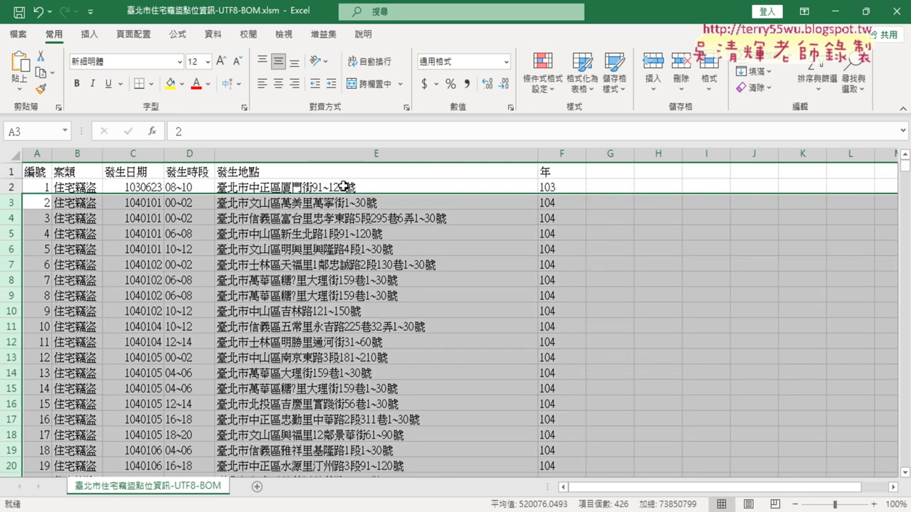
{"action": "left_click", "coordinate": [344, 187]}
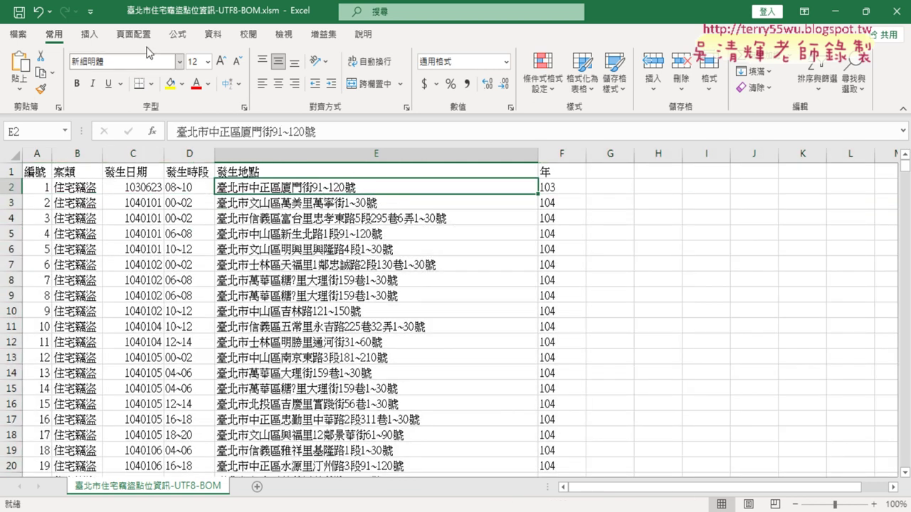
- Insert a PivotTable from the detected burglary data range onto a new worksheet
{"action": "left_click", "coordinate": [89, 34]}
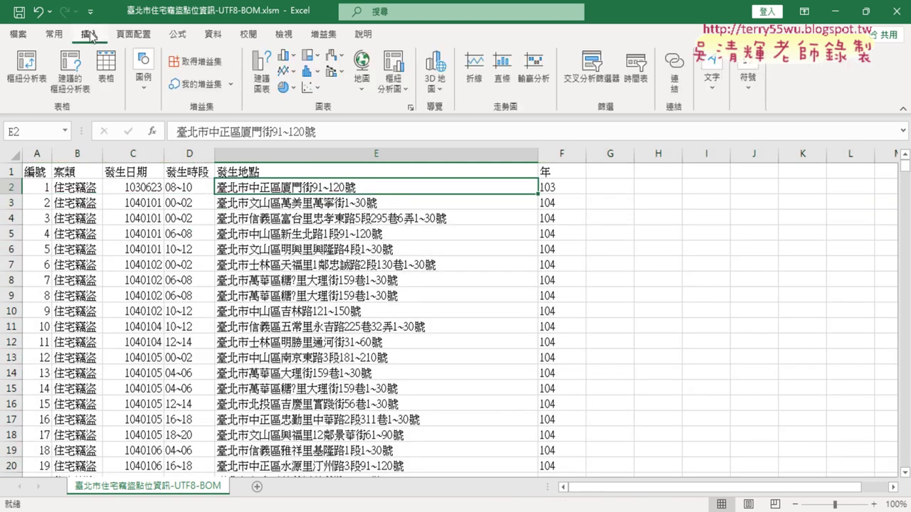
{"action": "left_click", "coordinate": [21, 87]}
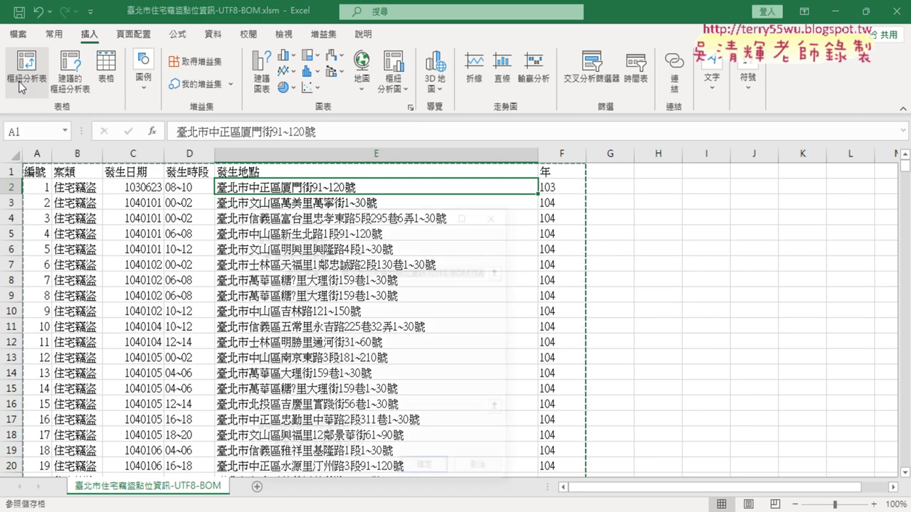
{"action": "left_click_drag", "start_coordinate": [344, 221], "coordinate": [284, 102]}
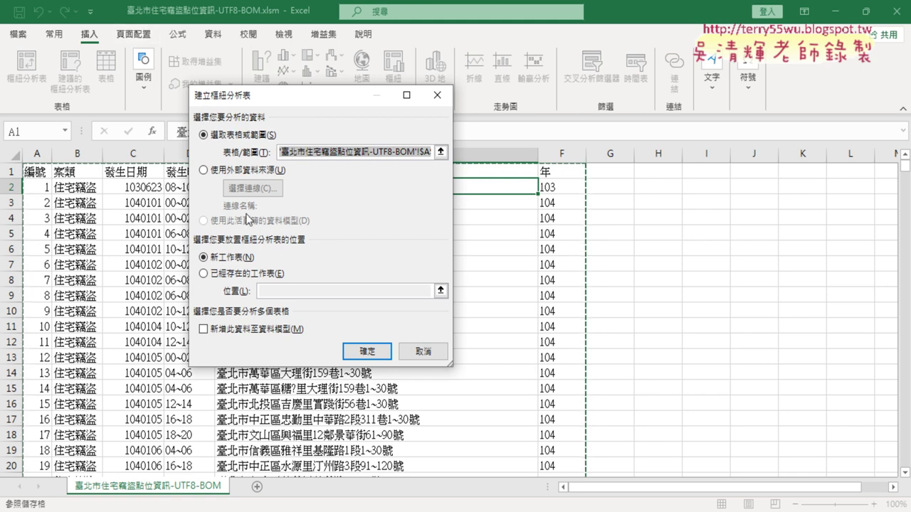
{"action": "left_click", "coordinate": [381, 355]}
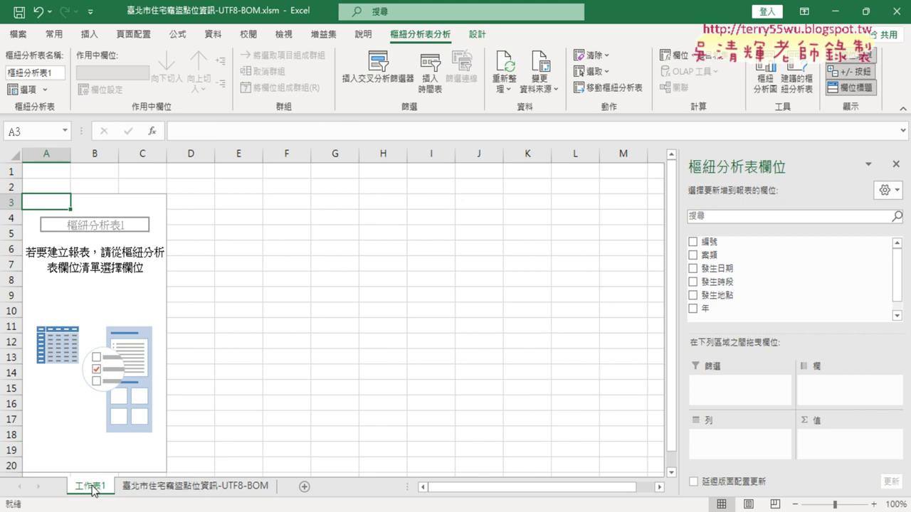
- Put 年 in Rows and Values to count cases per year, 102–113, totalling 3788
{"action": "left_click", "coordinate": [193, 490]}
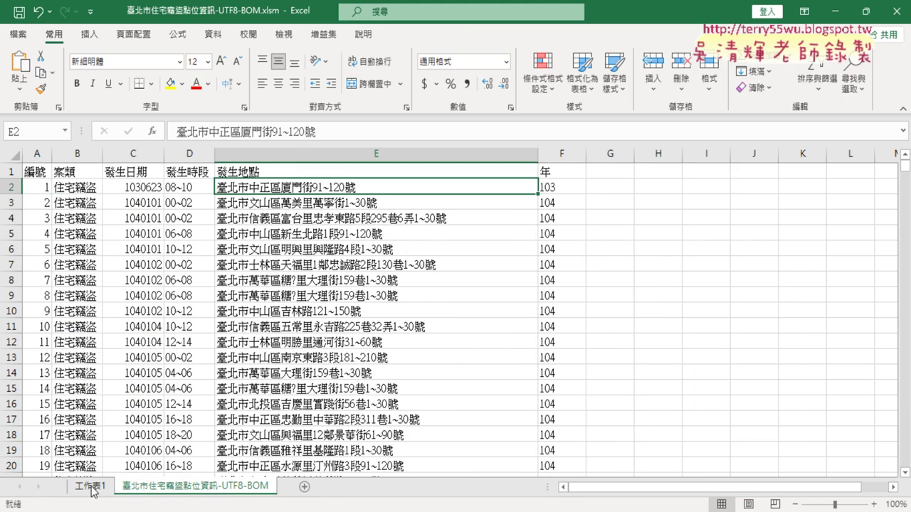
{"action": "left_click", "coordinate": [98, 488]}
{"action": "left_click_drag", "start_coordinate": [705, 309], "coordinate": [717, 441]}
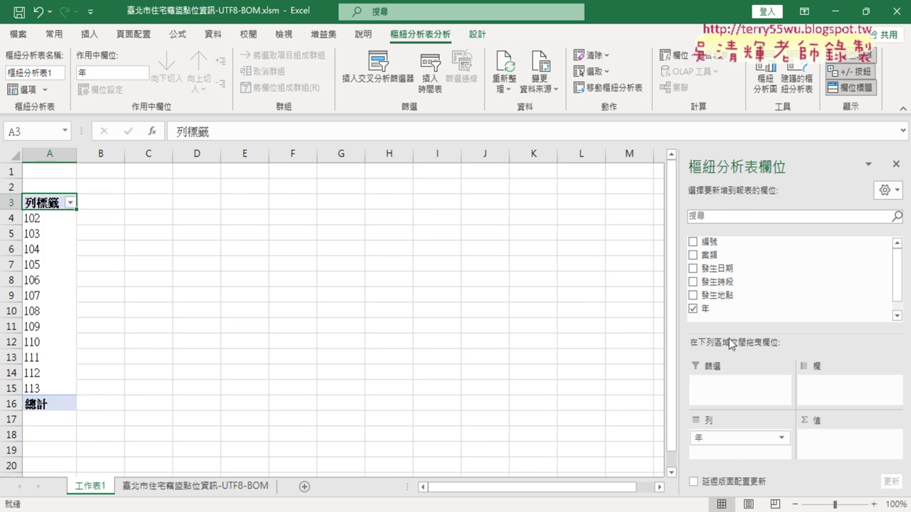
{"action": "left_click_drag", "start_coordinate": [712, 309], "coordinate": [830, 443]}
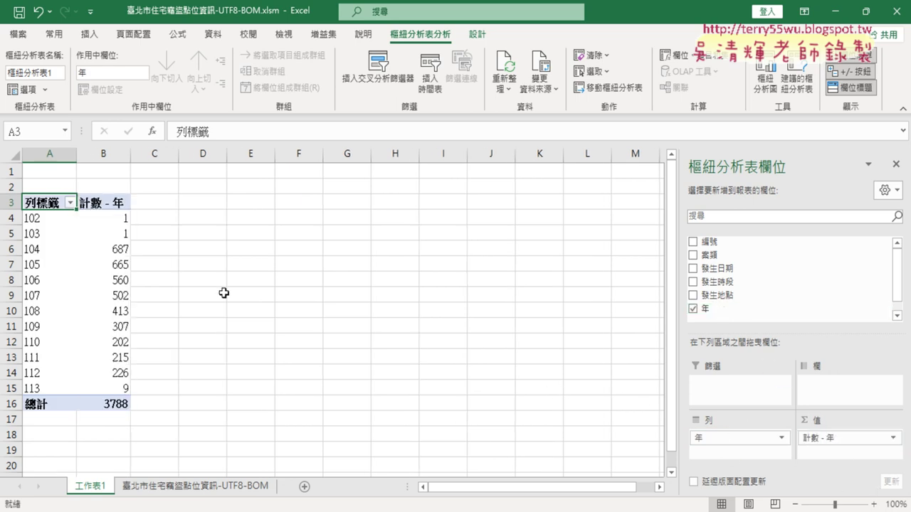
{"action": "left_click", "coordinate": [13, 249]}
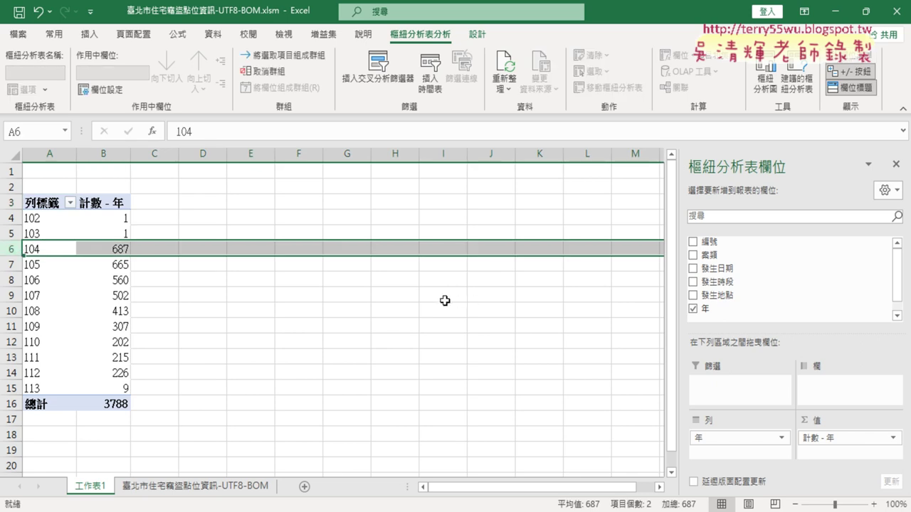
{"action": "left_click", "coordinate": [116, 251]}
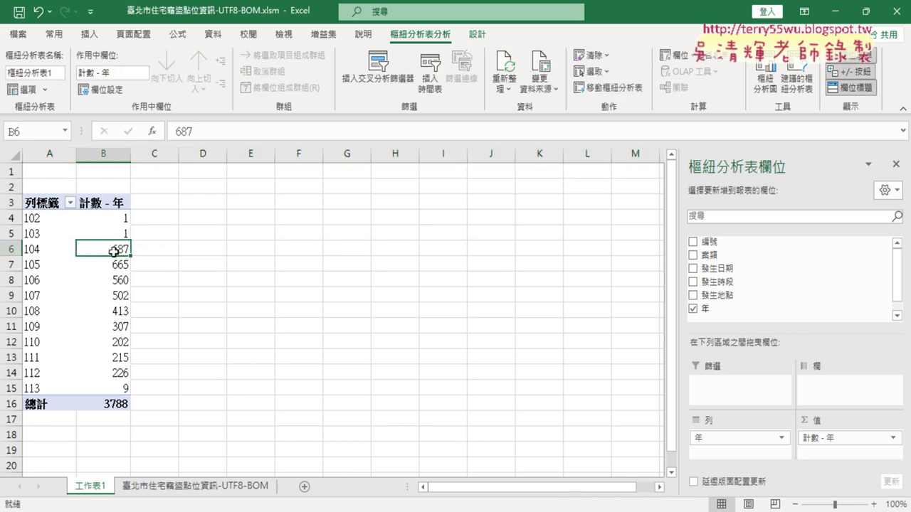
{"action": "left_click", "coordinate": [112, 266]}
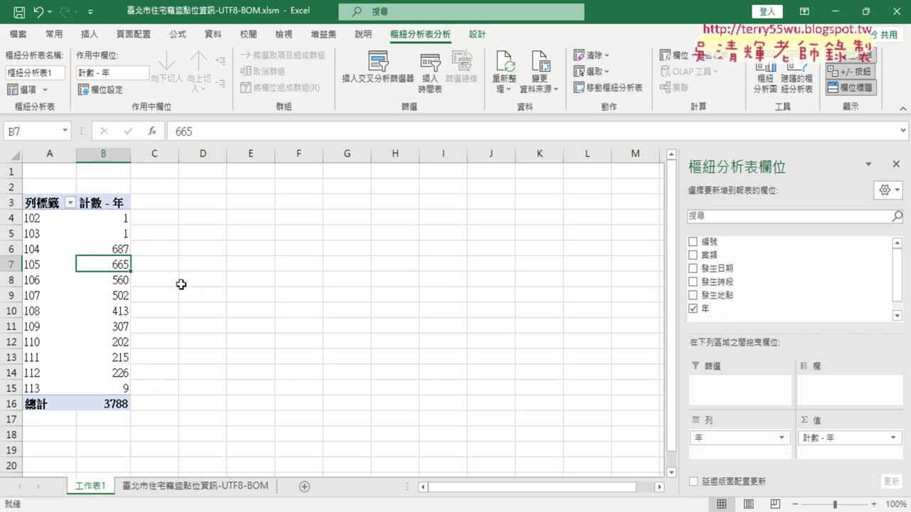
{"action": "left_click_drag", "start_coordinate": [20, 218], "coordinate": [20, 235]}
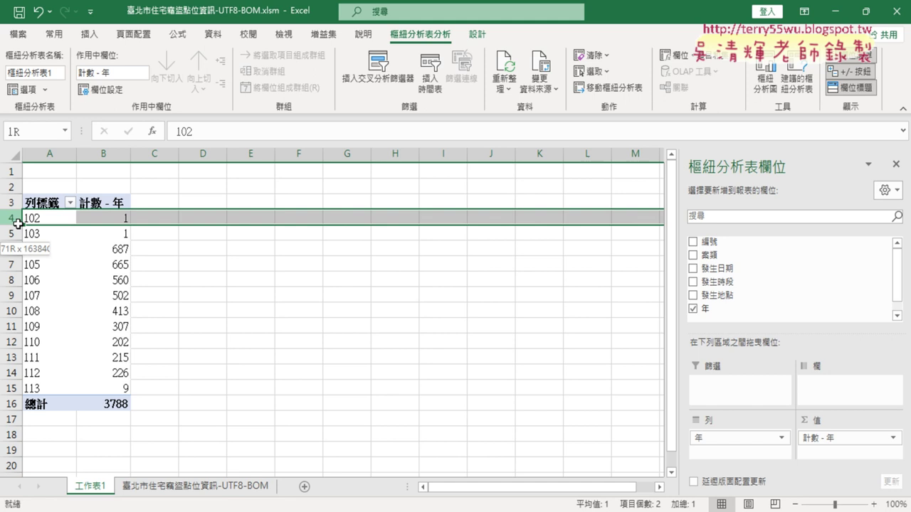
{"action": "left_click", "coordinate": [20, 388]}
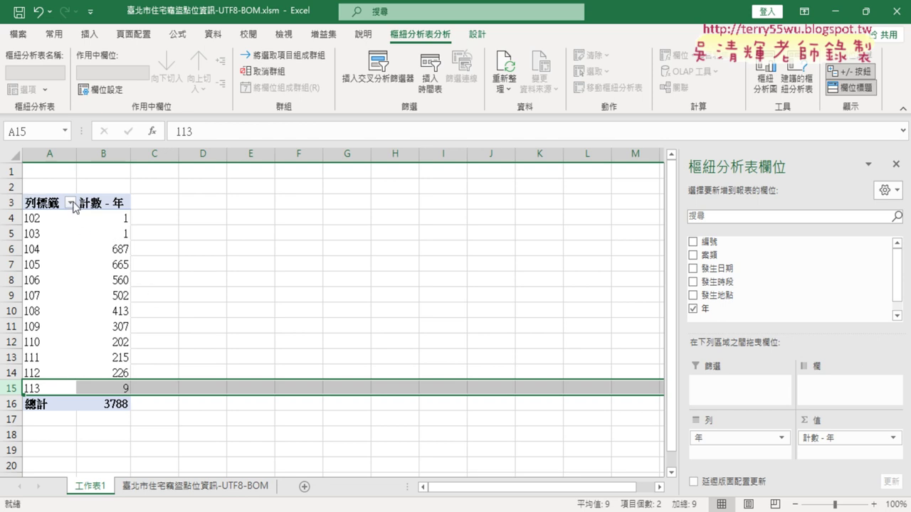
- Uncheck years 102, 103 and 113 in the Row Labels filter, leaving 104–112
{"action": "left_click", "coordinate": [71, 204]}
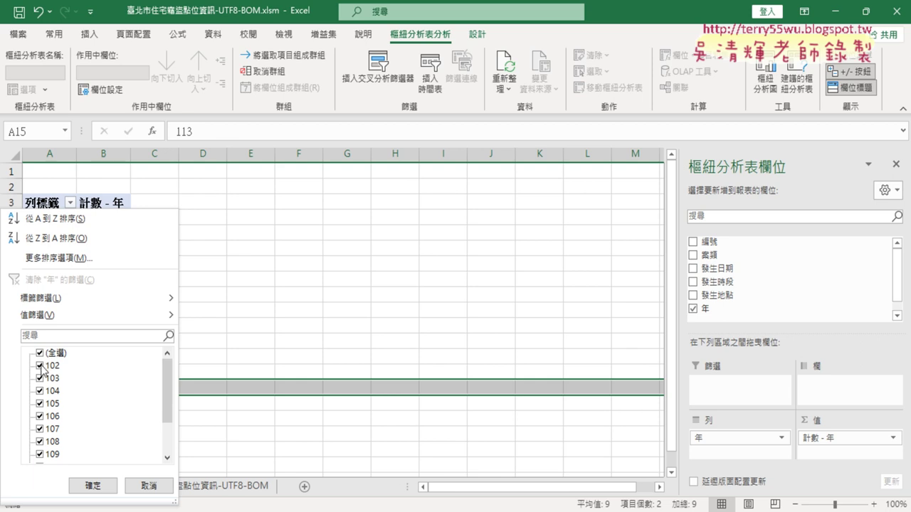
{"action": "left_click", "coordinate": [41, 366]}
{"action": "left_click", "coordinate": [45, 378]}
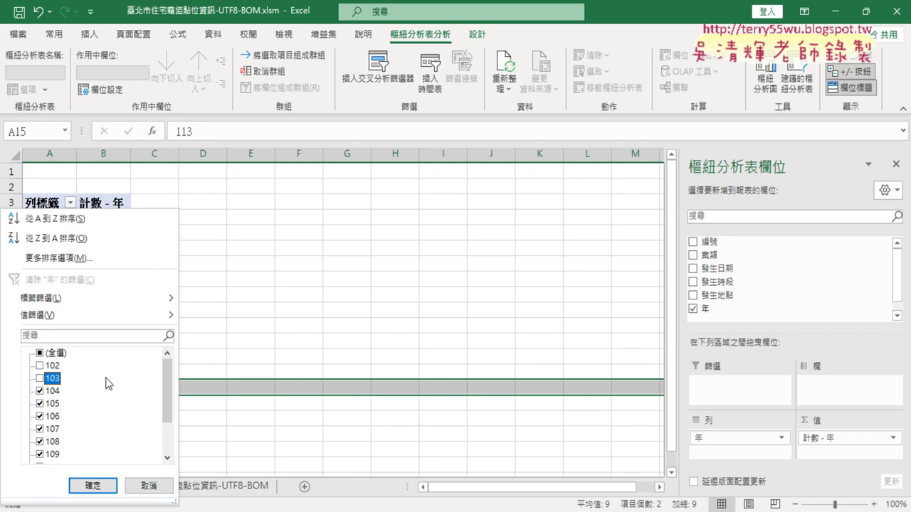
{"action": "scroll", "coordinate": [112, 381], "scroll_direction": "down", "scroll_amount": 2}
{"action": "left_click", "coordinate": [45, 456]}
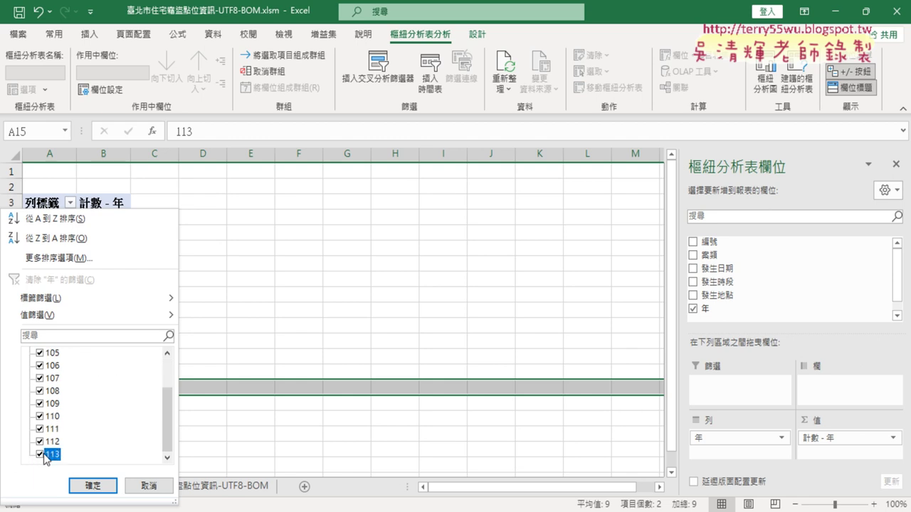
{"action": "left_click", "coordinate": [93, 486]}
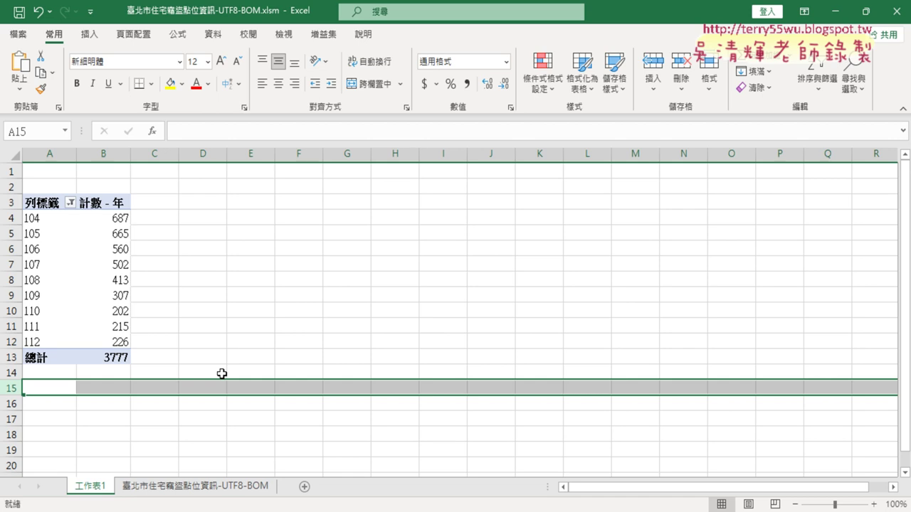
{"action": "left_click", "coordinate": [103, 250]}
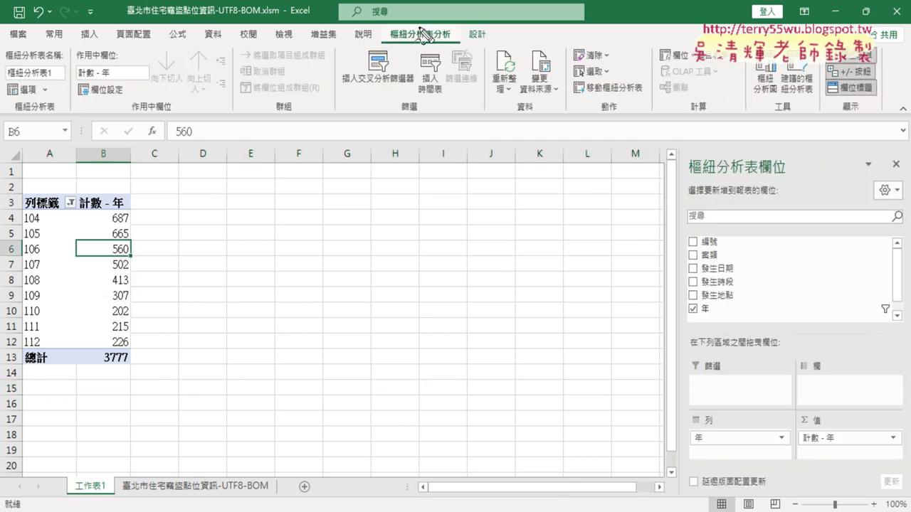
{"action": "mouse_move", "coordinate": [459, 43]}
{"action": "left_mouse_down"}
{"action": "mouse_move", "coordinate": [484, 37]}
{"action": "mouse_move", "coordinate": [747, 71]}
{"action": "mouse_move", "coordinate": [744, 93]}
{"action": "mouse_move", "coordinate": [783, 110]}
{"action": "left_mouse_up"}
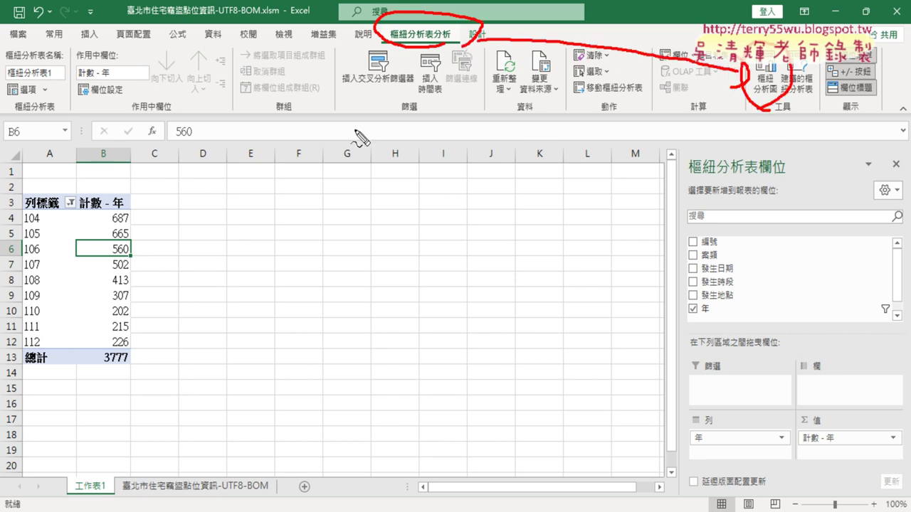
{"action": "mouse_move", "coordinate": [91, 356]}
{"action": "left_mouse_down"}
{"action": "mouse_move", "coordinate": [80, 348]}
{"action": "mouse_move", "coordinate": [145, 317]}
{"action": "mouse_move", "coordinate": [111, 358]}
{"action": "left_mouse_up"}
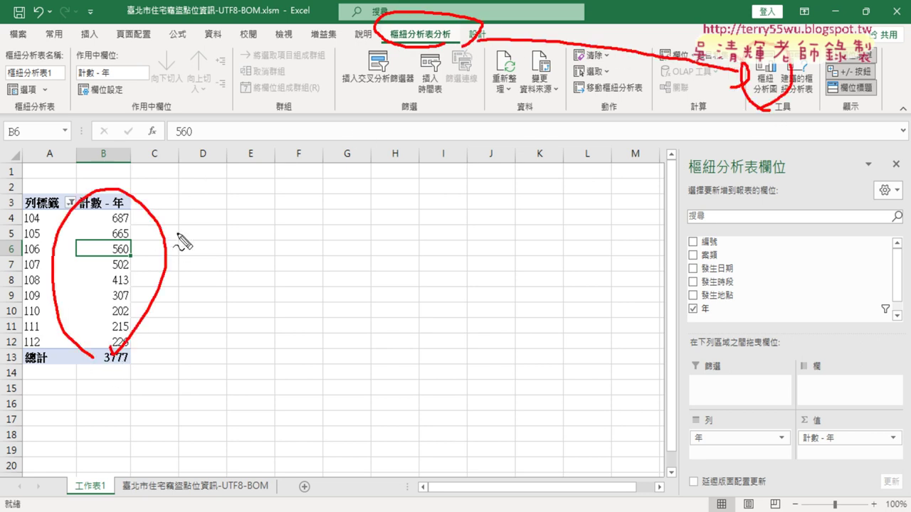
{"action": "mouse_move", "coordinate": [177, 225]}
{"action": "left_mouse_down"}
{"action": "mouse_move", "coordinate": [349, 44]}
{"action": "mouse_move", "coordinate": [384, 40]}
{"action": "left_mouse_up"}
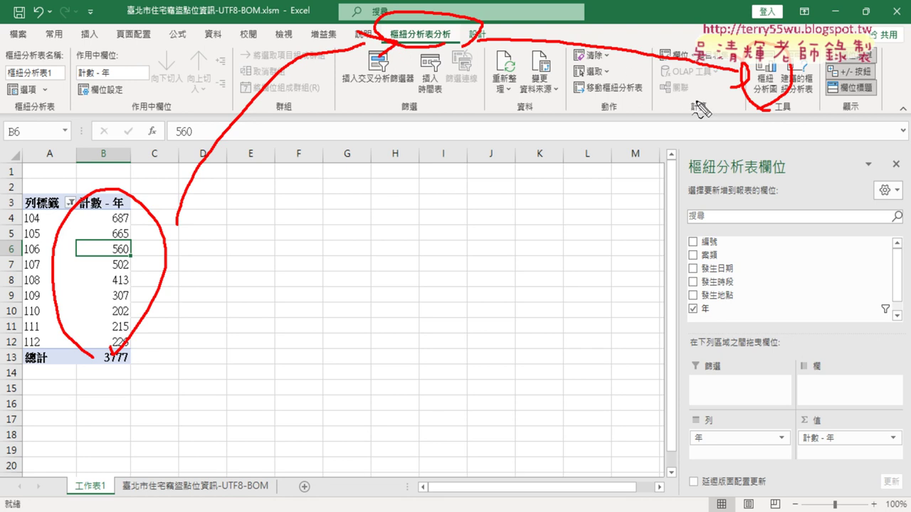
{"action": "key", "text": "Escape"}
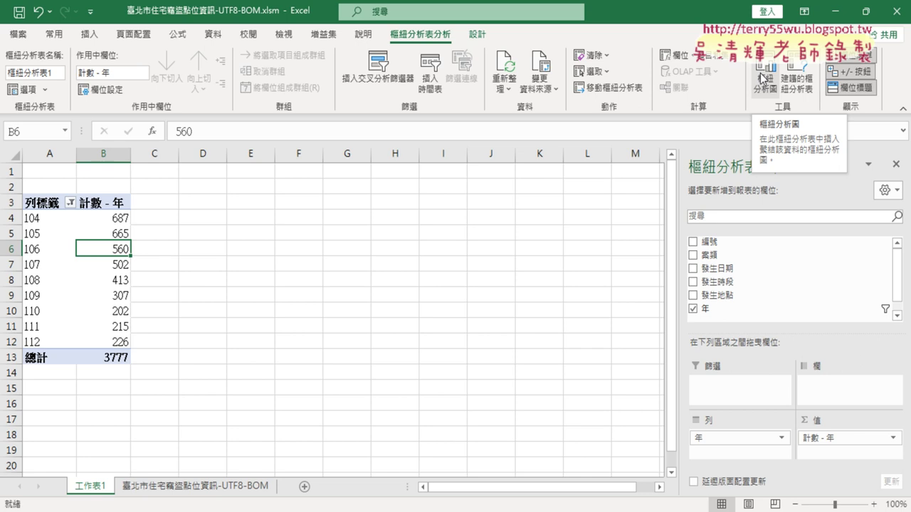
- Insert a PivotChart of type 折線圖 using the 含有資料標記的折線圖 subtype
{"action": "left_click", "coordinate": [761, 77]}
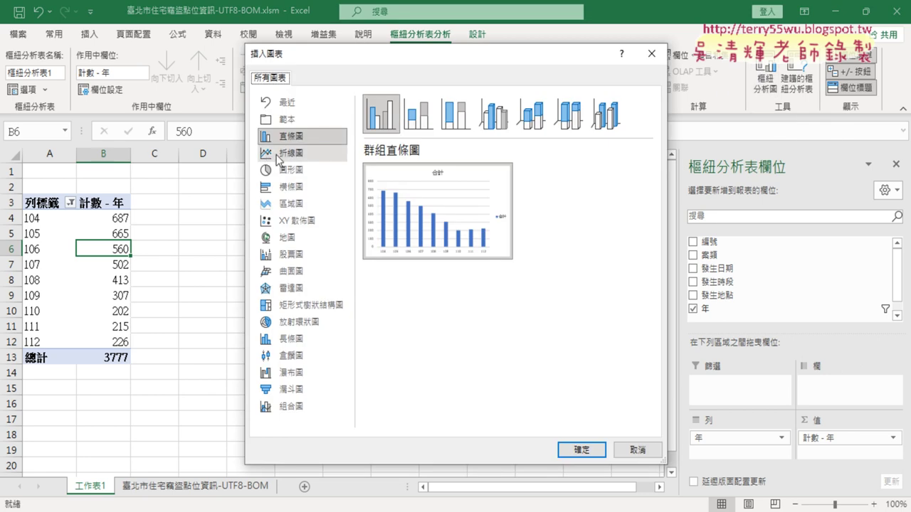
{"action": "left_click", "coordinate": [293, 156]}
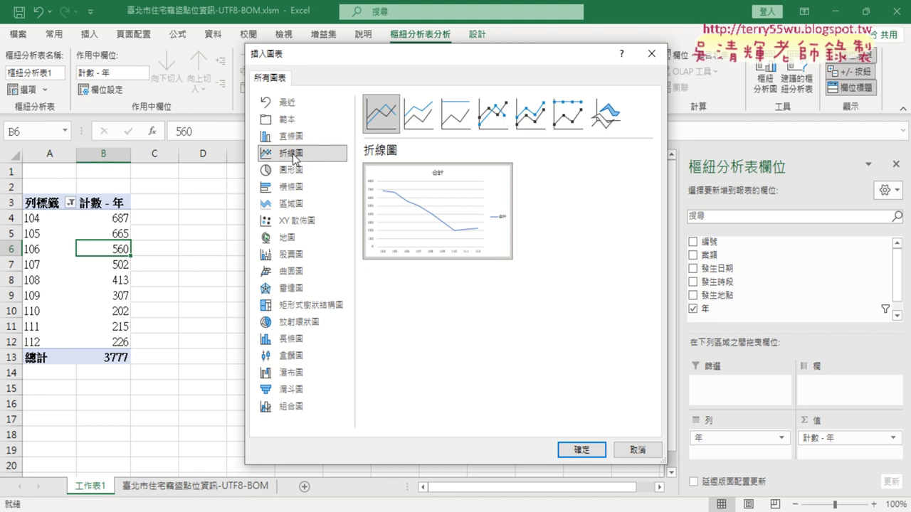
{"action": "mouse_move", "coordinate": [387, 197]}
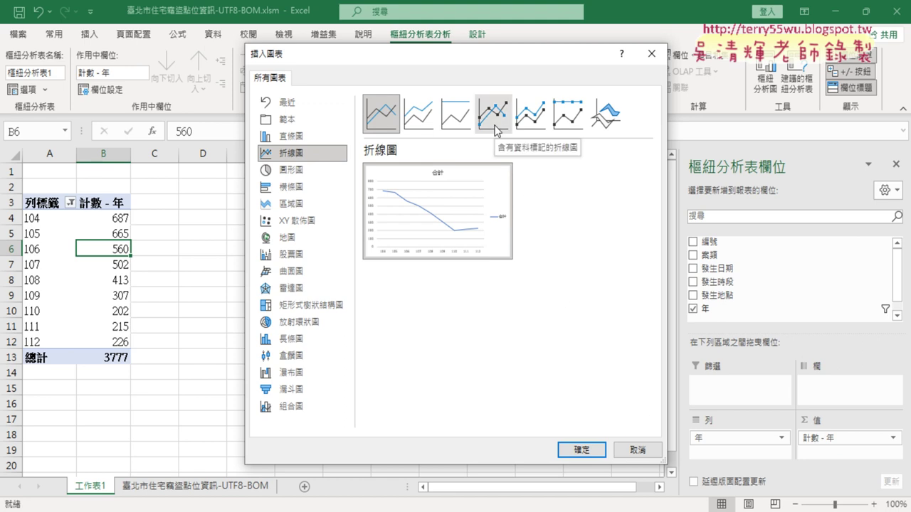
{"action": "left_click", "coordinate": [496, 130]}
{"action": "mouse_move", "coordinate": [459, 197]}
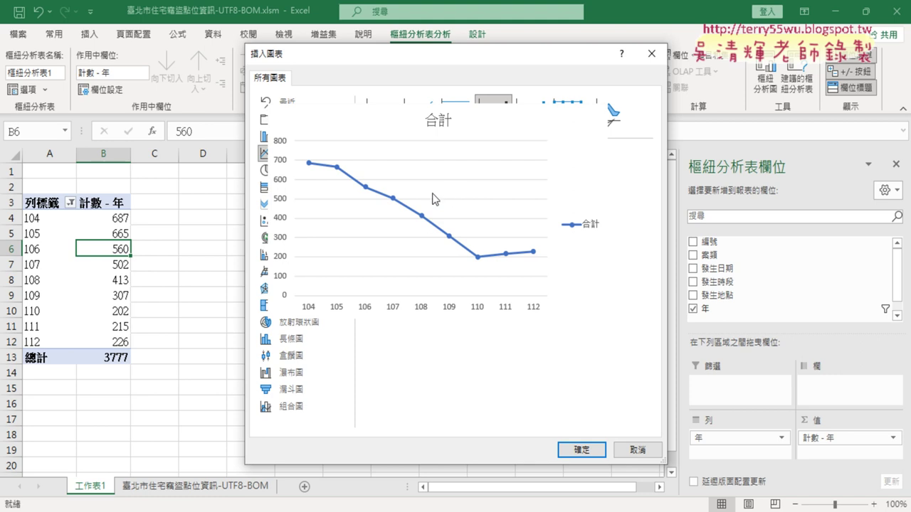
{"action": "left_click", "coordinate": [595, 450]}
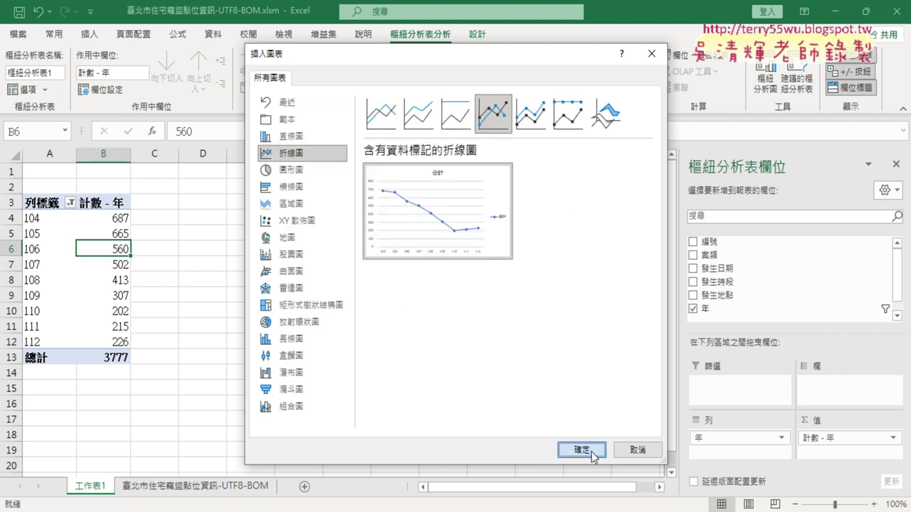
- Move the chart beside the PivotTable and enlarge it to about 18.47 cm
{"action": "left_click_drag", "start_coordinate": [177, 218], "coordinate": [146, 173]}
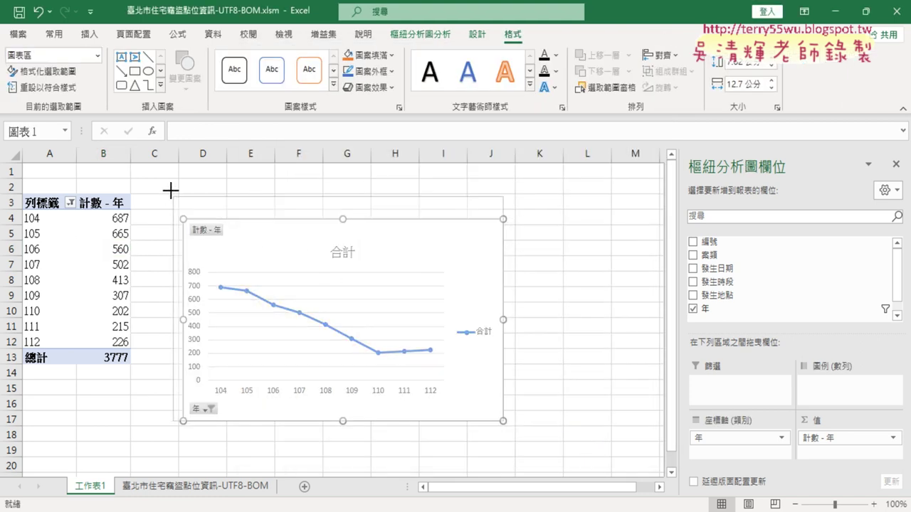
{"action": "left_click_drag", "start_coordinate": [502, 422], "coordinate": [611, 453]}
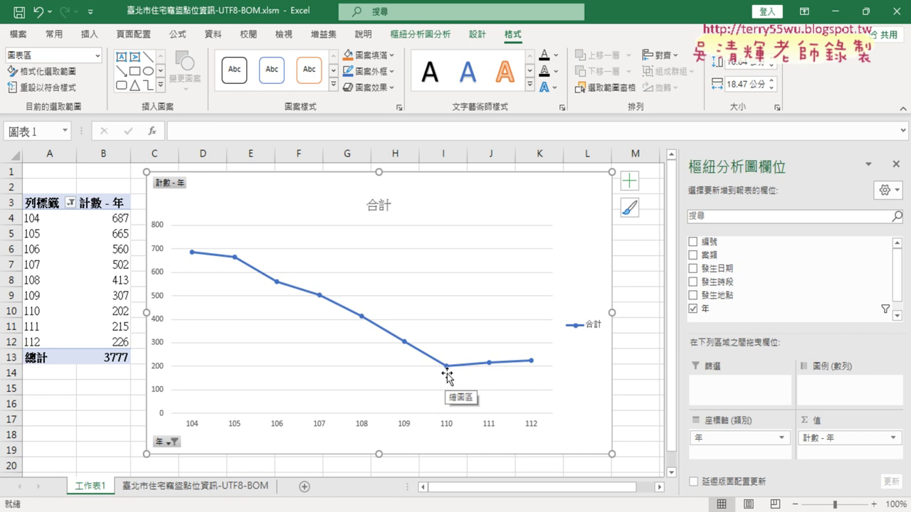
{"action": "mouse_move", "coordinate": [533, 363]}
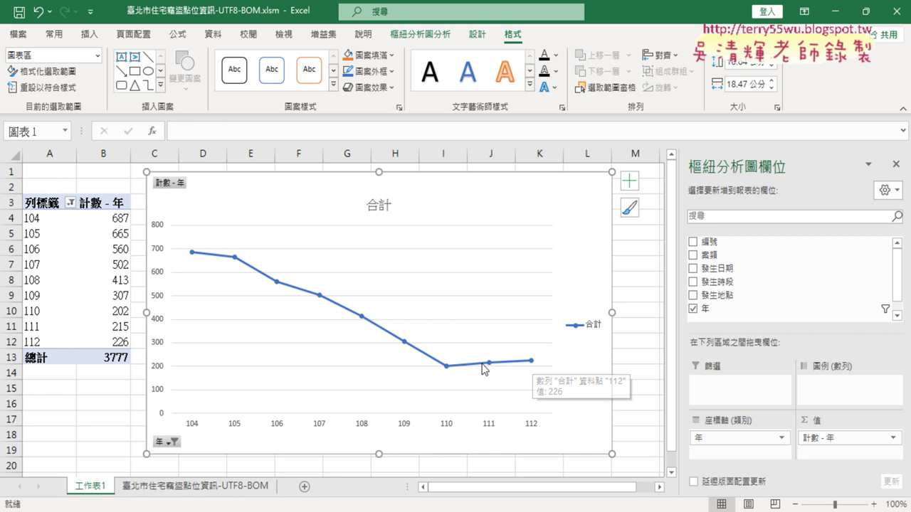
{"action": "mouse_move", "coordinate": [489, 369]}
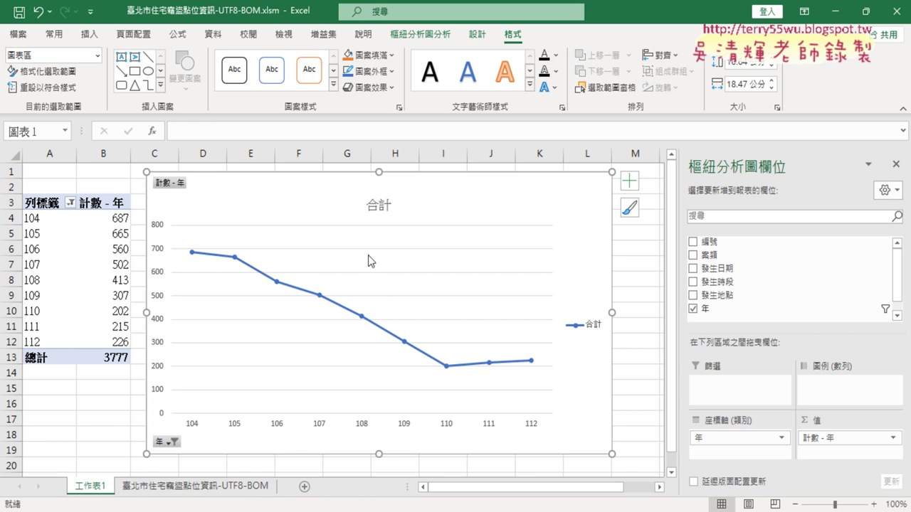
- Change the chart title text from 合計 to 歷年竊盜折線圖
{"action": "left_click", "coordinate": [379, 204]}
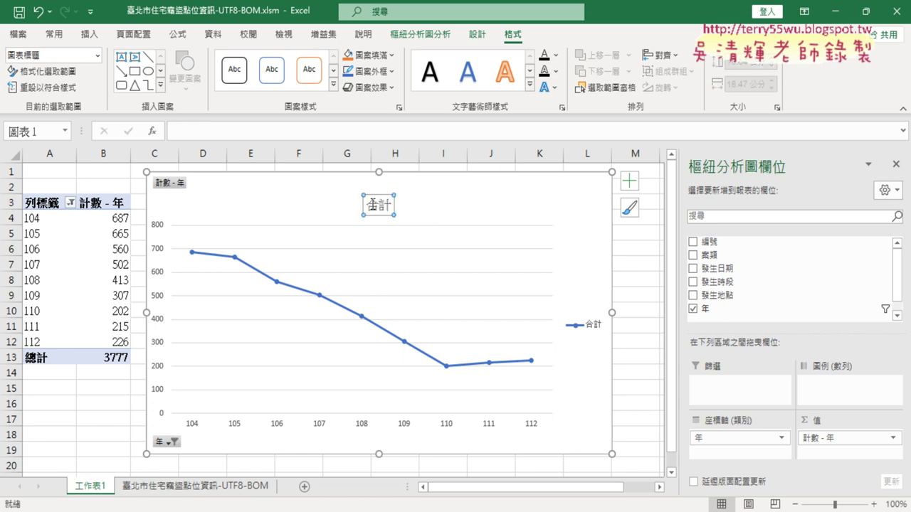
{"action": "left_click_drag", "start_coordinate": [367, 205], "coordinate": [378, 205]}
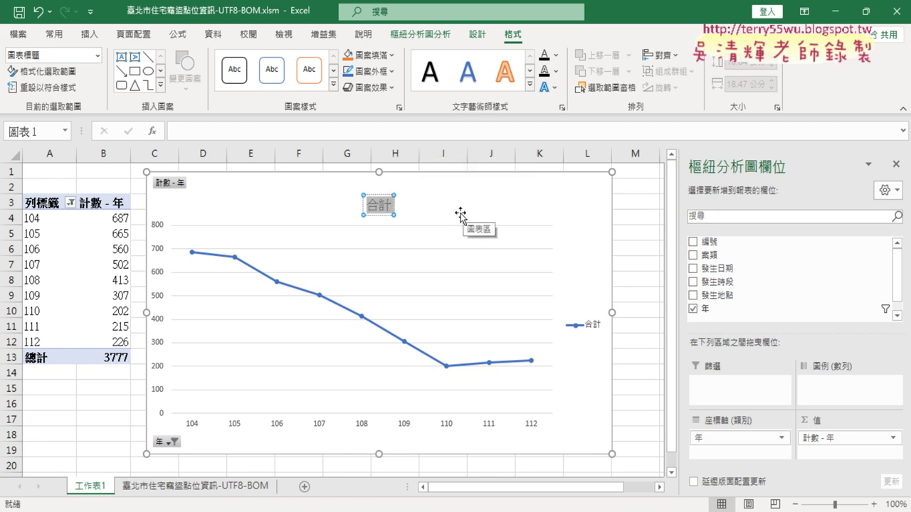
{"action": "type", "text": "ㄌ"}
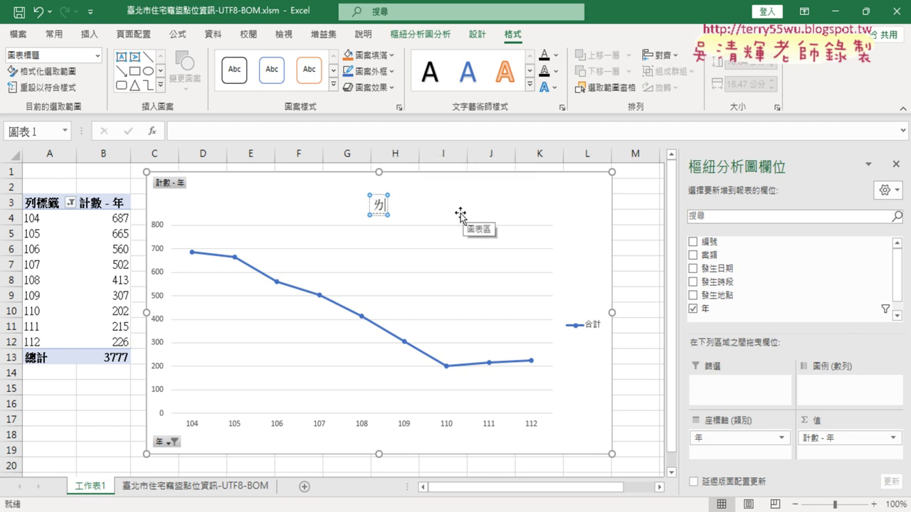
{"action": "type", "text": "一ˋ"}
{"action": "type", "text": "ㄋ一ˊ"}
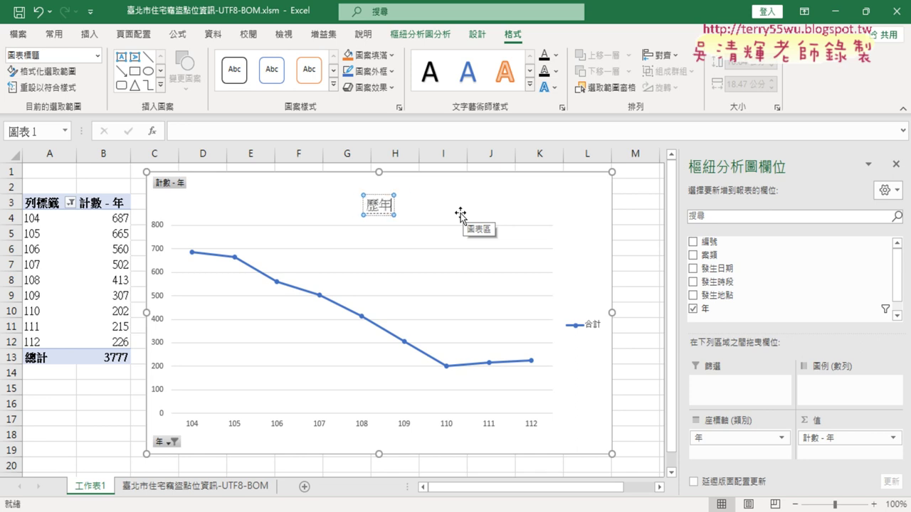
{"action": "type", "text": "ㄑ一ㄝˋ"}
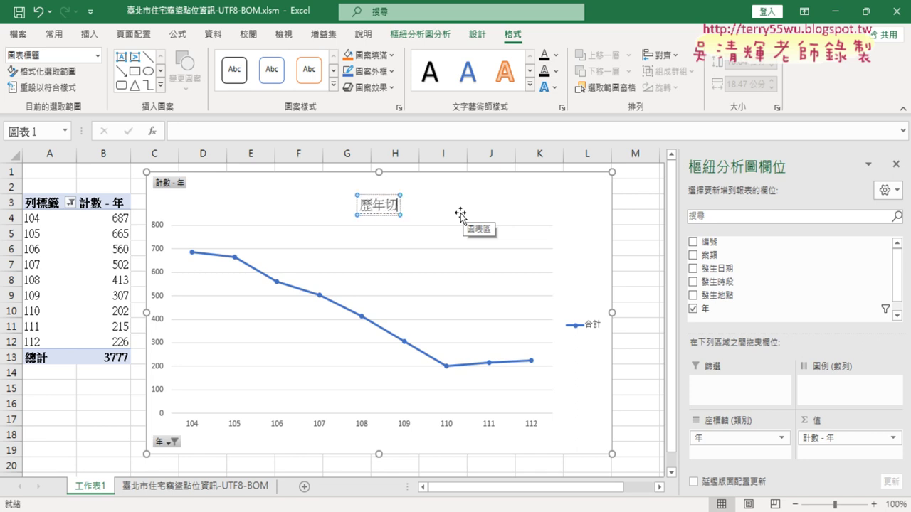
{"action": "type", "text": "ㄉㄠˋㄓ"}
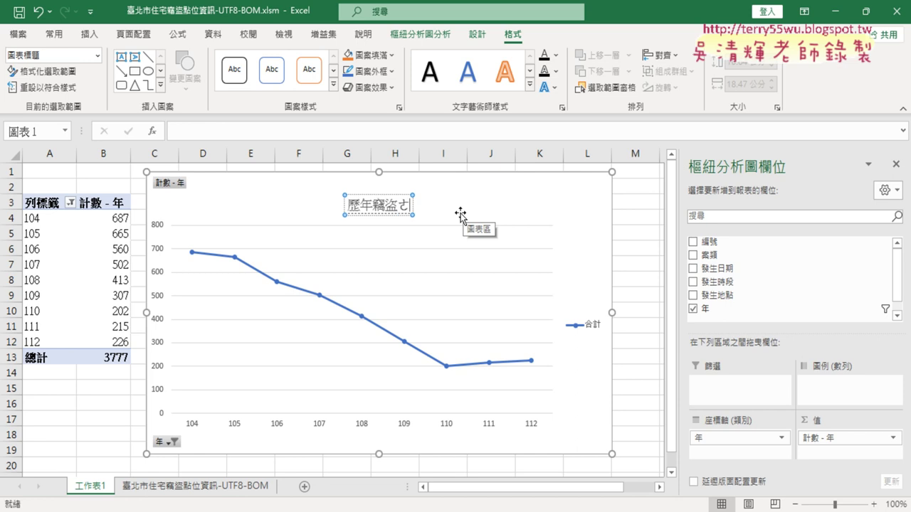
{"action": "type", "text": "ㄜˊ"}
{"action": "type", "text": "ㄒ一"}
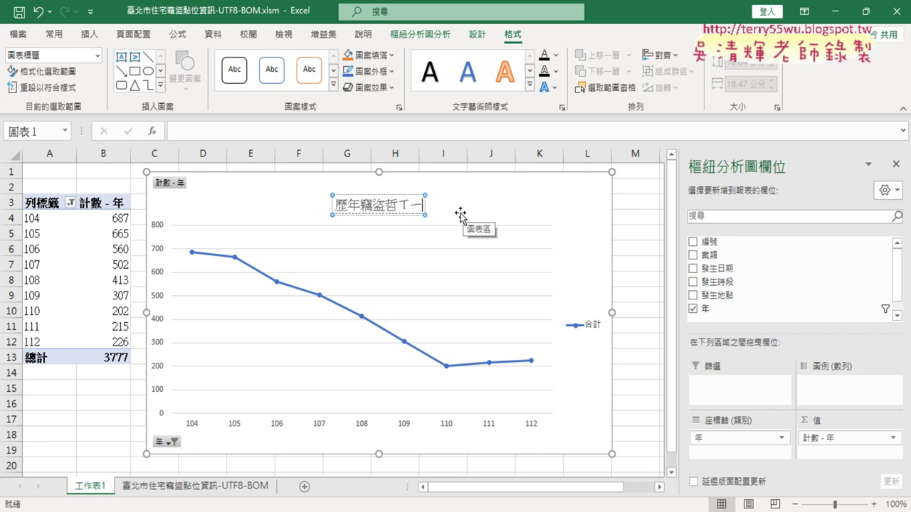
{"action": "type", "text": "ㄣˋㄊ"}
{"action": "type", "text": "ㄨˊ"}
{"action": "key", "text": "Return"}
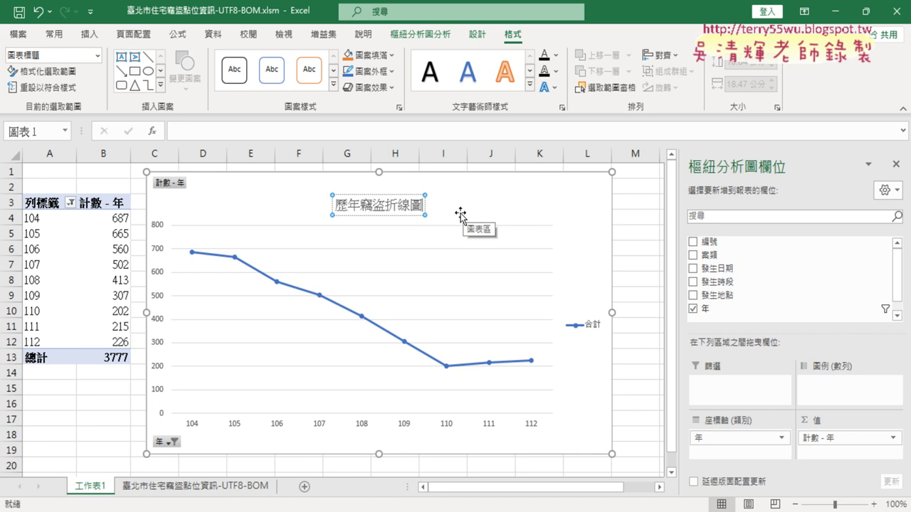
{"action": "left_click_drag", "start_coordinate": [336, 205], "coordinate": [420, 207]}
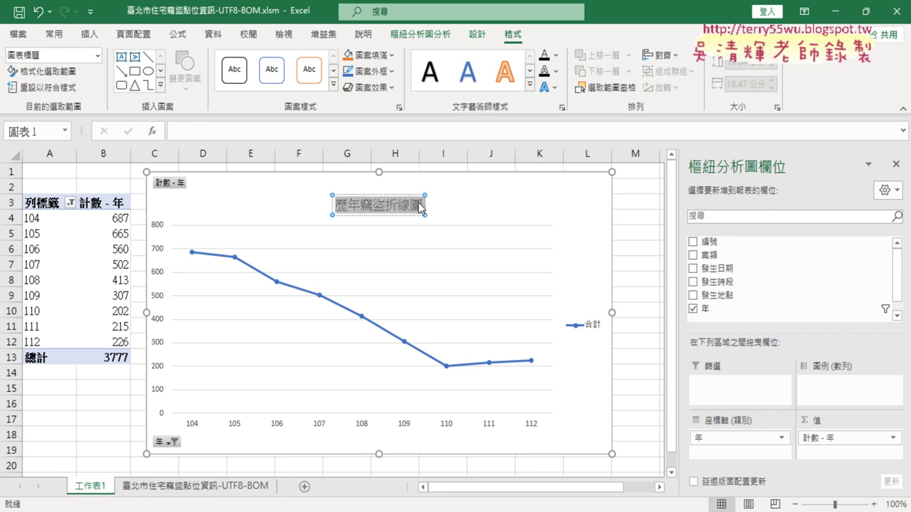
{"action": "left_click", "coordinate": [92, 486]}
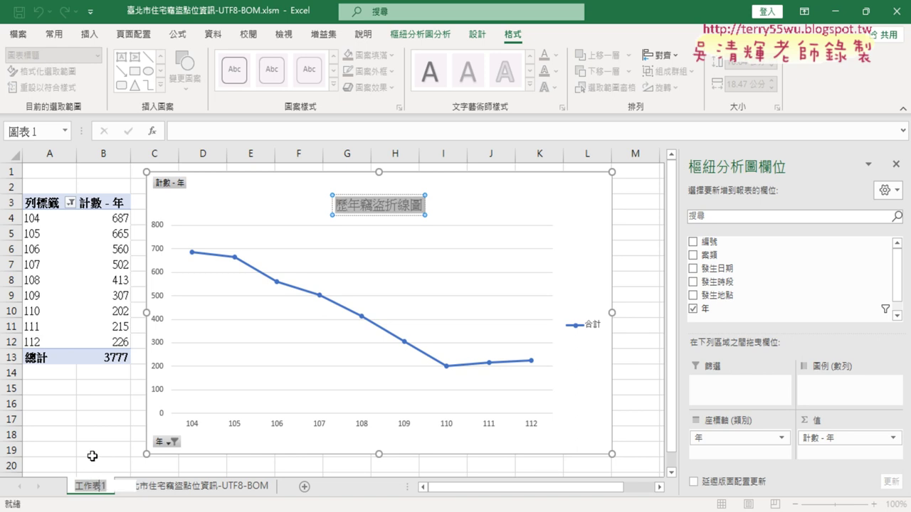
- Rename the worksheet tab to 歷年竊盜折線圖
{"action": "type", "text": "歷年竊盜折線圖"}
{"action": "key", "text": "Return"}
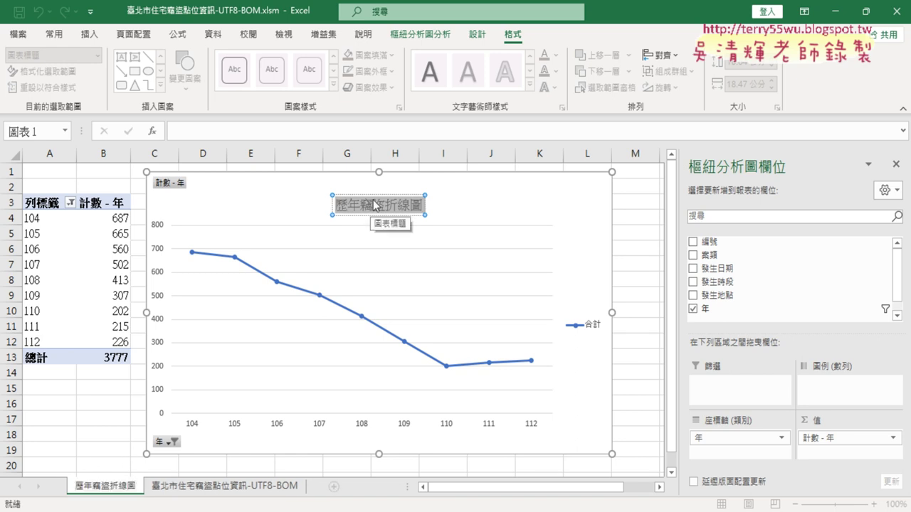
{"action": "left_click", "coordinate": [375, 205]}
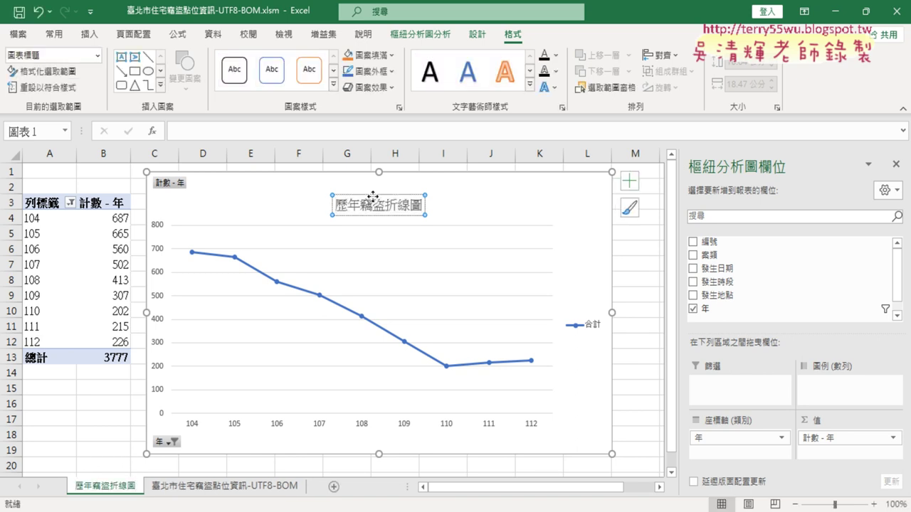
- Format the chart title red, size 20 and bold
{"action": "left_click", "coordinate": [54, 35]}
{"action": "left_click", "coordinate": [195, 83]}
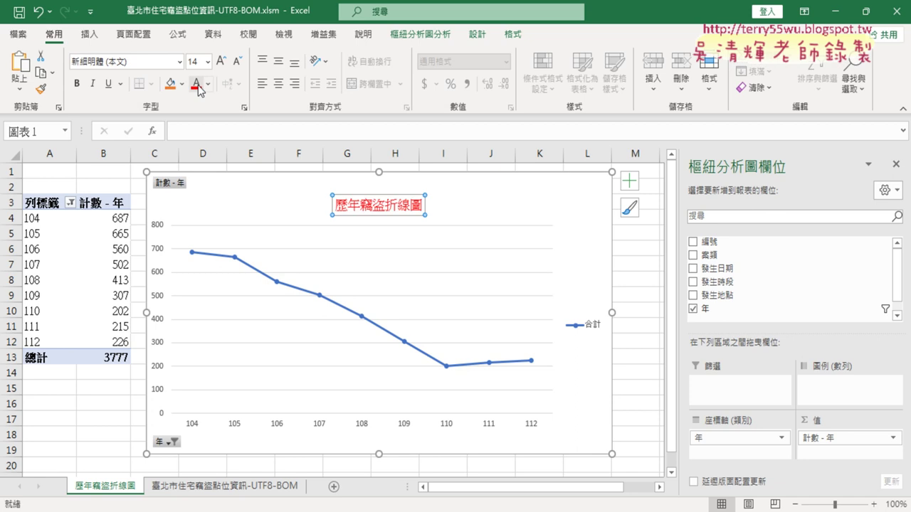
{"action": "left_click", "coordinate": [207, 62]}
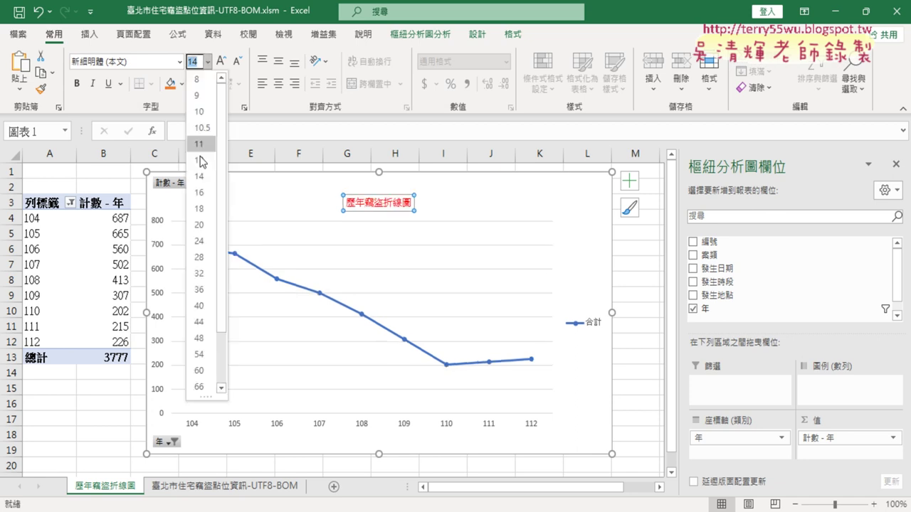
{"action": "left_click", "coordinate": [200, 225]}
{"action": "left_click", "coordinate": [76, 83]}
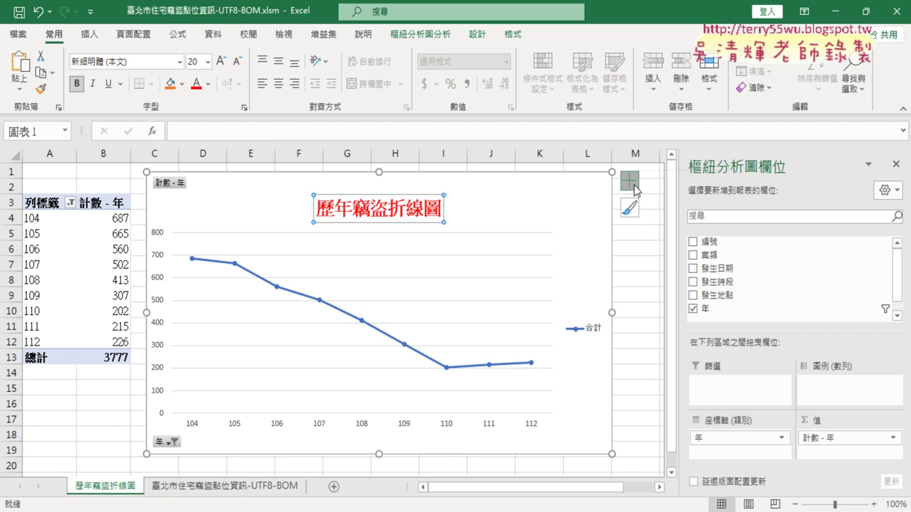
{"action": "left_click", "coordinate": [636, 189]}
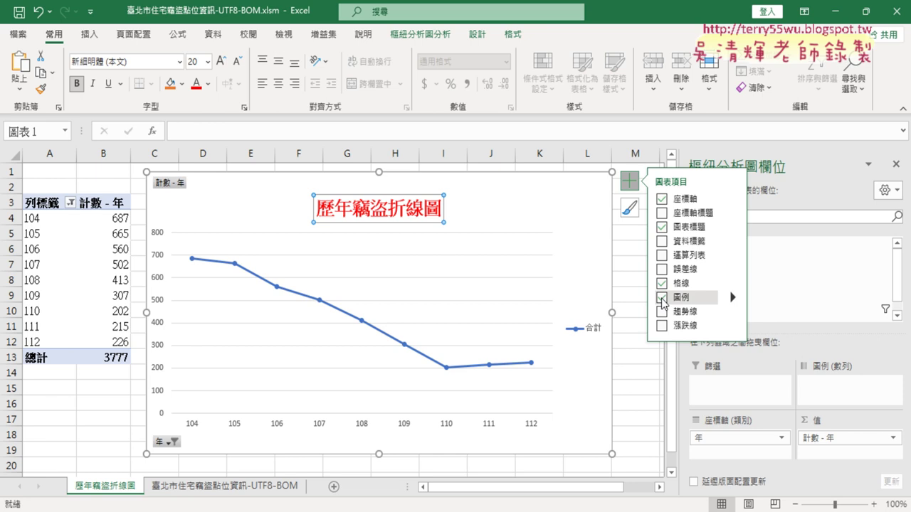
{"action": "left_click", "coordinate": [662, 298]}
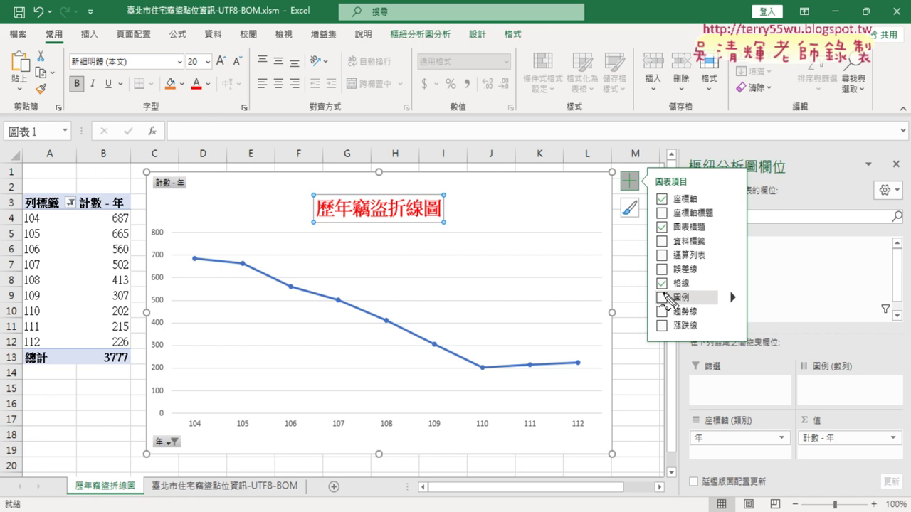
{"action": "left_click_drag", "start_coordinate": [638, 193], "coordinate": [645, 186]}
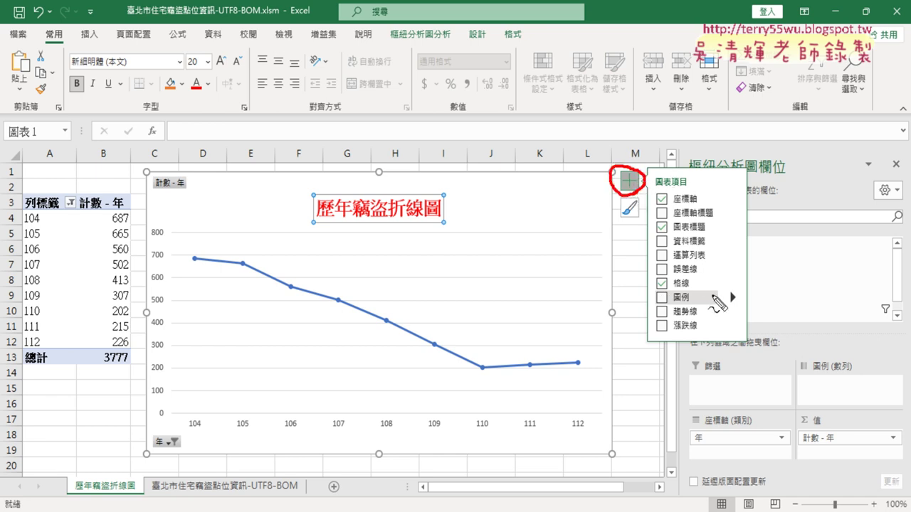
{"action": "mouse_move", "coordinate": [710, 236]}
{"action": "left_mouse_down"}
{"action": "mouse_move", "coordinate": [709, 246]}
{"action": "mouse_move", "coordinate": [683, 235]}
{"action": "left_mouse_up"}
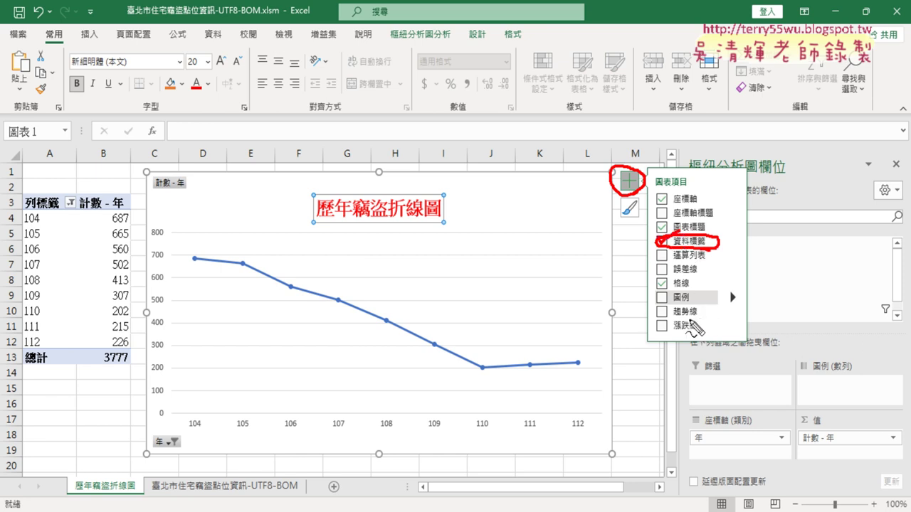
{"action": "mouse_move", "coordinate": [701, 319]}
{"action": "left_mouse_down"}
{"action": "mouse_move", "coordinate": [677, 321]}
{"action": "mouse_move", "coordinate": [679, 305]}
{"action": "left_mouse_up"}
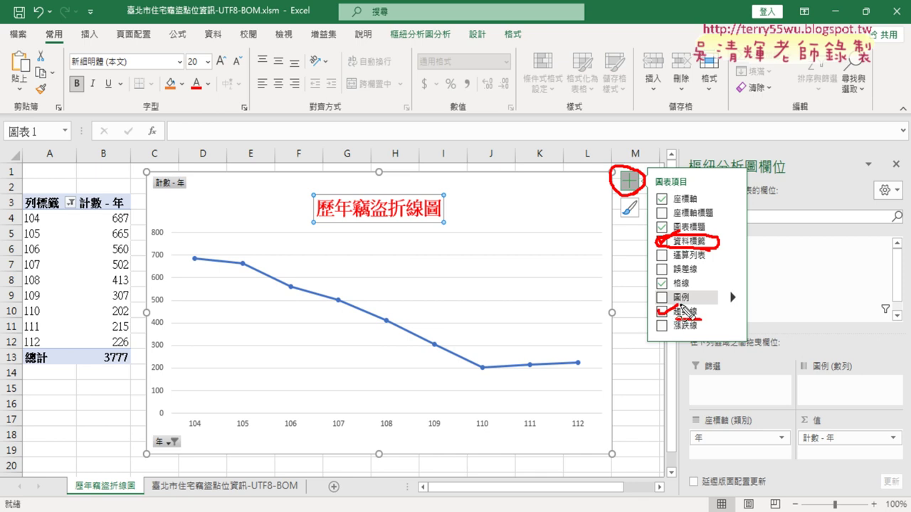
{"action": "key", "text": "Escape"}
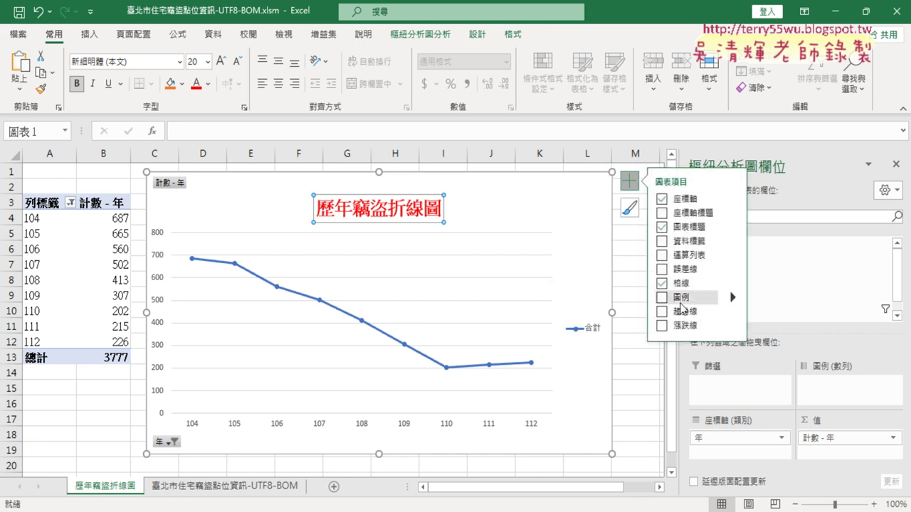
- Enable 資料標籤 (Data Labels) on each yearly point and add a dotted 趨勢線 (Trendline) from 104 to 112
{"action": "left_click", "coordinate": [662, 244]}
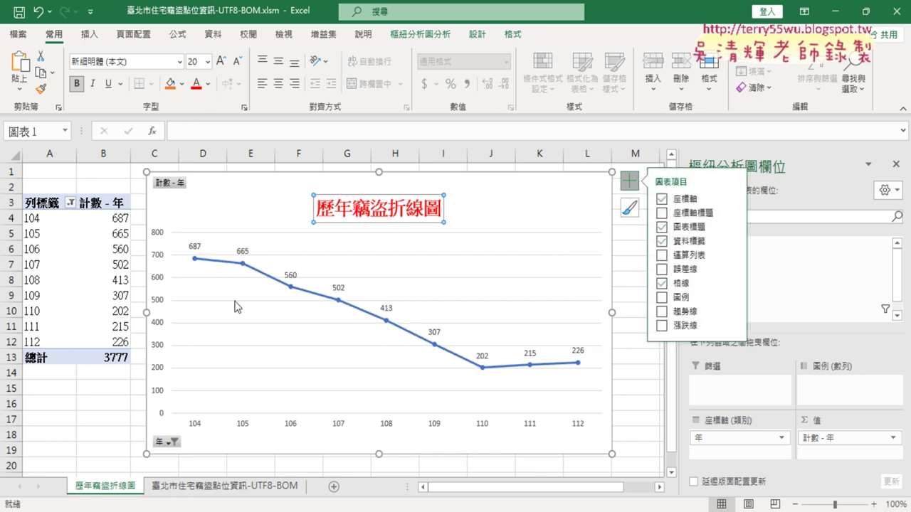
{"action": "left_click", "coordinate": [662, 246]}
{"action": "left_click", "coordinate": [666, 246]}
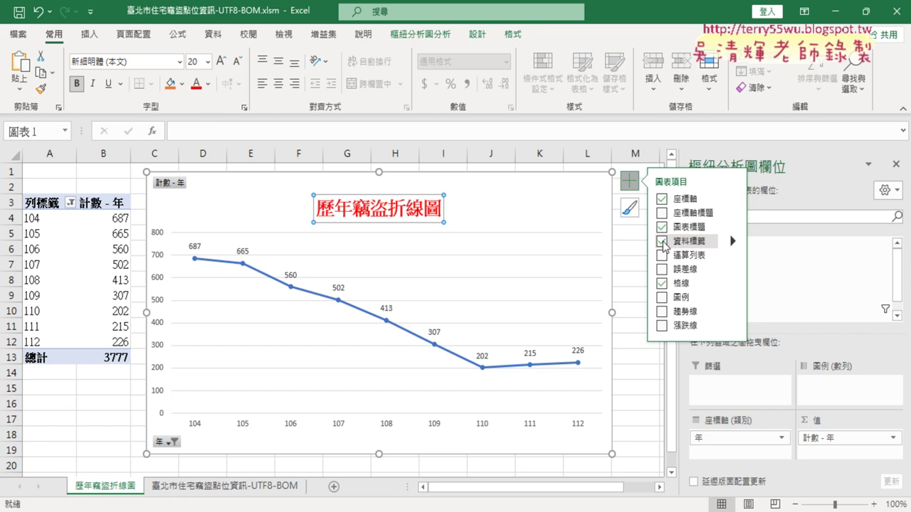
{"action": "left_click", "coordinate": [661, 313]}
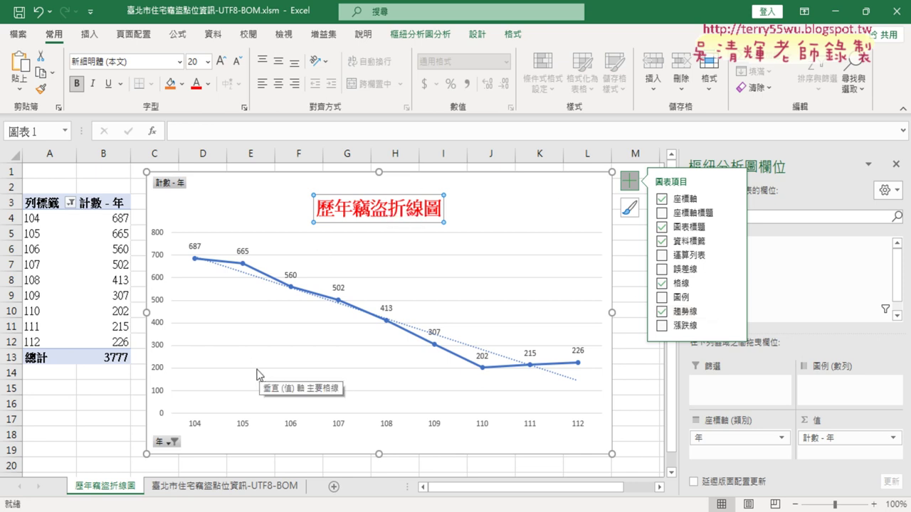
{"action": "left_click", "coordinate": [248, 487]}
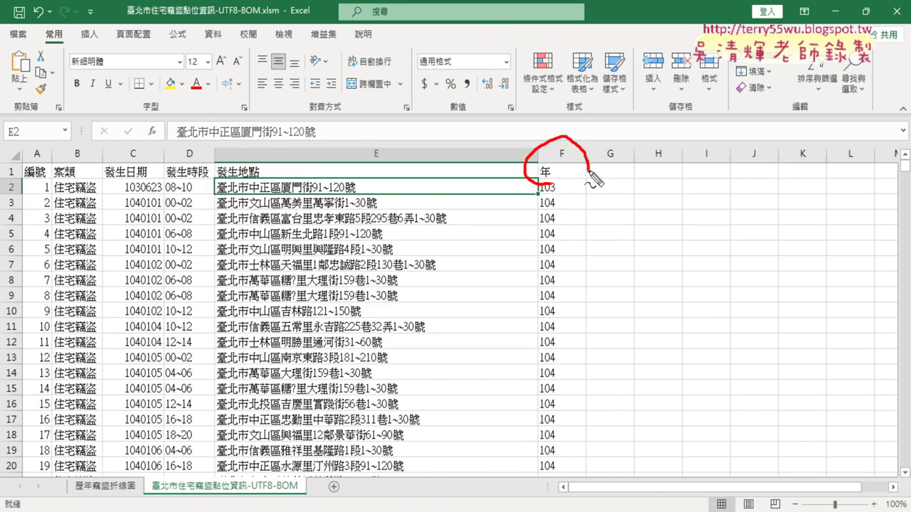
{"action": "left_click_drag", "start_coordinate": [541, 184], "coordinate": [544, 187]}
{"action": "key", "text": "Escape"}
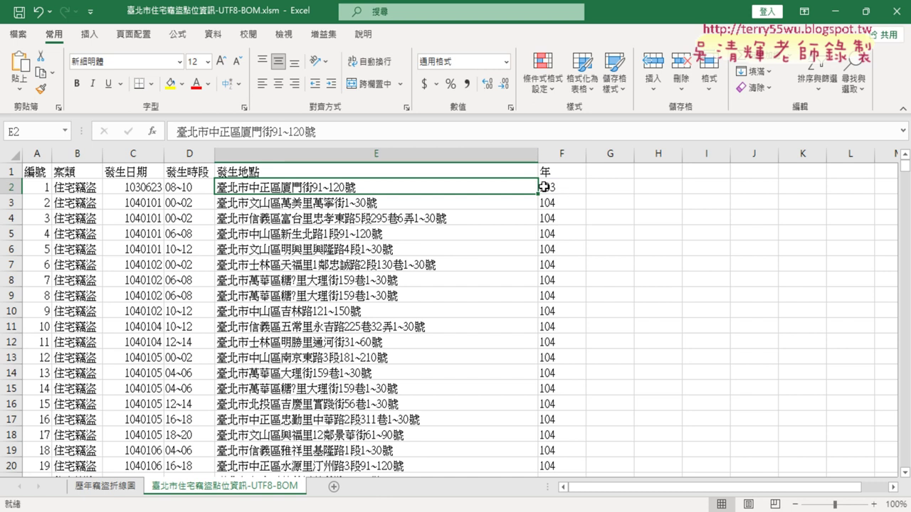
{"action": "left_click", "coordinate": [546, 186]}
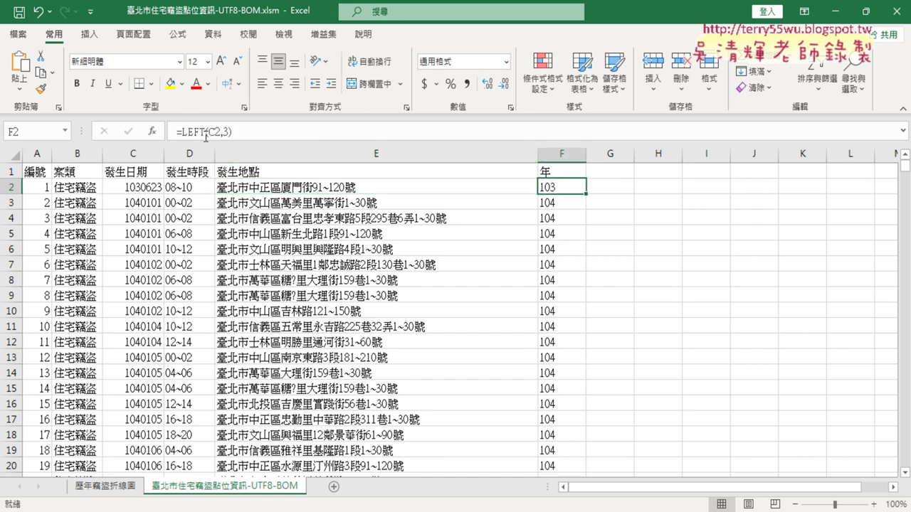
{"action": "left_click", "coordinate": [179, 340]}
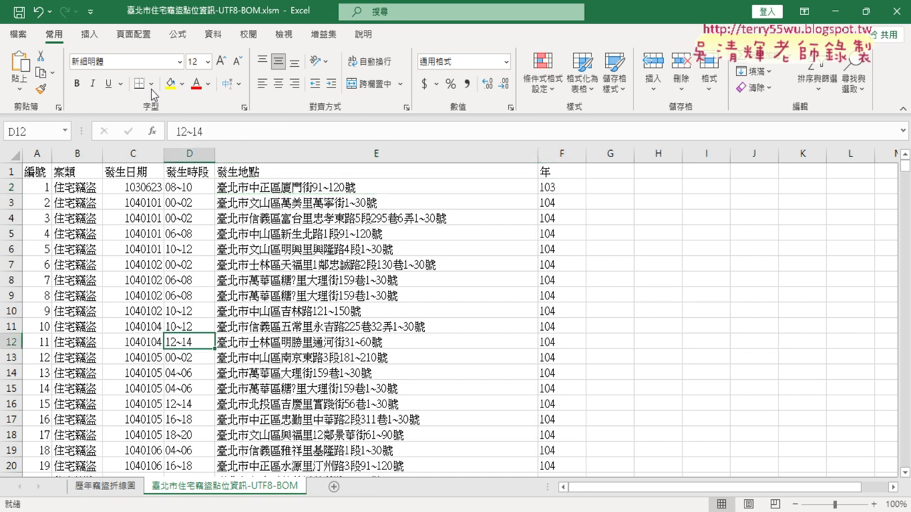
{"action": "left_click", "coordinate": [121, 489]}
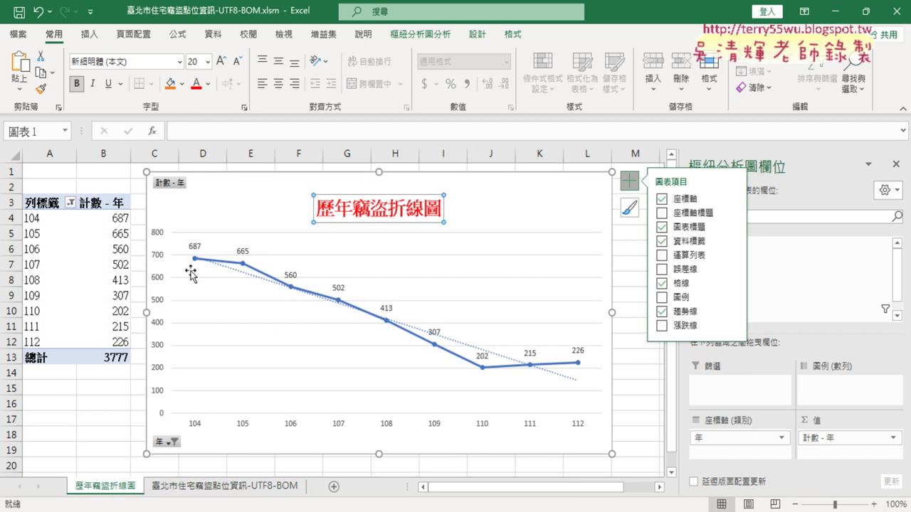
{"action": "left_click", "coordinate": [103, 279]}
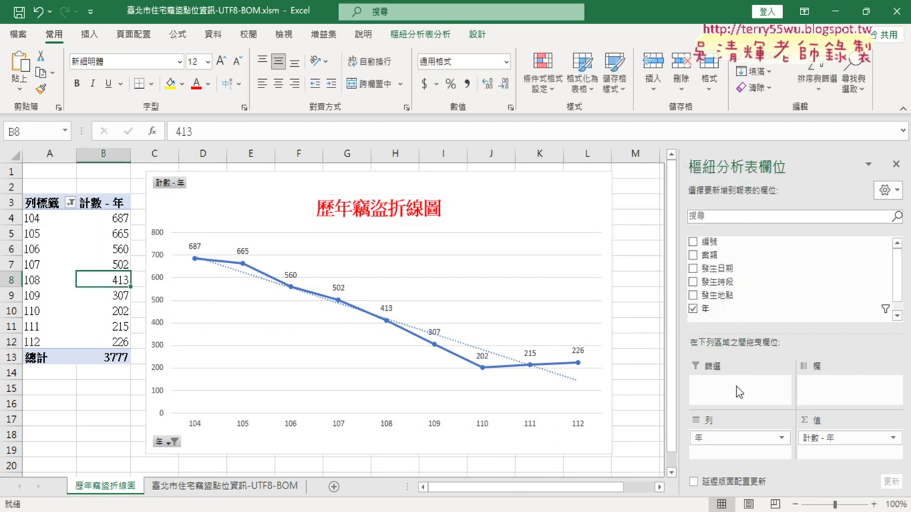
{"action": "mouse_move", "coordinate": [704, 320]}
{"action": "left_mouse_down"}
{"action": "mouse_move", "coordinate": [727, 324]}
{"action": "mouse_move", "coordinate": [749, 398]}
{"action": "mouse_move", "coordinate": [849, 393]}
{"action": "left_mouse_up"}
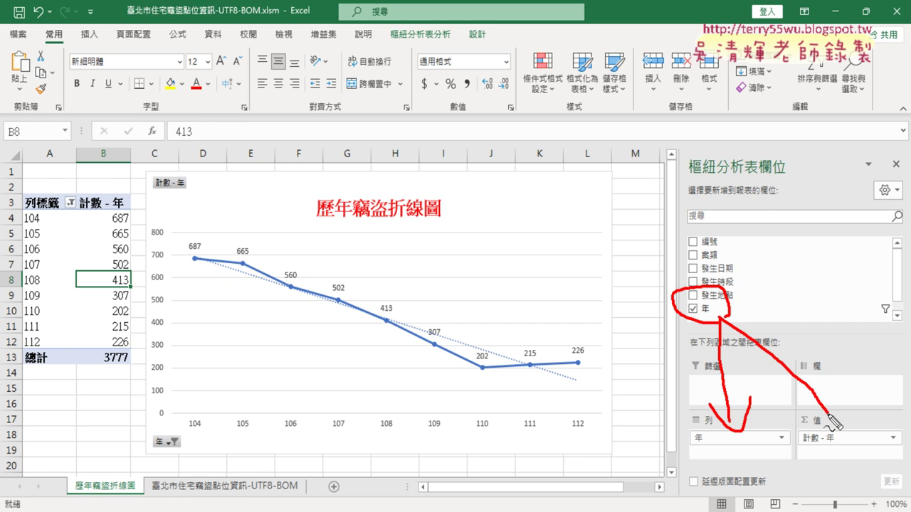
{"action": "left_click_drag", "start_coordinate": [80, 191], "coordinate": [71, 210]}
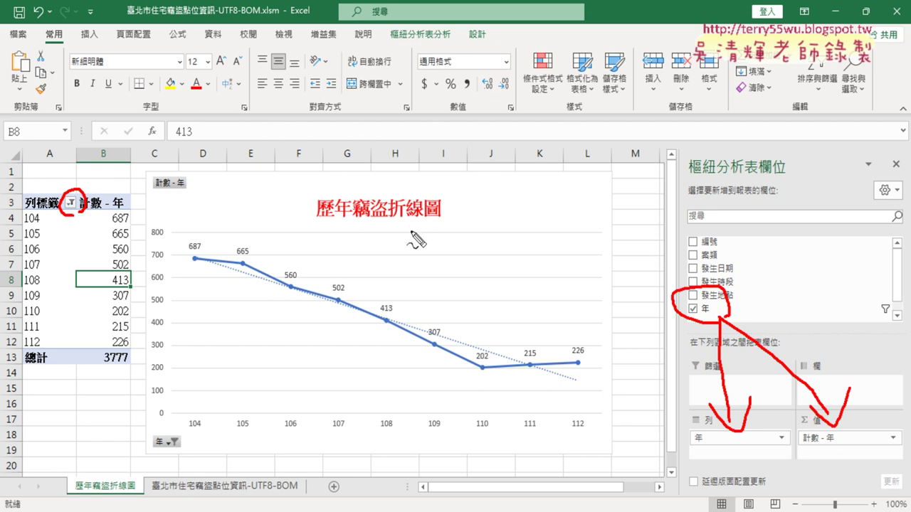
{"action": "left_click_drag", "start_coordinate": [412, 229], "coordinate": [417, 226]}
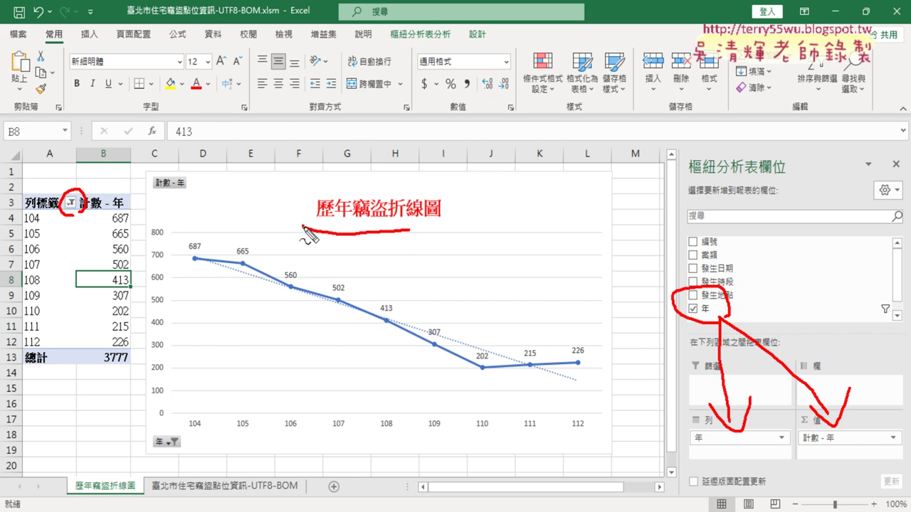
{"action": "left_click_drag", "start_coordinate": [99, 499], "coordinate": [114, 497]}
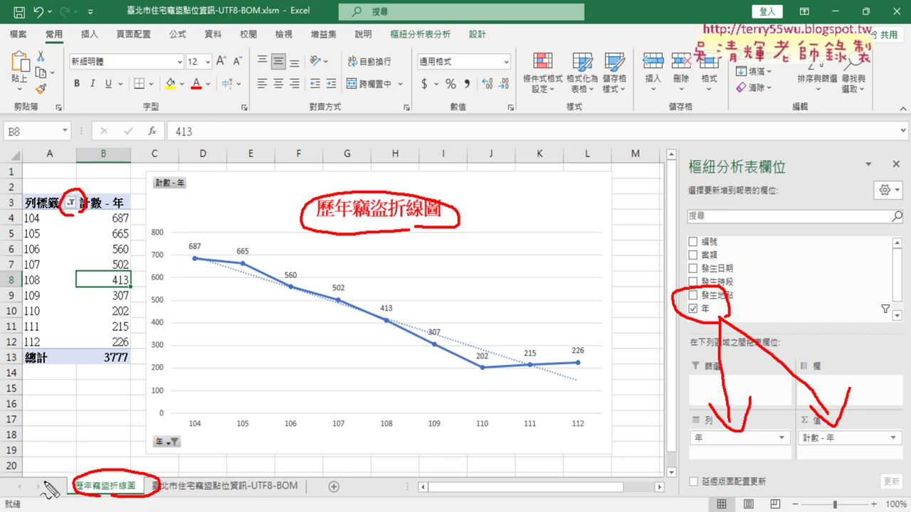
{"action": "key", "text": "Escape"}
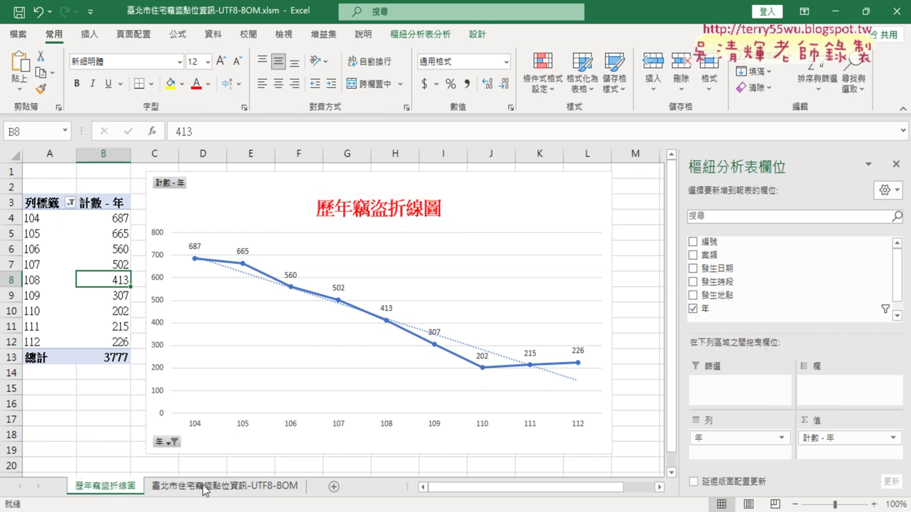
- On the raw burglary data sheet, enter headers 區 in G1 and 路街道 in H1
{"action": "left_click", "coordinate": [210, 488]}
{"action": "left_click", "coordinate": [615, 171]}
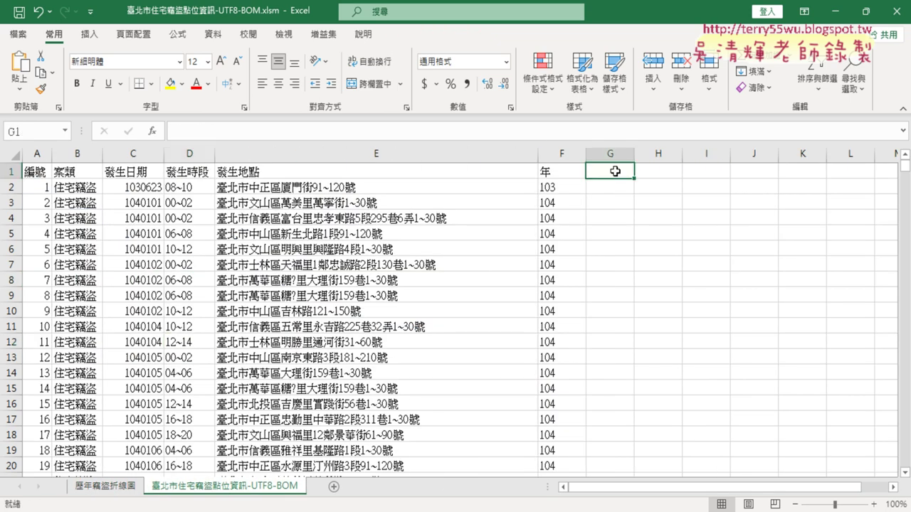
{"action": "type", "text": "區"}
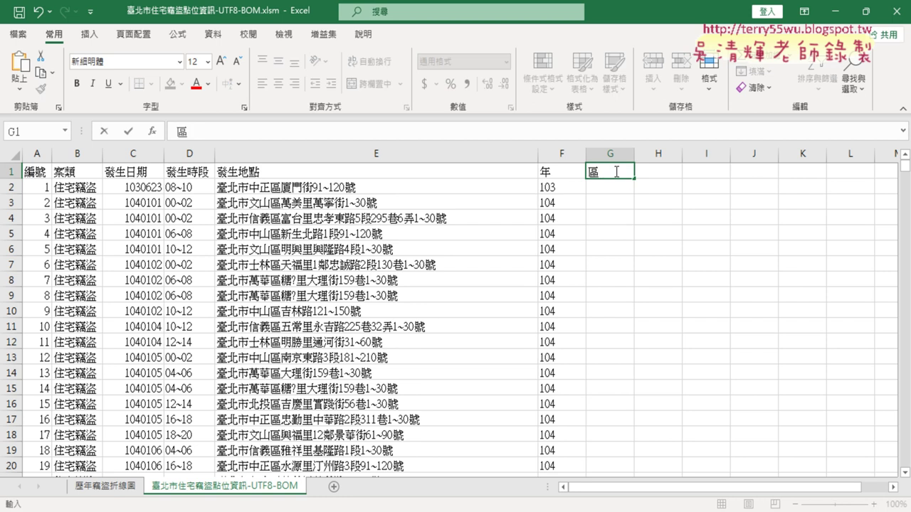
{"action": "left_click", "coordinate": [672, 172]}
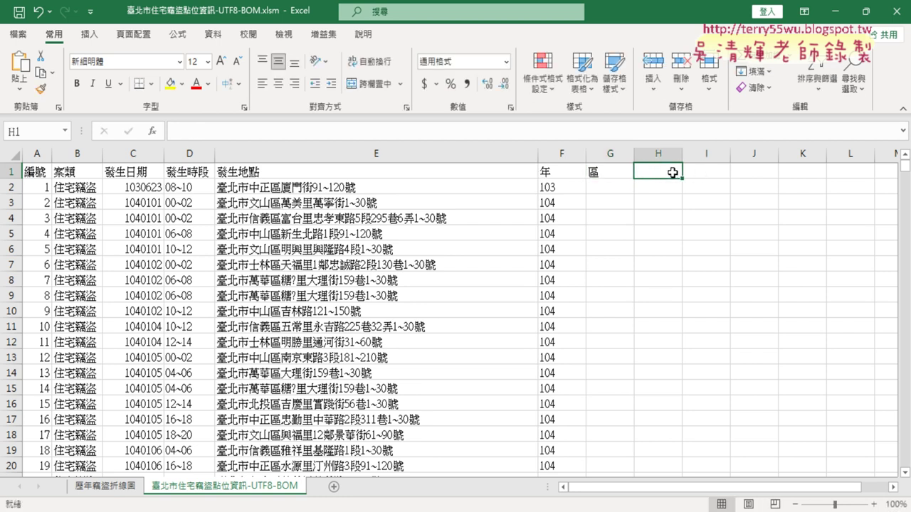
{"action": "type", "text": "ㄌㄨˋ"}
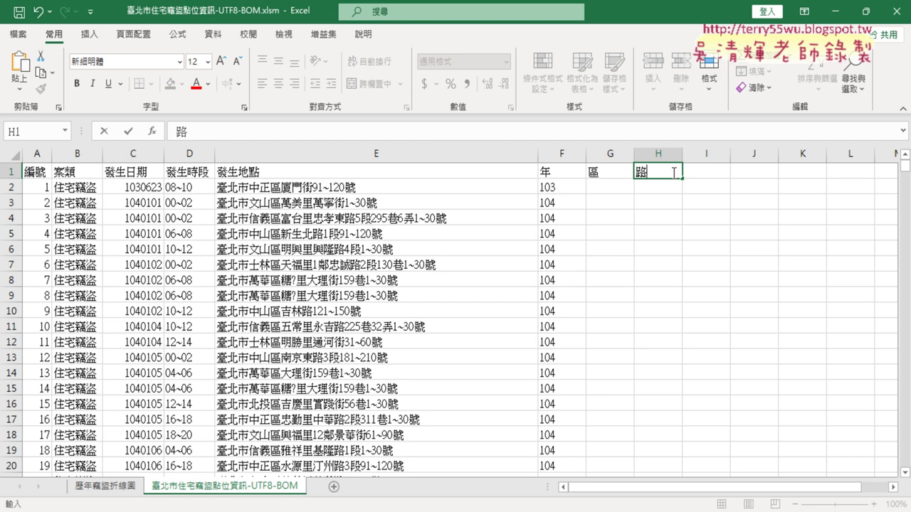
{"action": "type", "text": "ㄐㄧㄝ"}
{"action": "key", "text": "space"}
{"action": "type", "text": "道"}
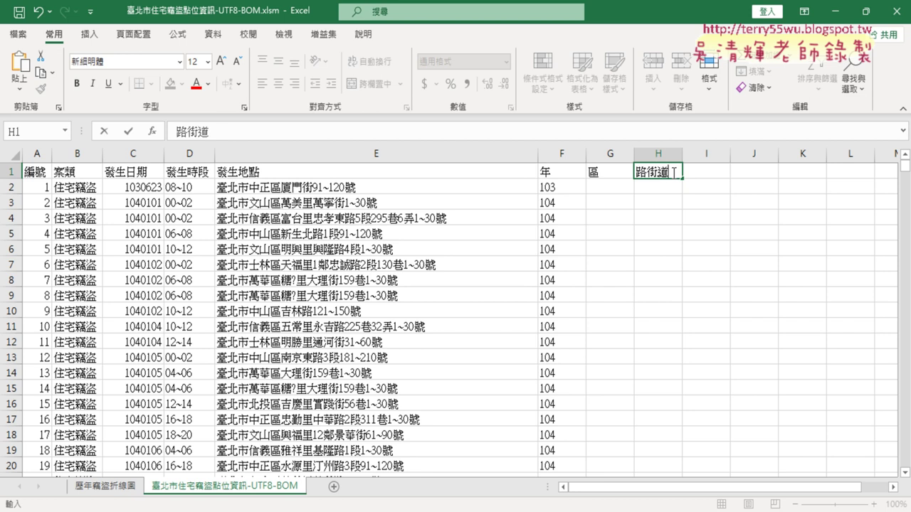
{"action": "key", "text": "Return"}
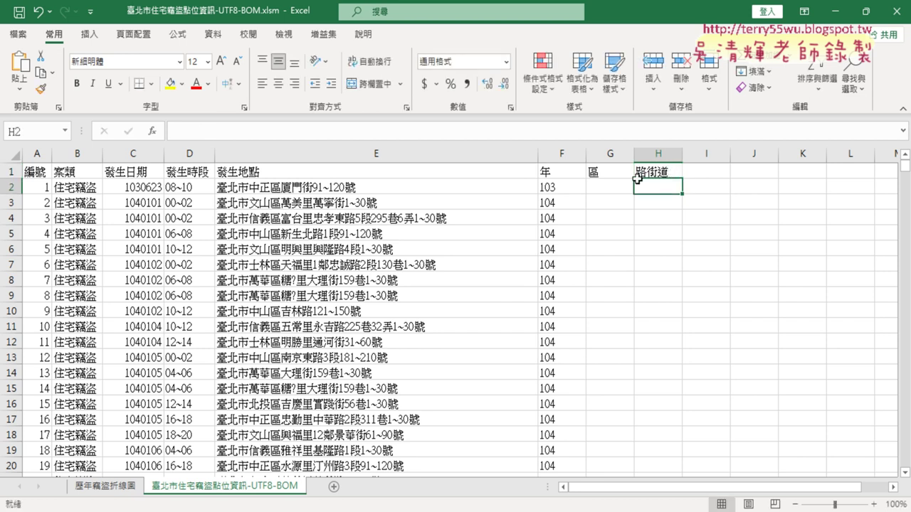
- Select column H (路街道) and insert a Chart1 chart sheet from it with F11
{"action": "left_click", "coordinate": [603, 185]}
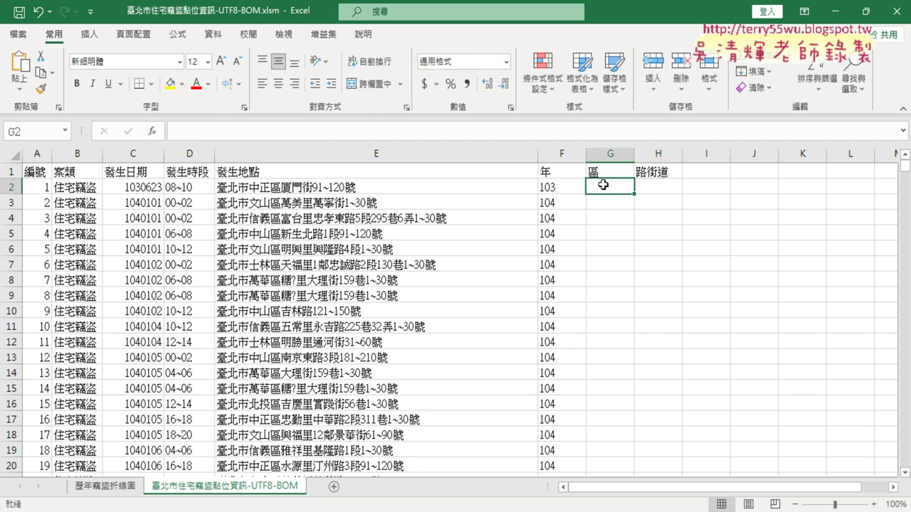
{"action": "left_click", "coordinate": [667, 186]}
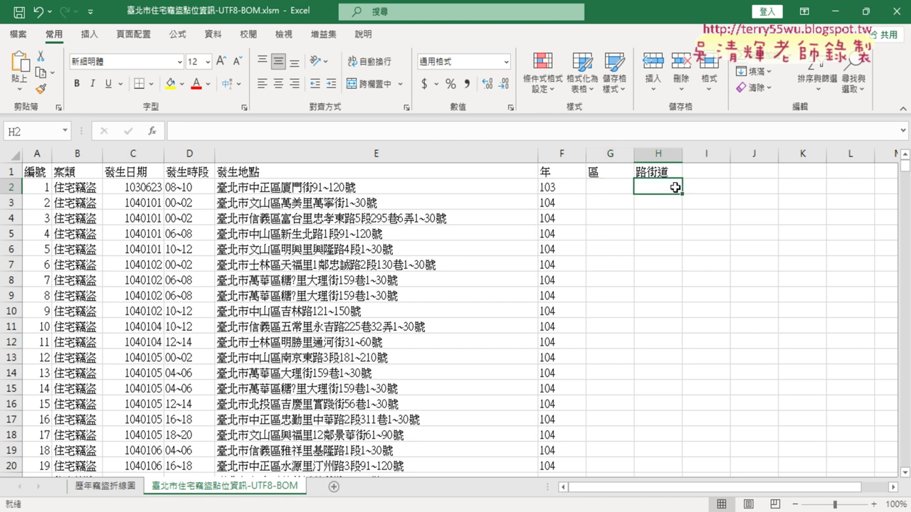
{"action": "left_click", "coordinate": [606, 154]}
{"action": "left_click", "coordinate": [654, 151]}
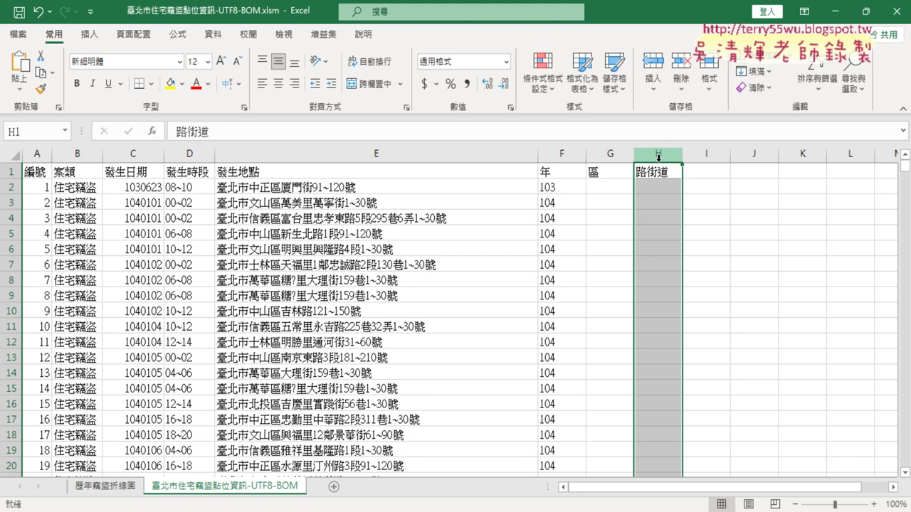
{"action": "key", "text": "F11"}
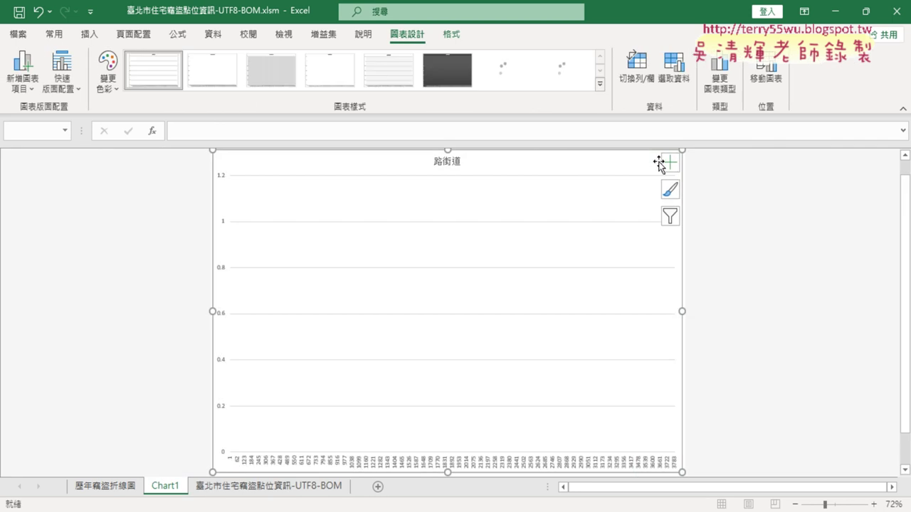